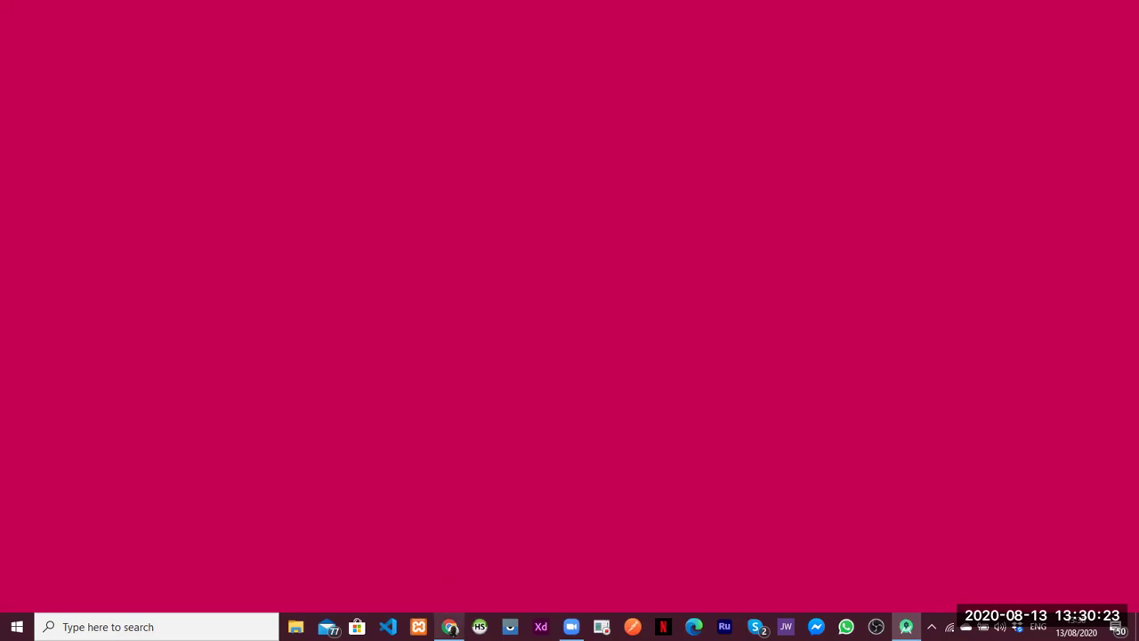
Bring Chrome to the front and open a blank tab beside the LeftMid settings page
click(449, 627)
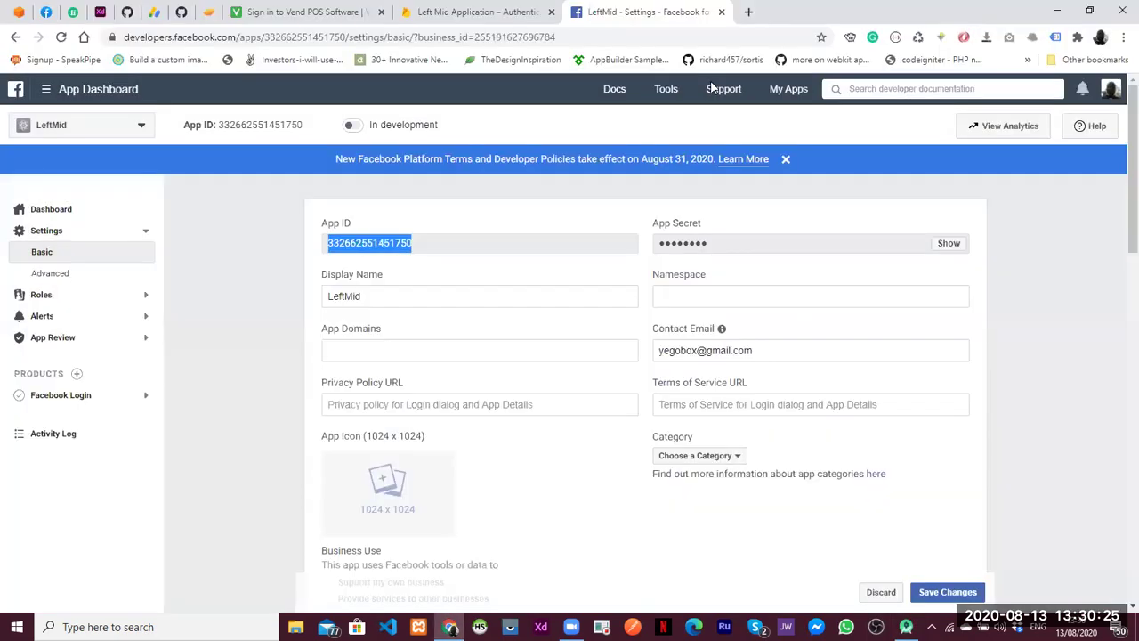
key(ctrl+t)
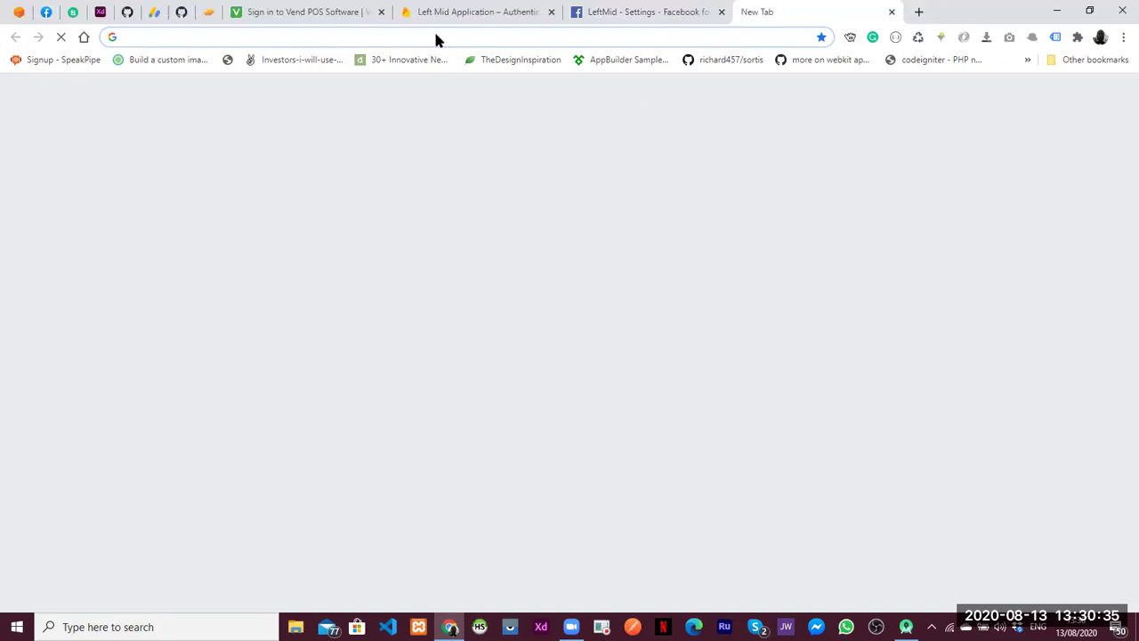
Search 'developer facebook' and open the Facebook for Developers site
text(developer facebook)
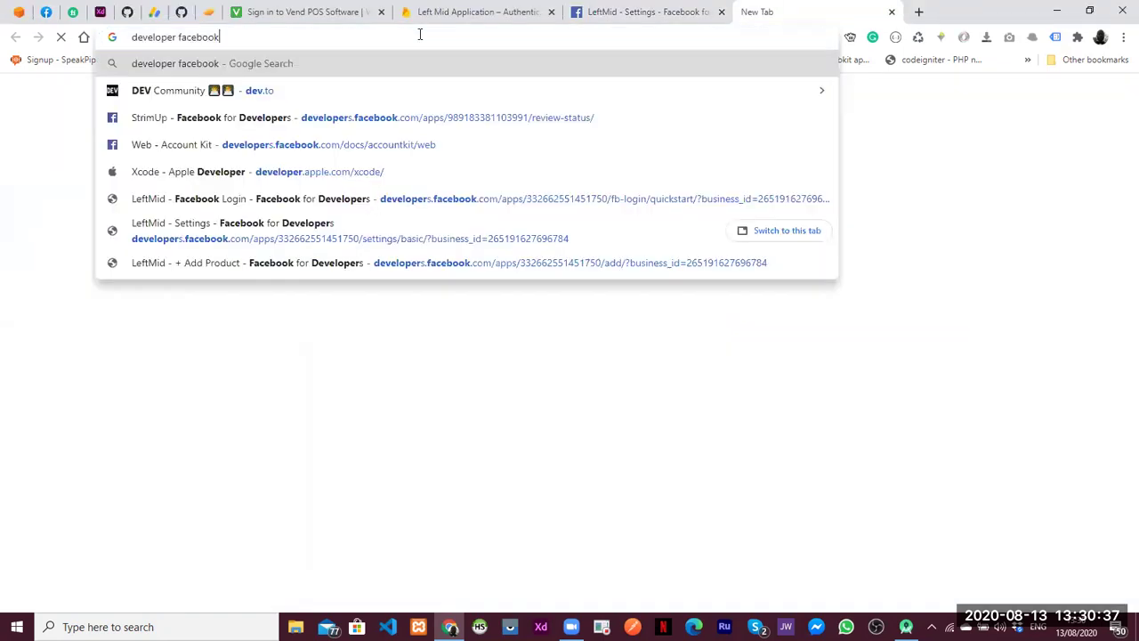
key(Return)
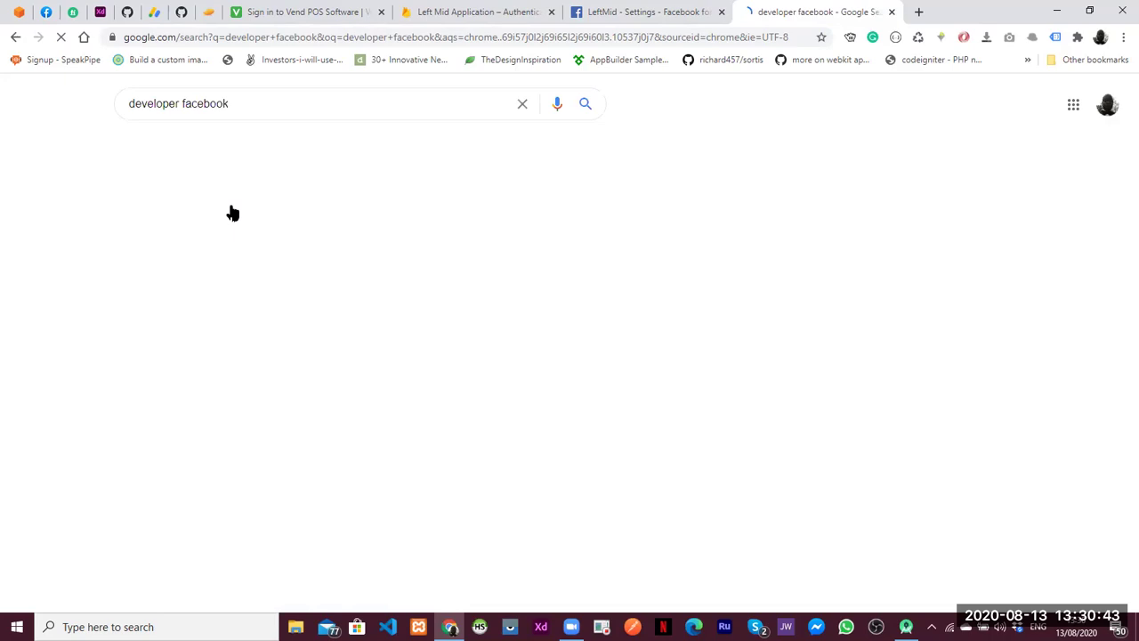
click(272, 226)
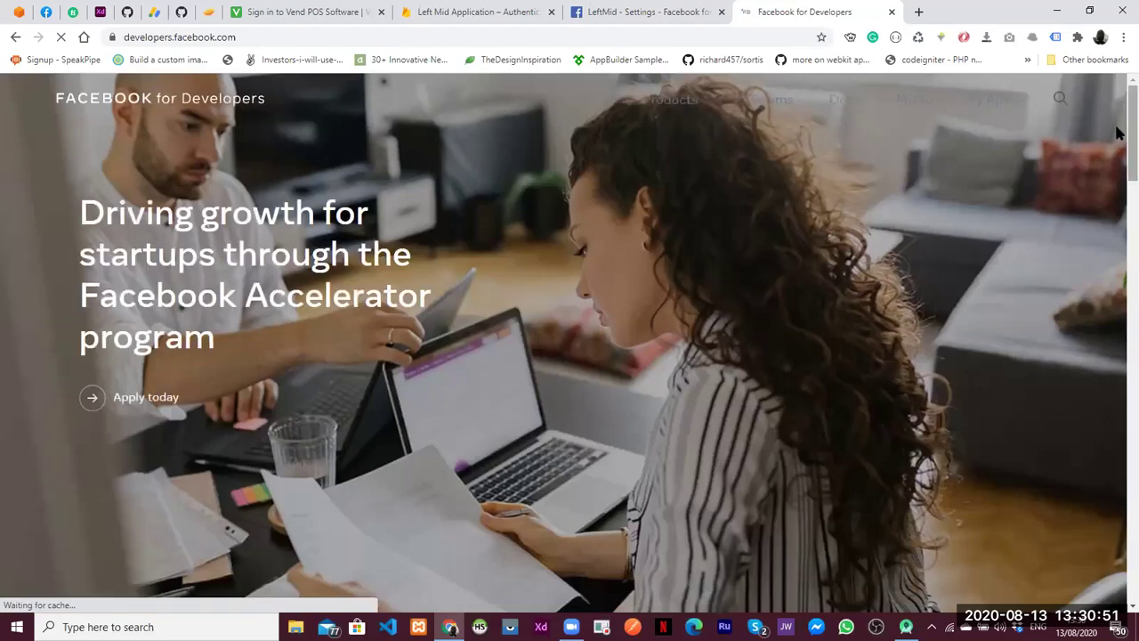
Browse the My Apps list, then close that tab to return to LeftMid's settings
scroll(1120, 213, down, 3)
scroll(1119, 214, down, 7)
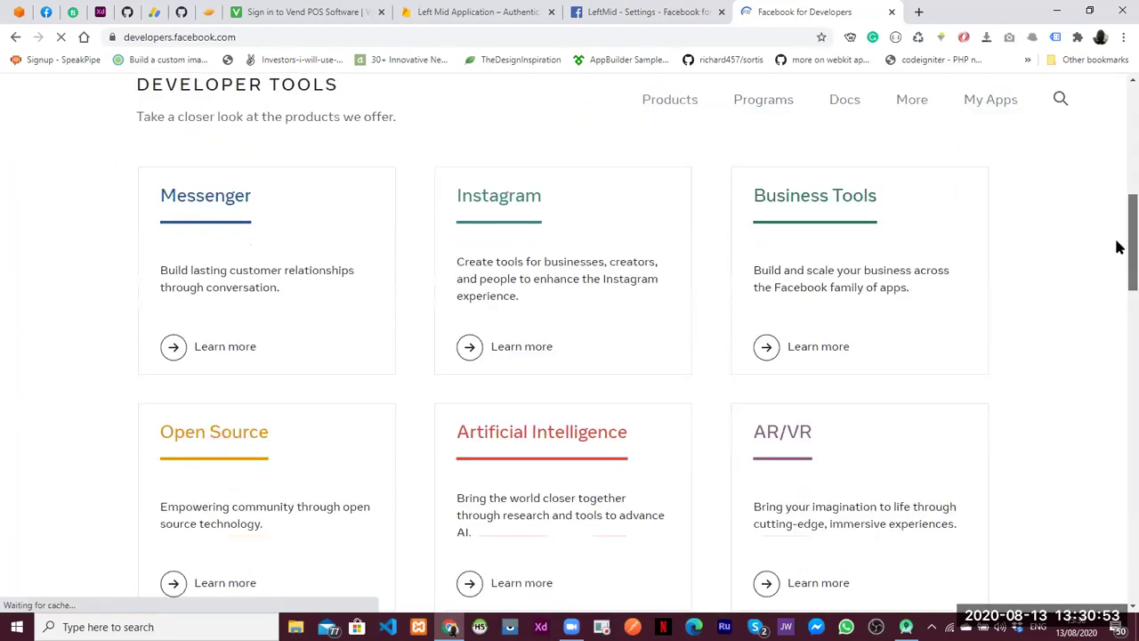
drag(1119, 287, 1119, 46)
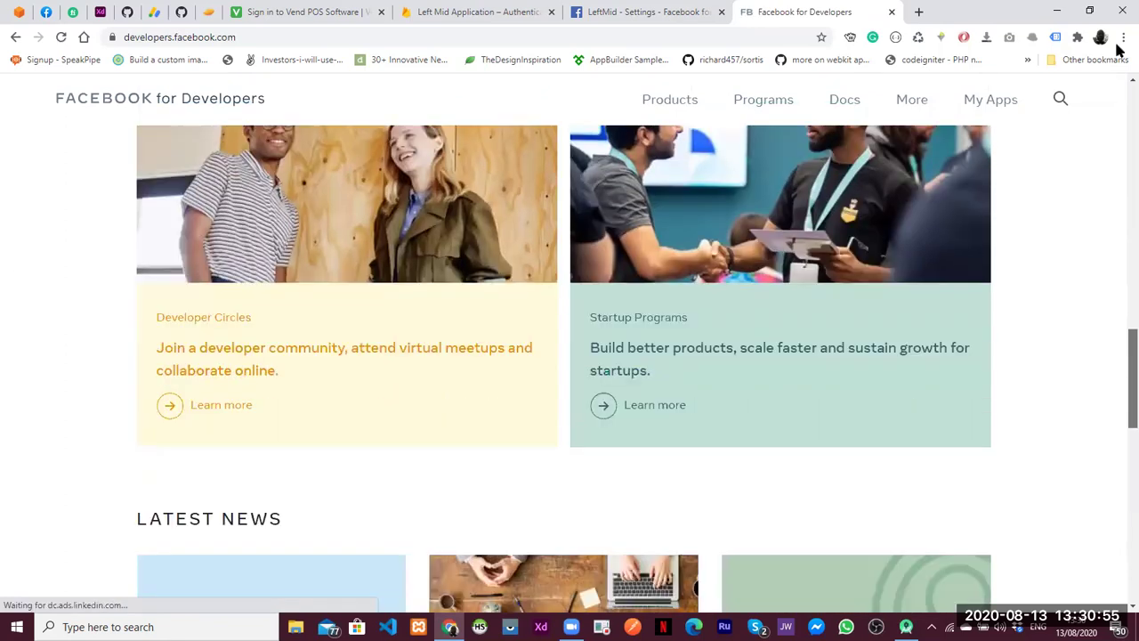
click(986, 104)
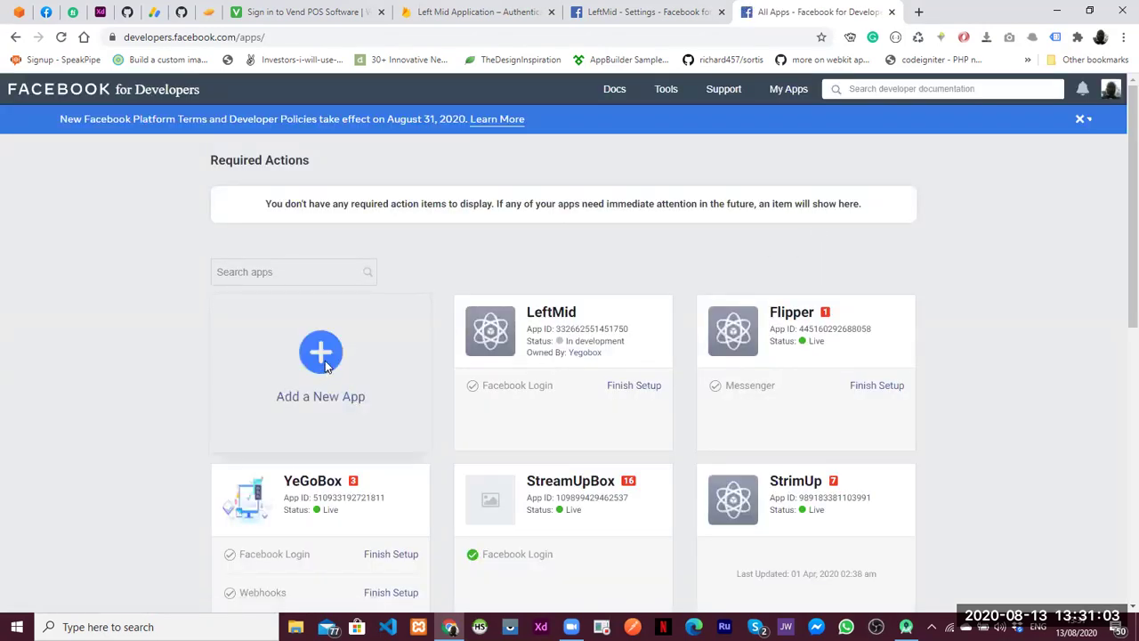
click(317, 374)
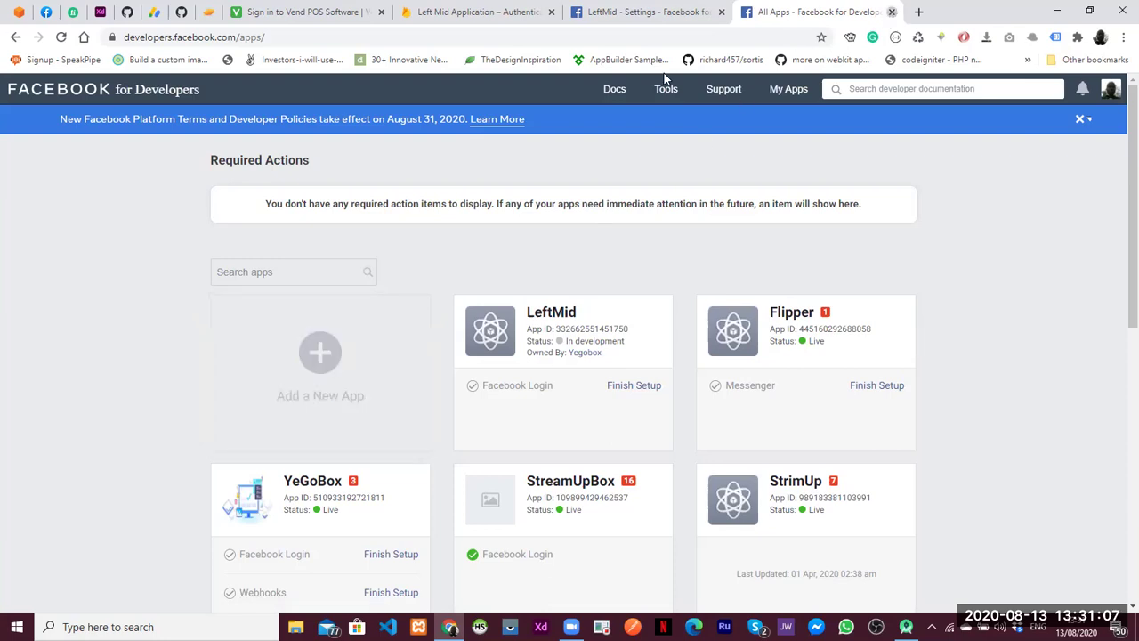
key(ctrl+w)
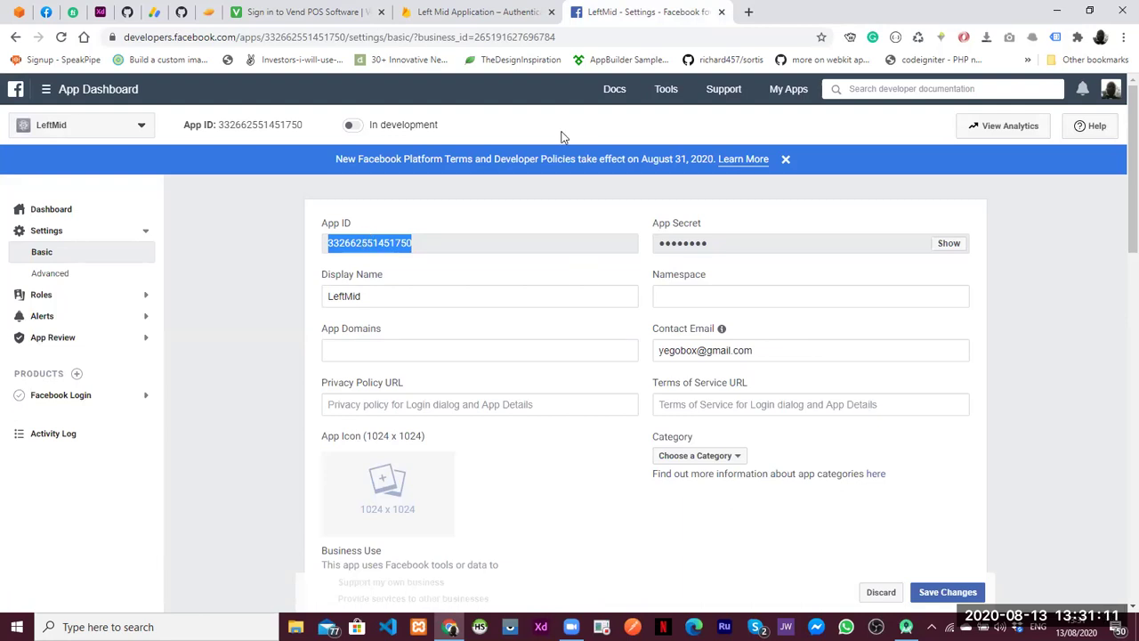
Paste the LeftMid App ID into Firebase's Facebook provider settings
click(438, 30)
key(ctrl+v)
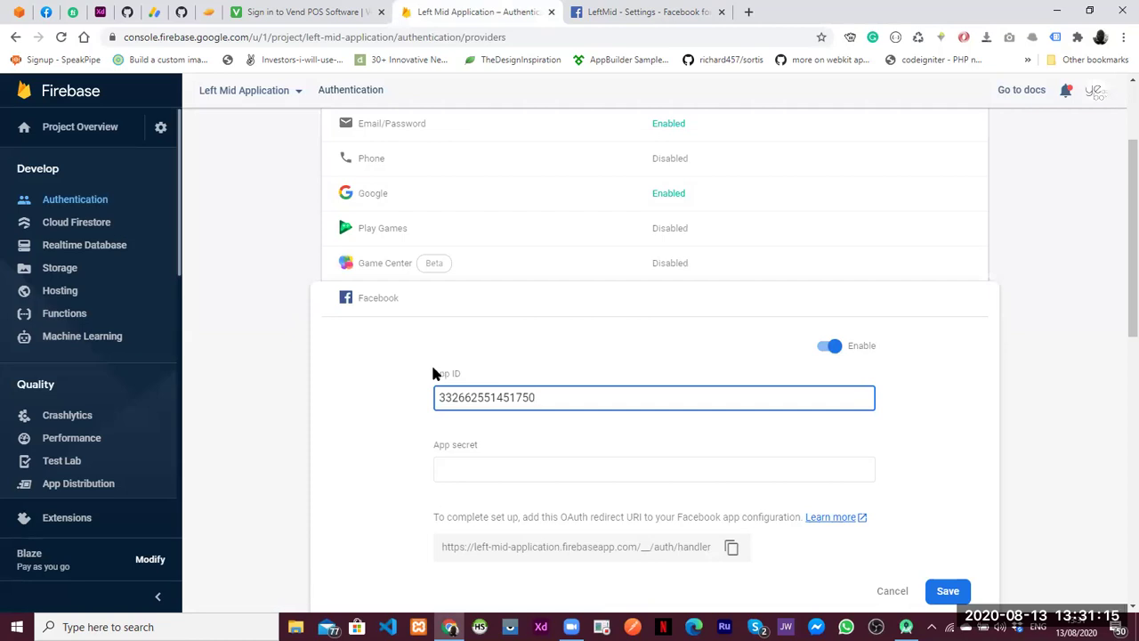
key(ctrl+Tab)
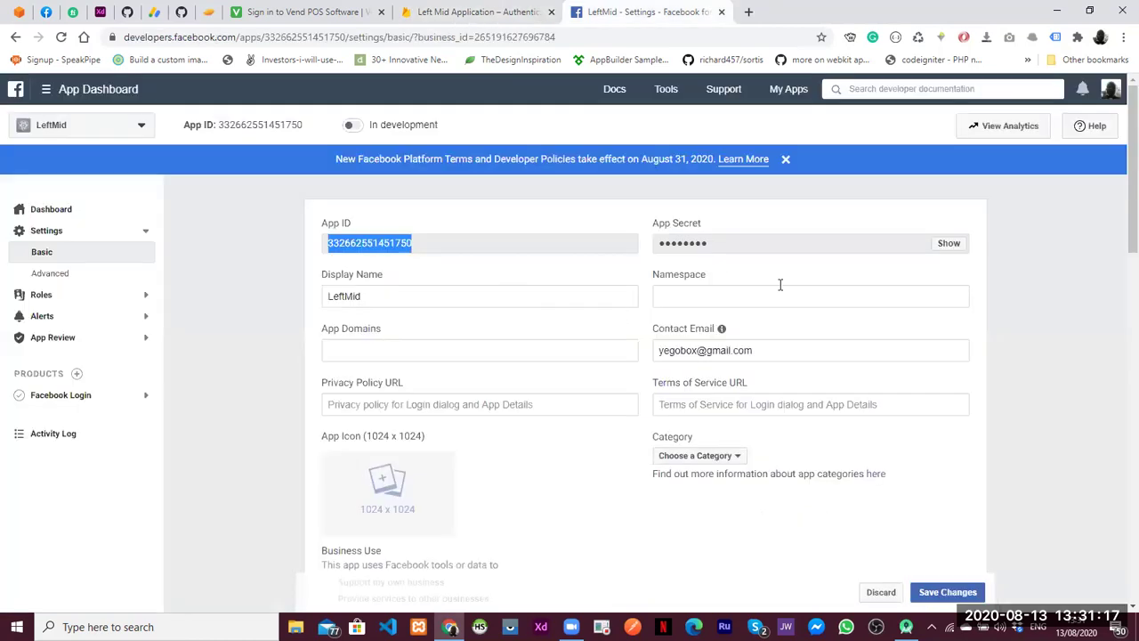
Re-enter the account password to reveal LeftMid's app secret, then copy it for Firebase
click(949, 244)
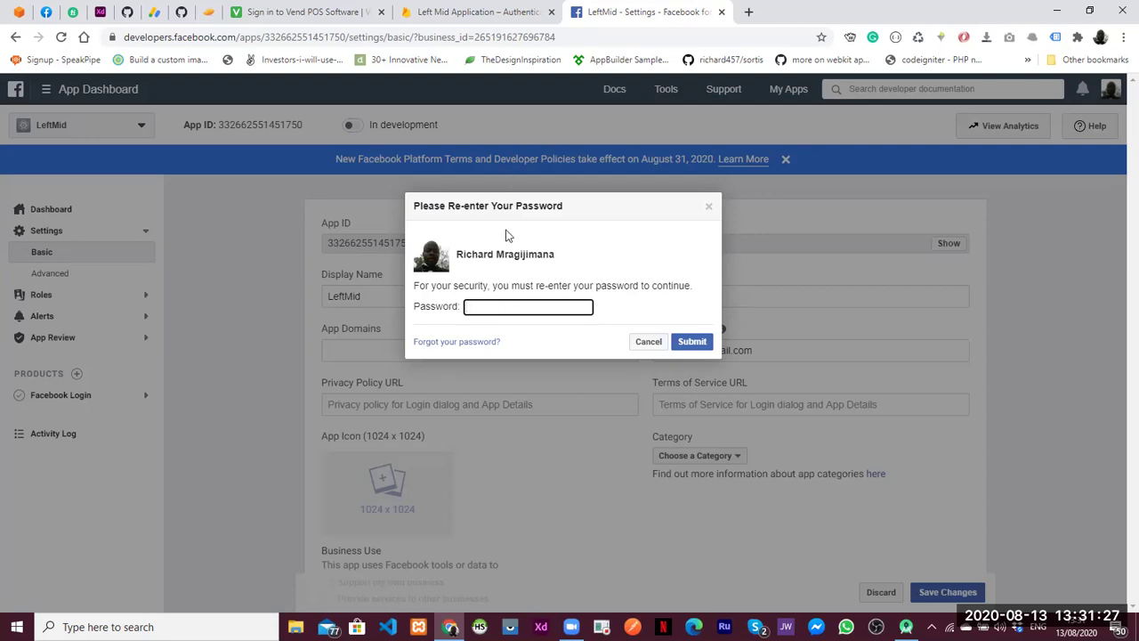
text(•••••••••)
click(693, 341)
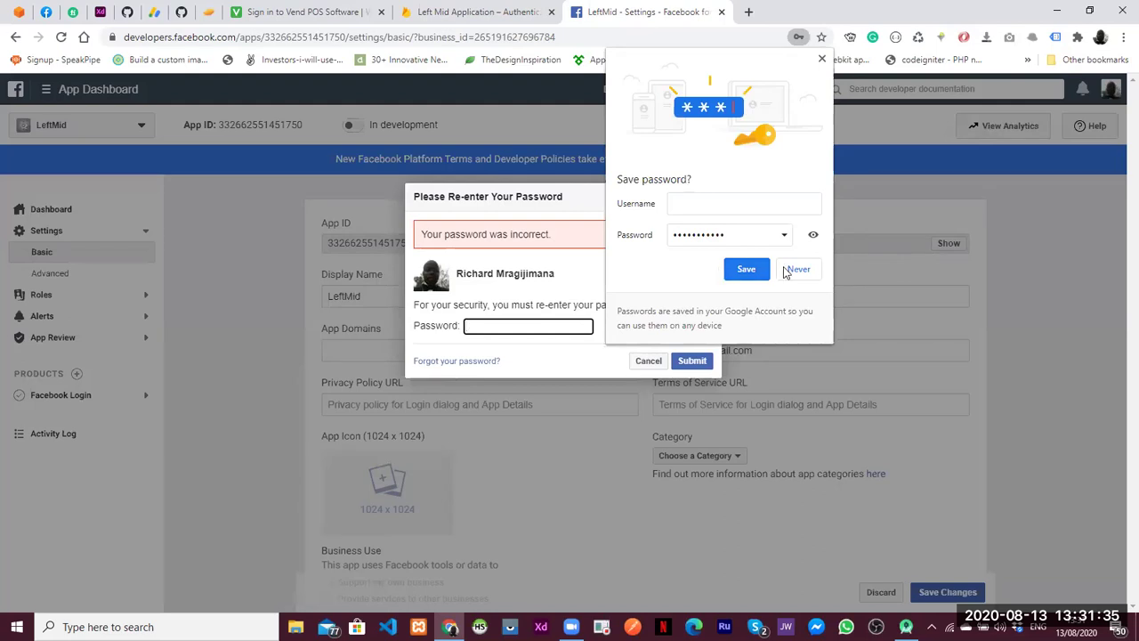
click(795, 269)
click(520, 327)
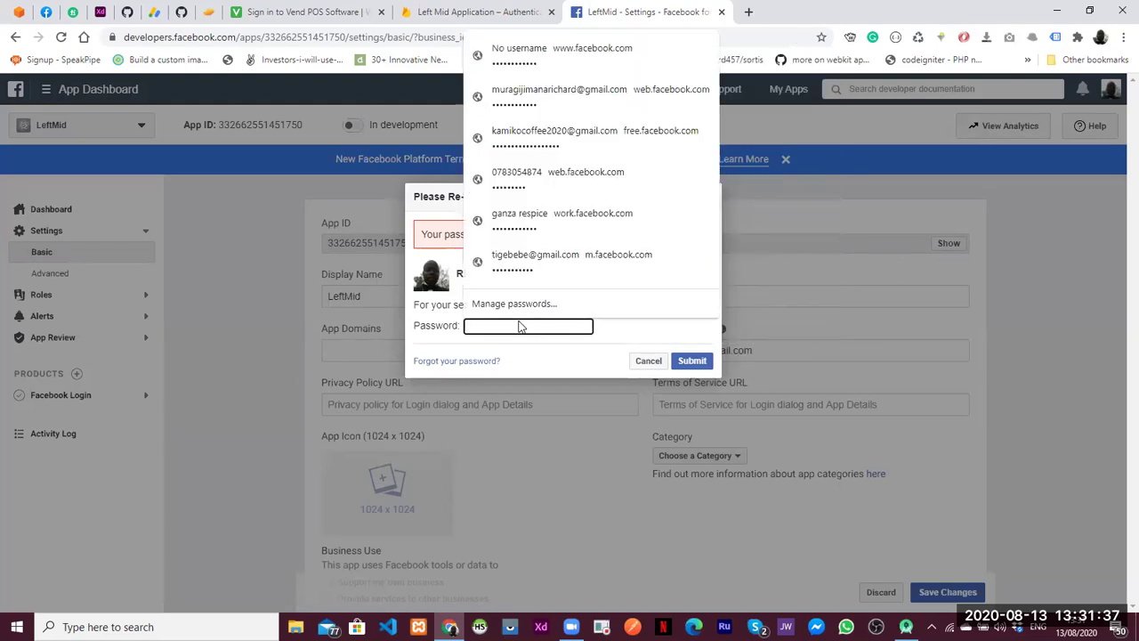
click(579, 96)
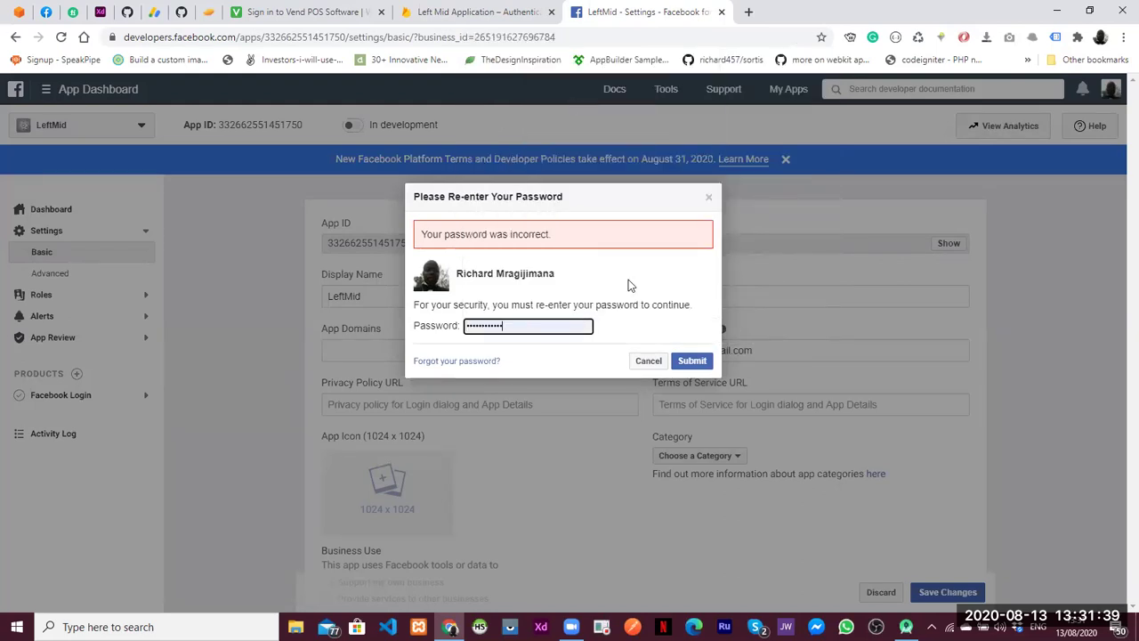
click(691, 360)
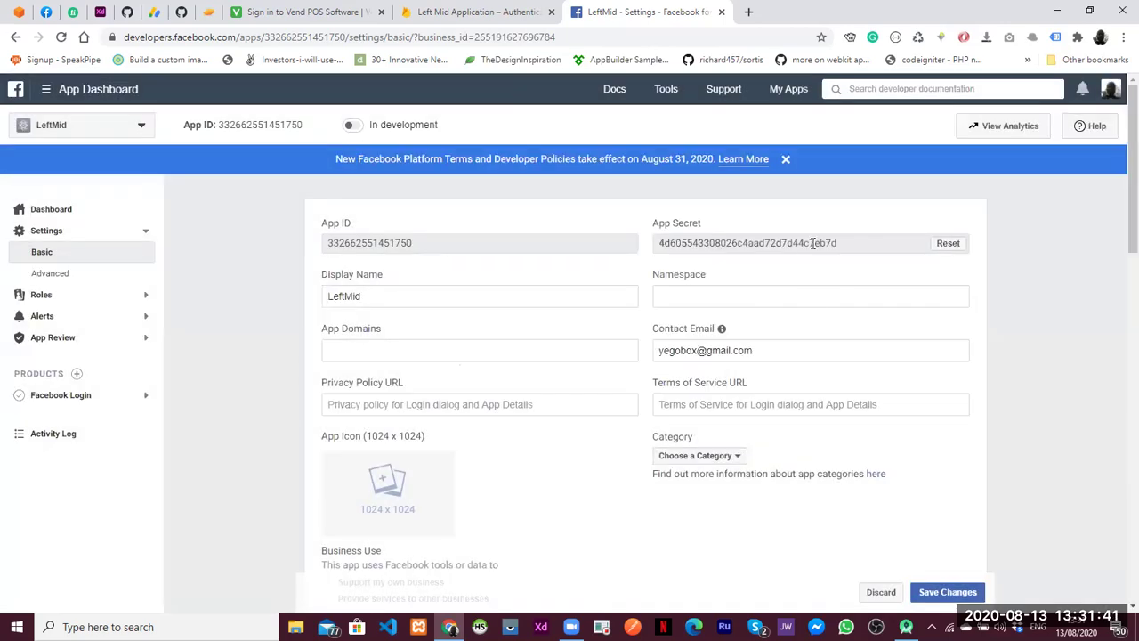
double_click(812, 243)
key(ctrl+c)
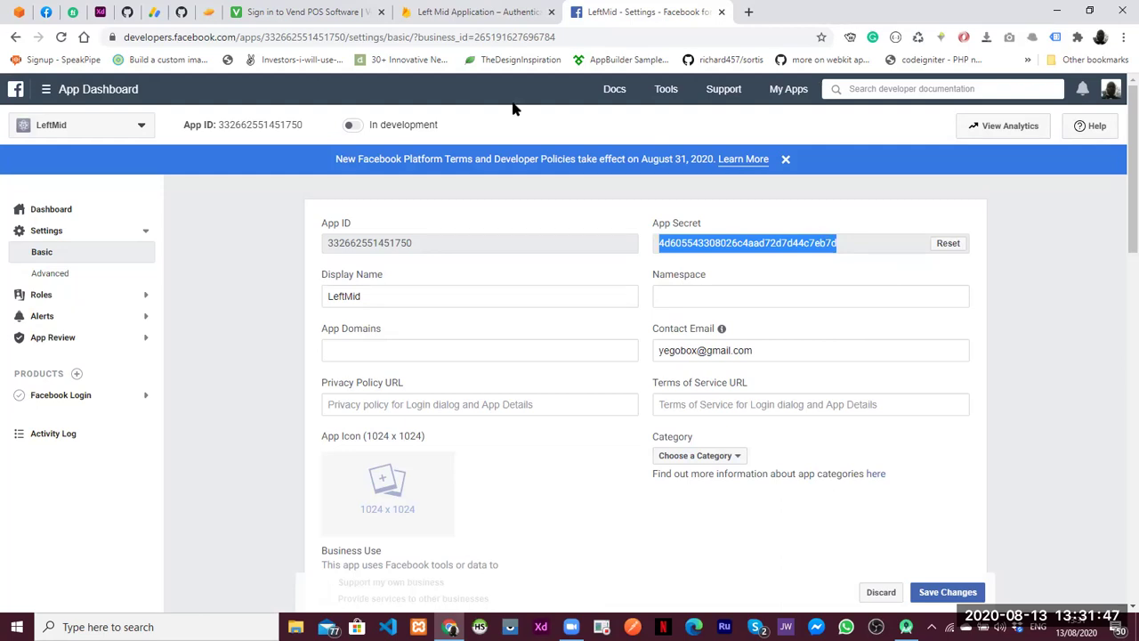
click(444, 12)
Paste the app secret into the App secret field and save the Facebook provider
click(488, 470)
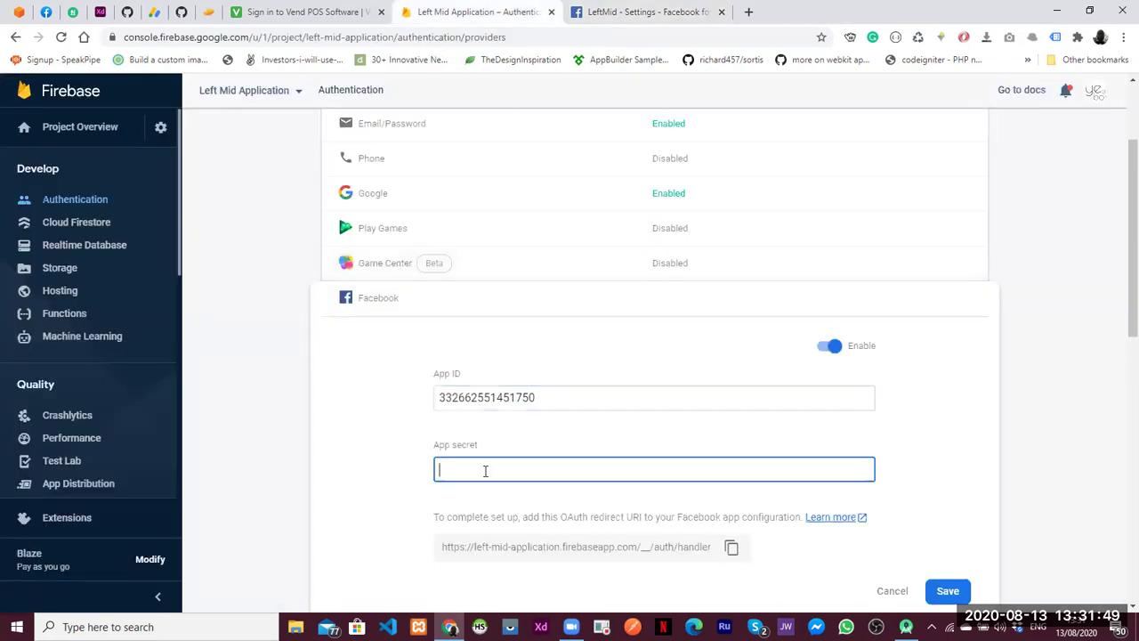
key(ctrl+v)
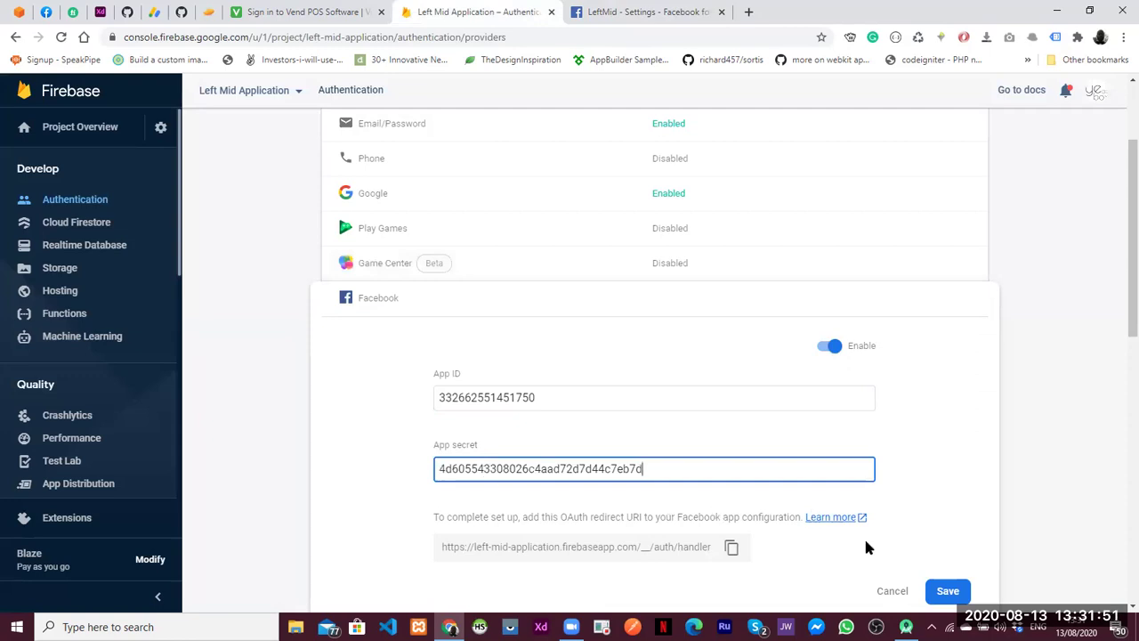
click(947, 590)
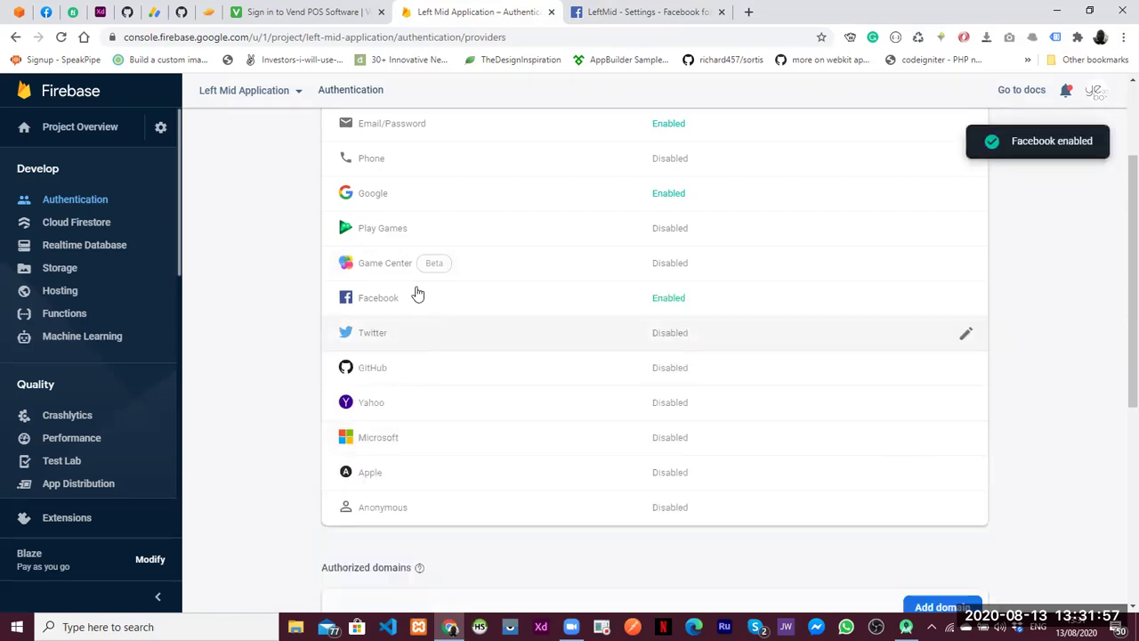
Open the Twitter provider settings and start a fresh browser tab
scroll(1116, 264, up, 1)
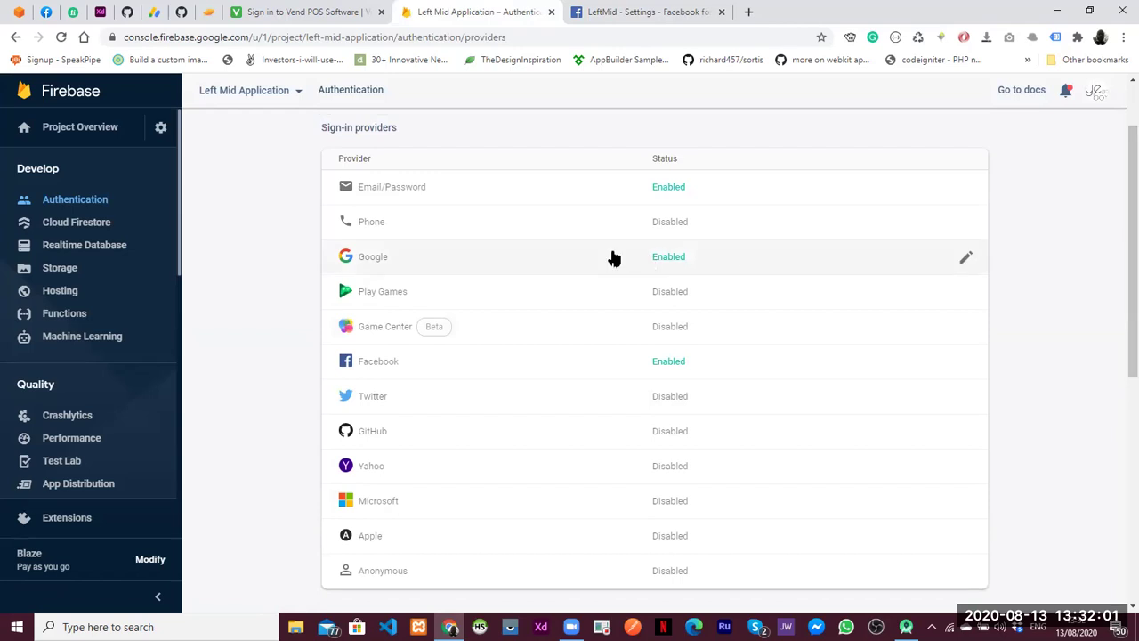
click(384, 398)
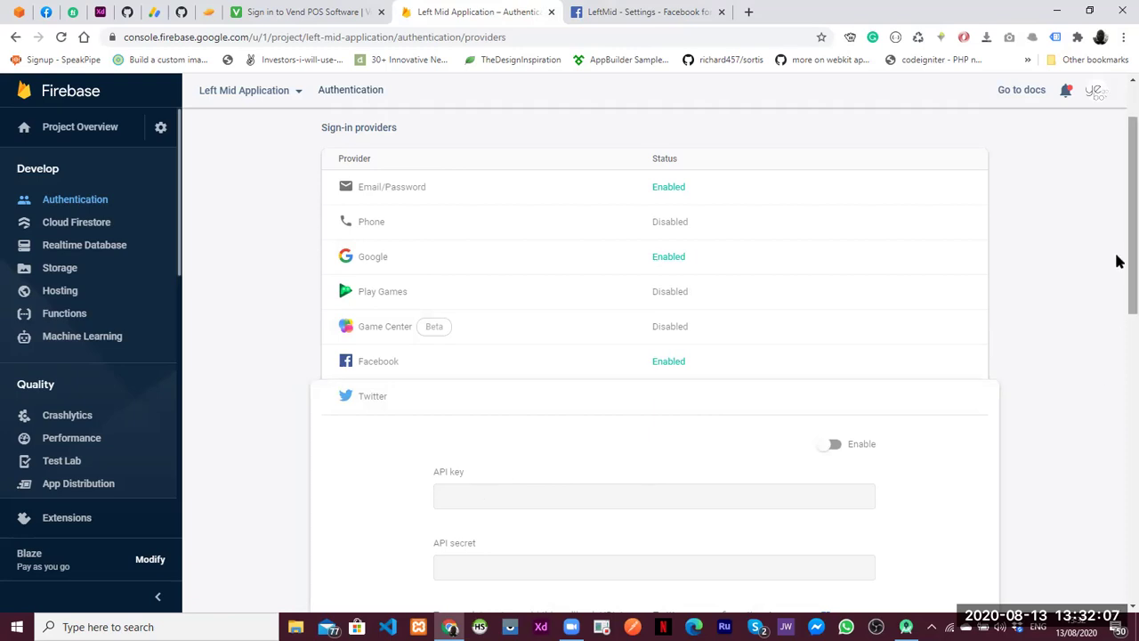
scroll(1120, 261, down, 2)
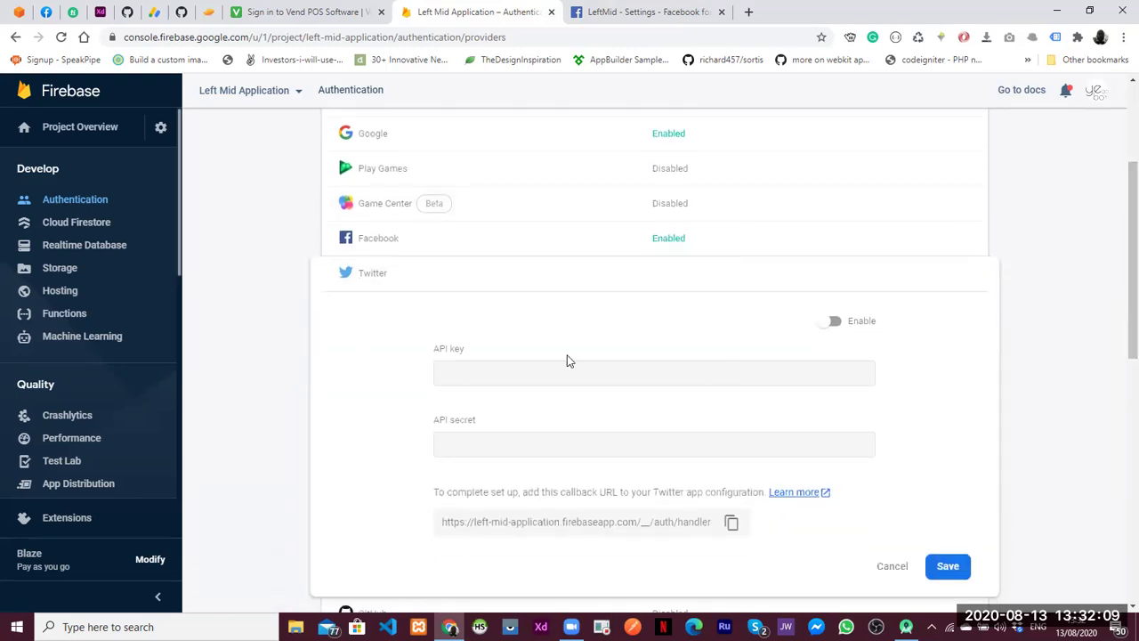
click(749, 12)
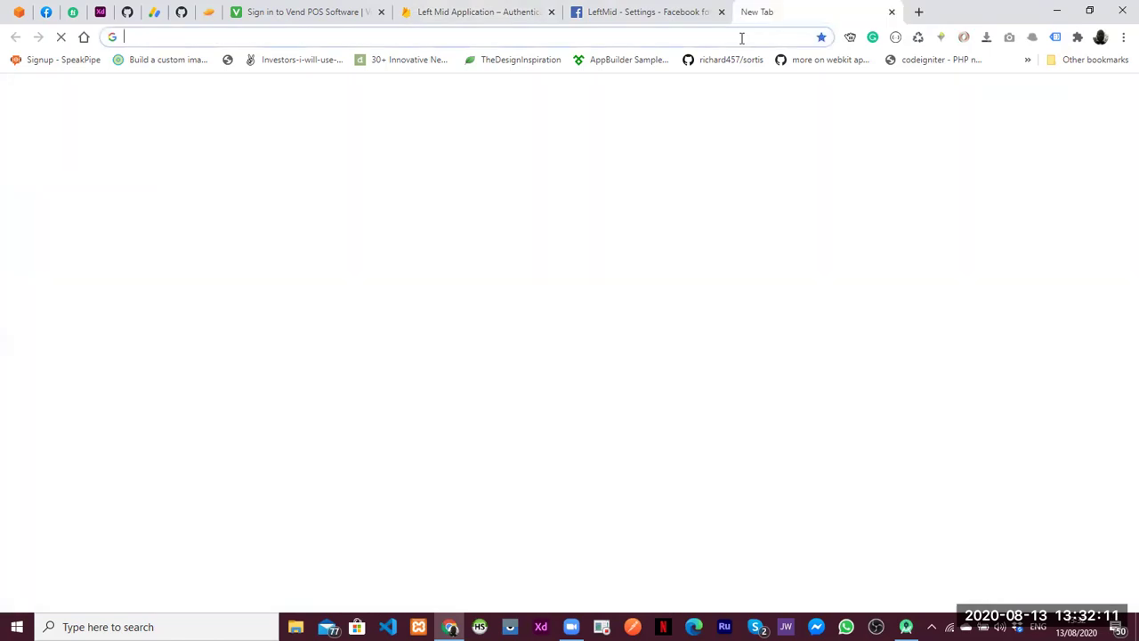
Search 'twitter developer' and open the Developer - Twitter result
text(twit)
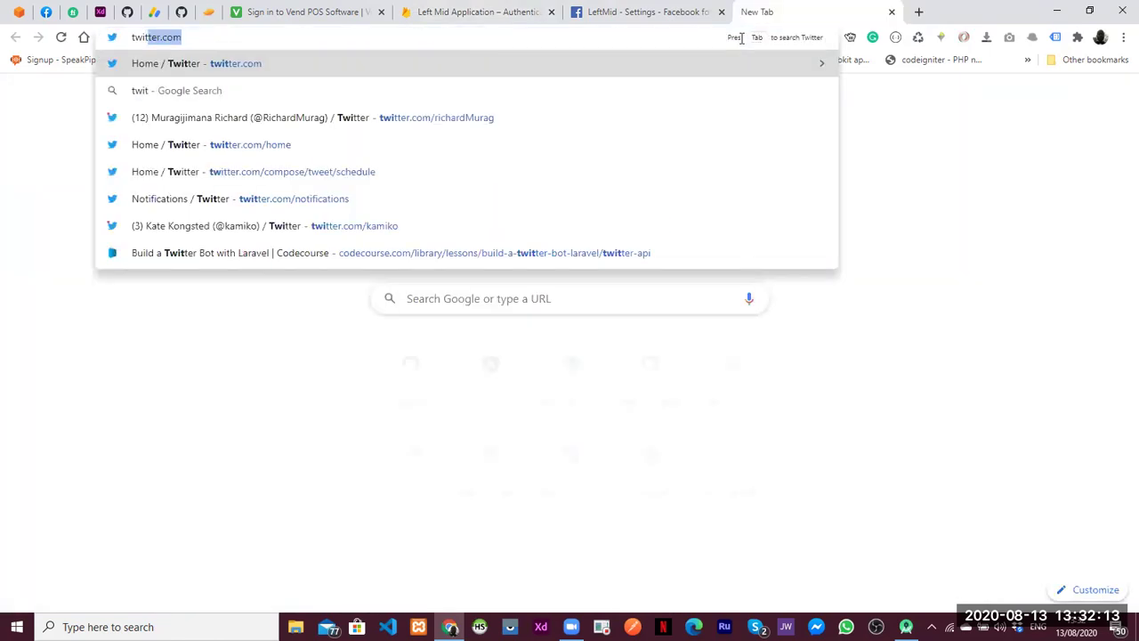
text(ter dev)
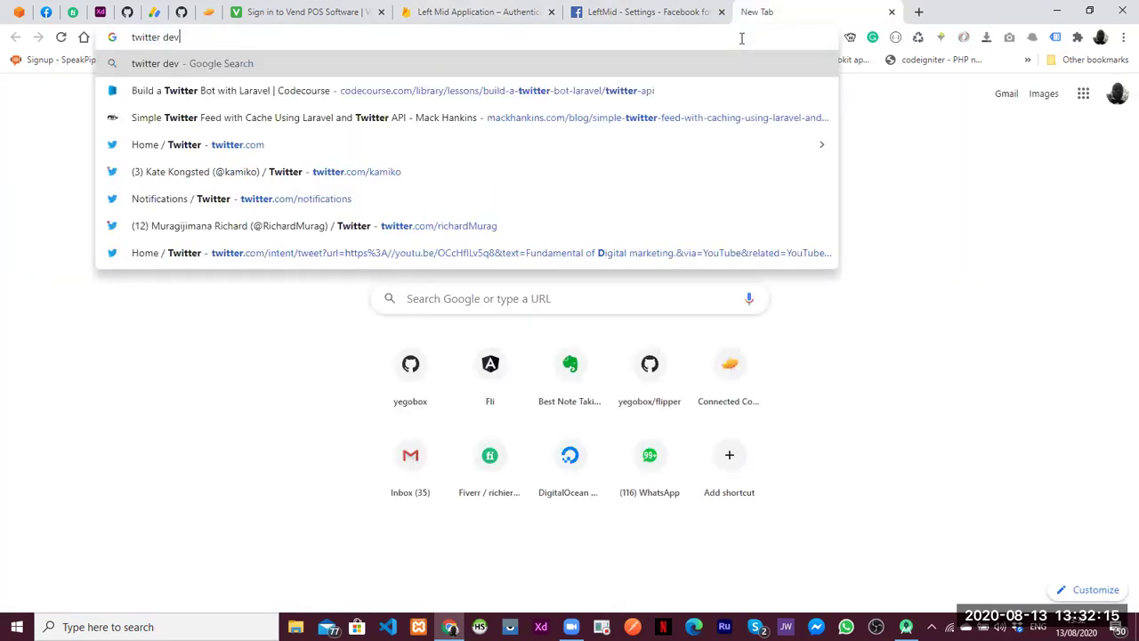
text(eloper)
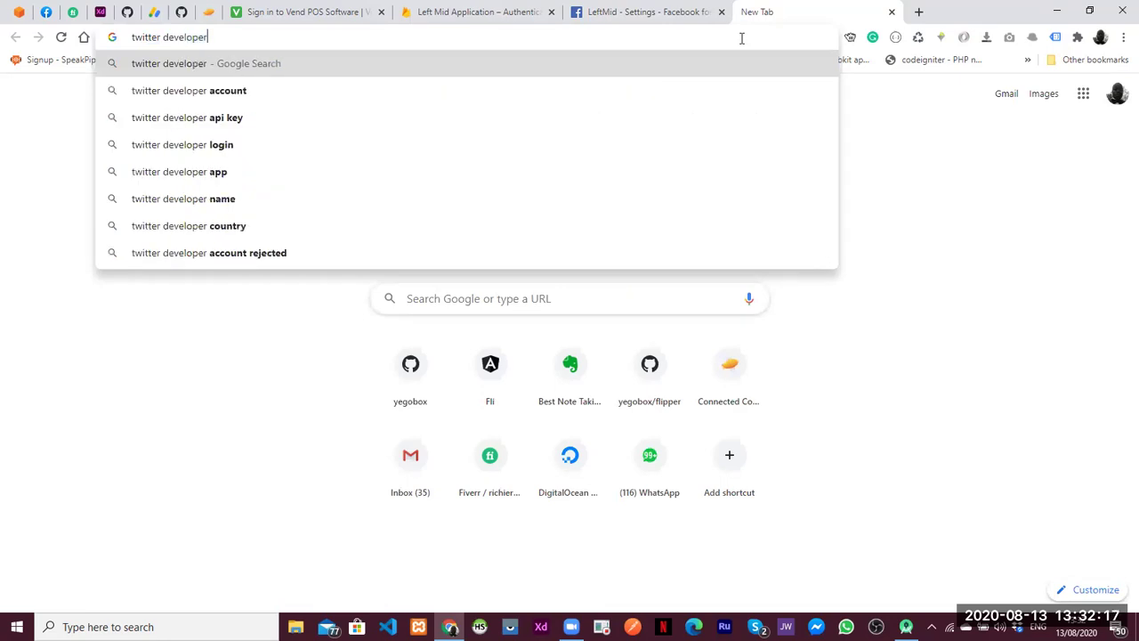
key(Return)
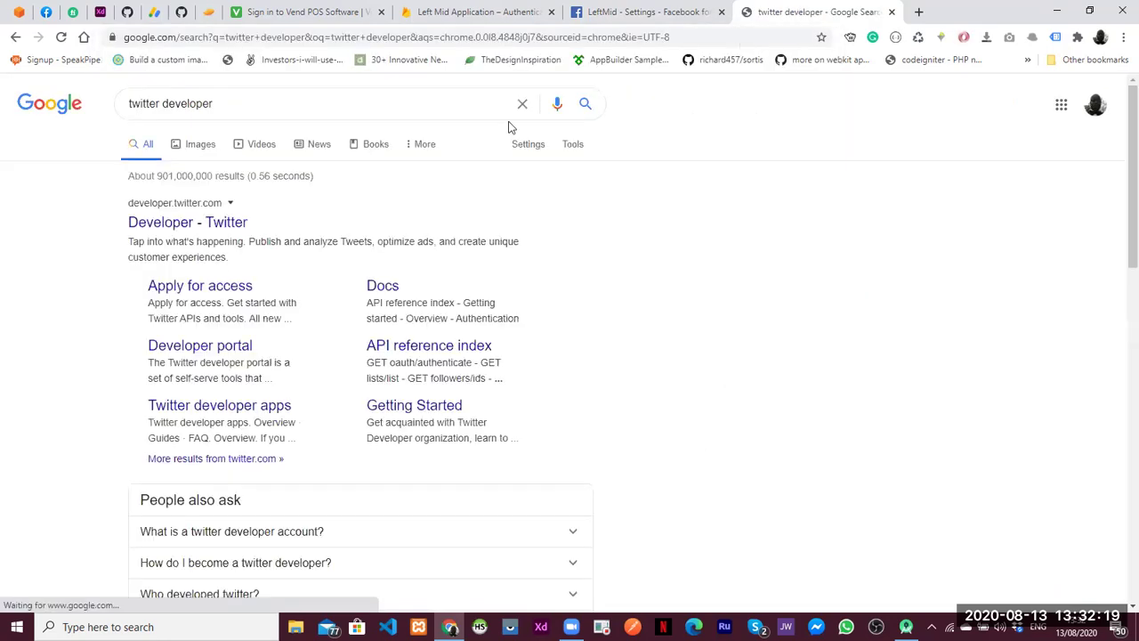
click(181, 226)
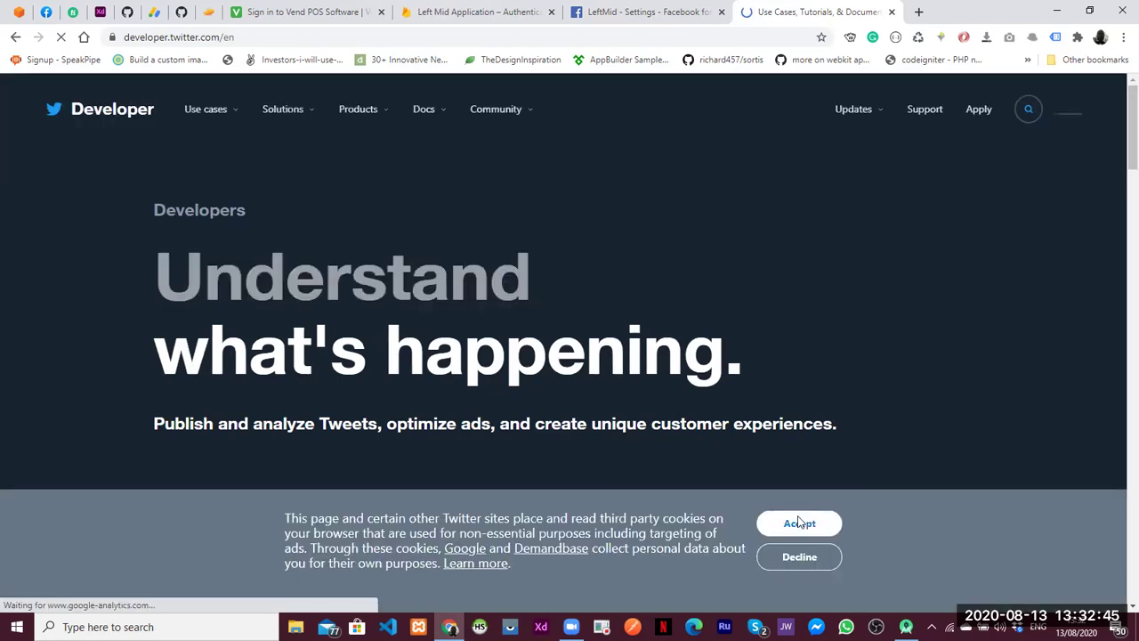
Accept the cookies, open Products > Twitter API, then return to Firebase's Twitter provider form
click(799, 523)
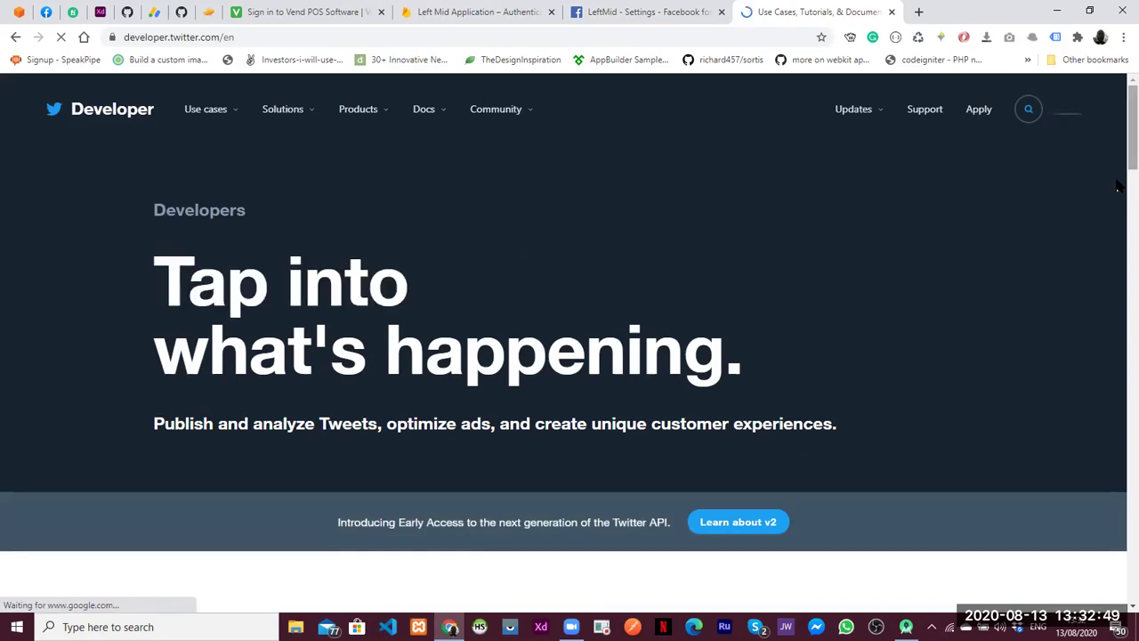
scroll(1119, 187, down, 5)
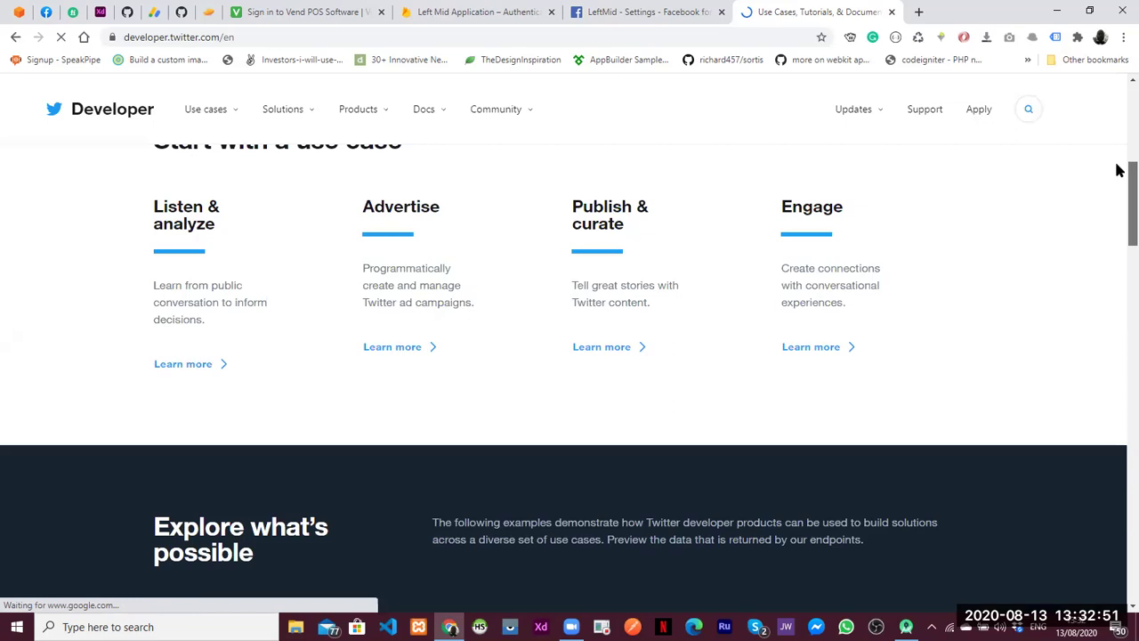
scroll(1118, 171, up, 1)
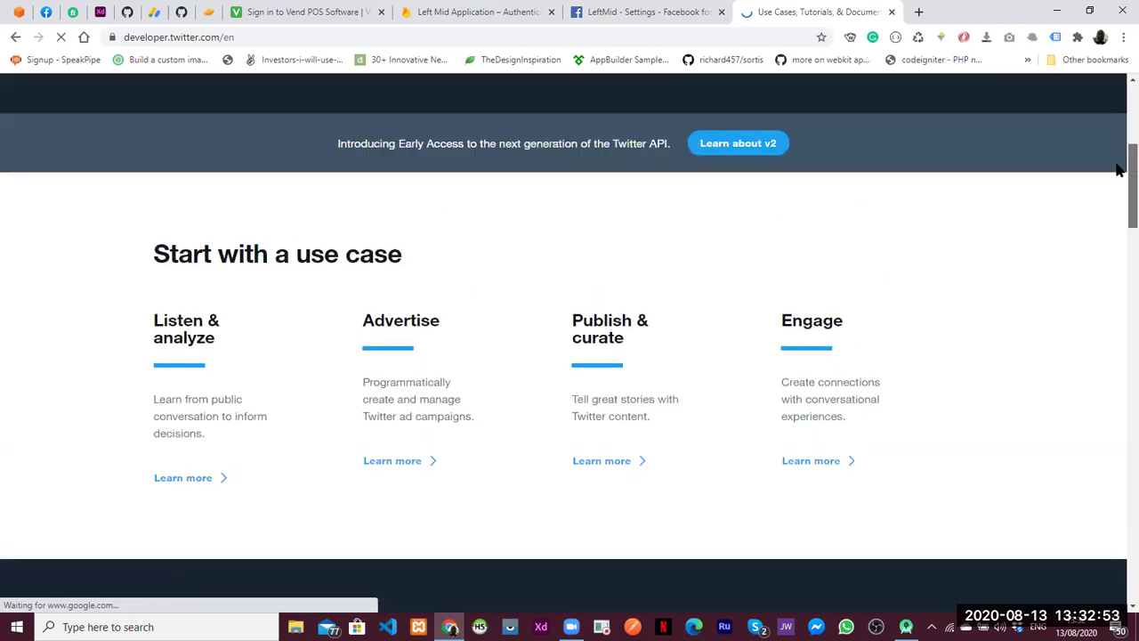
scroll(1118, 116, up, 3)
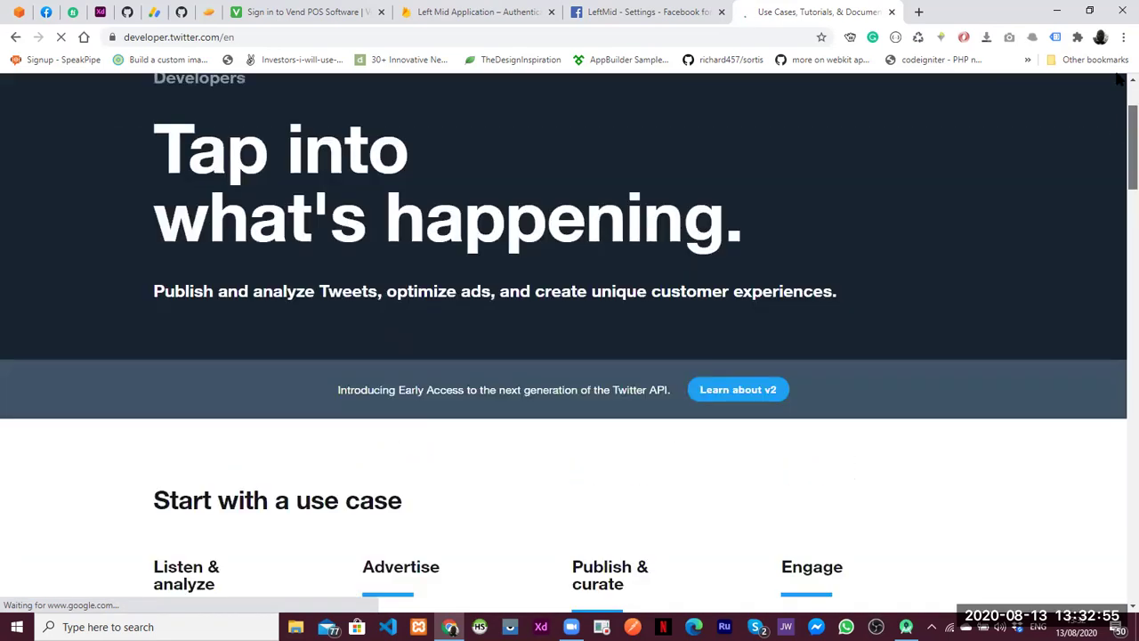
scroll(487, 154, up, 2)
mouse_move(287, 125)
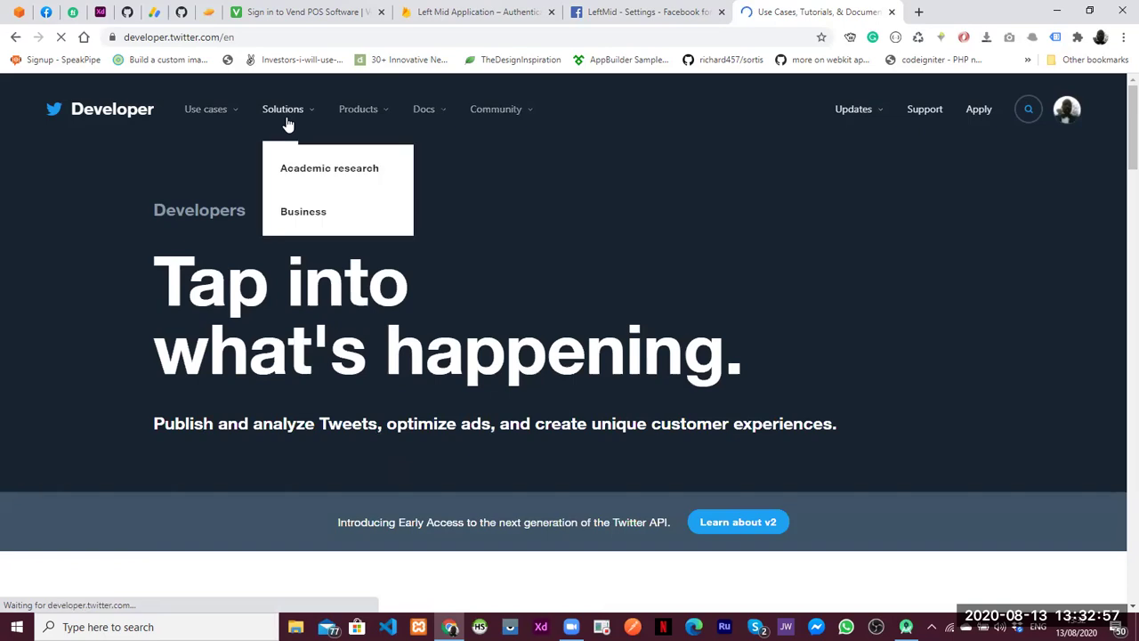
mouse_move(365, 109)
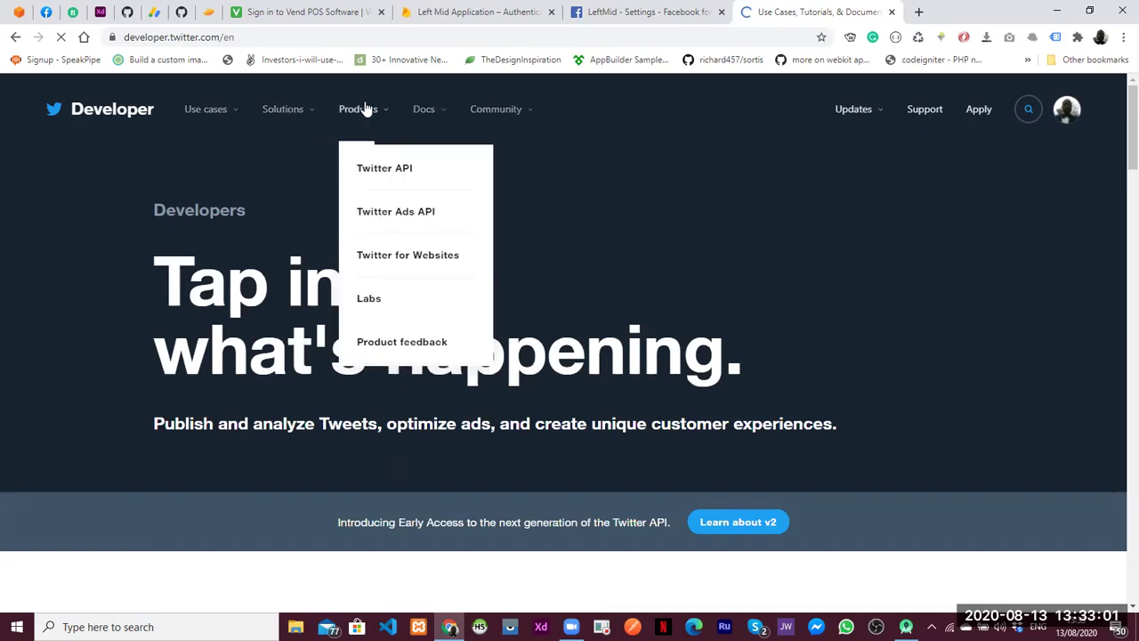
click(369, 171)
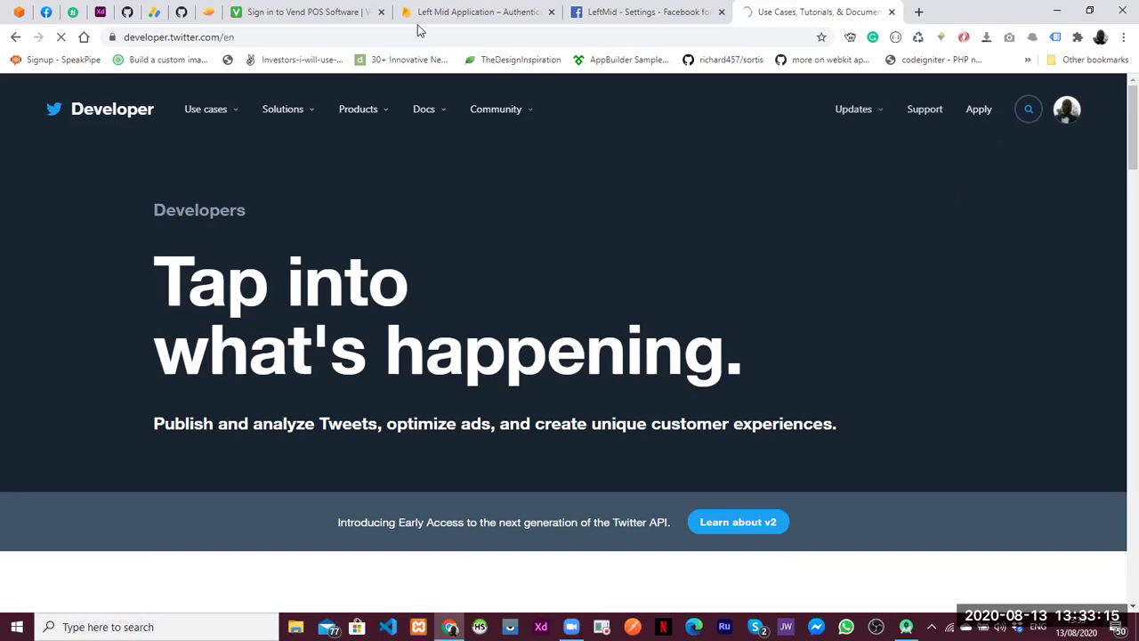
key(ctrl+shift+Tab)
key(ctrl+shift+Tab)
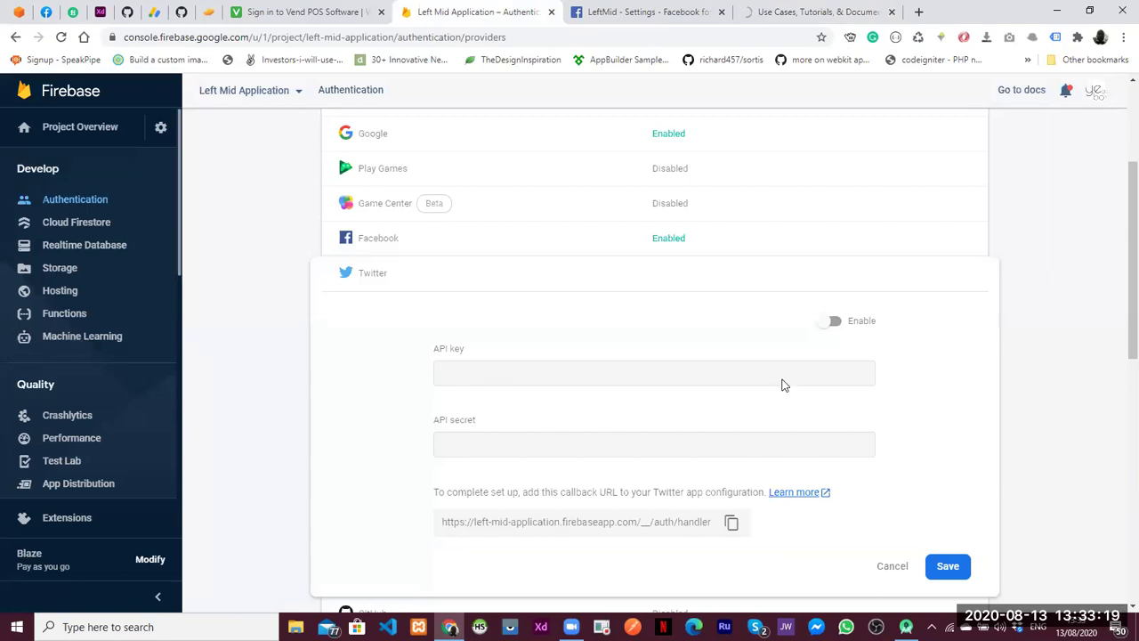
Toggle Twitter sign-in to enabled, then open a new blank tab from the Twitter site
click(827, 321)
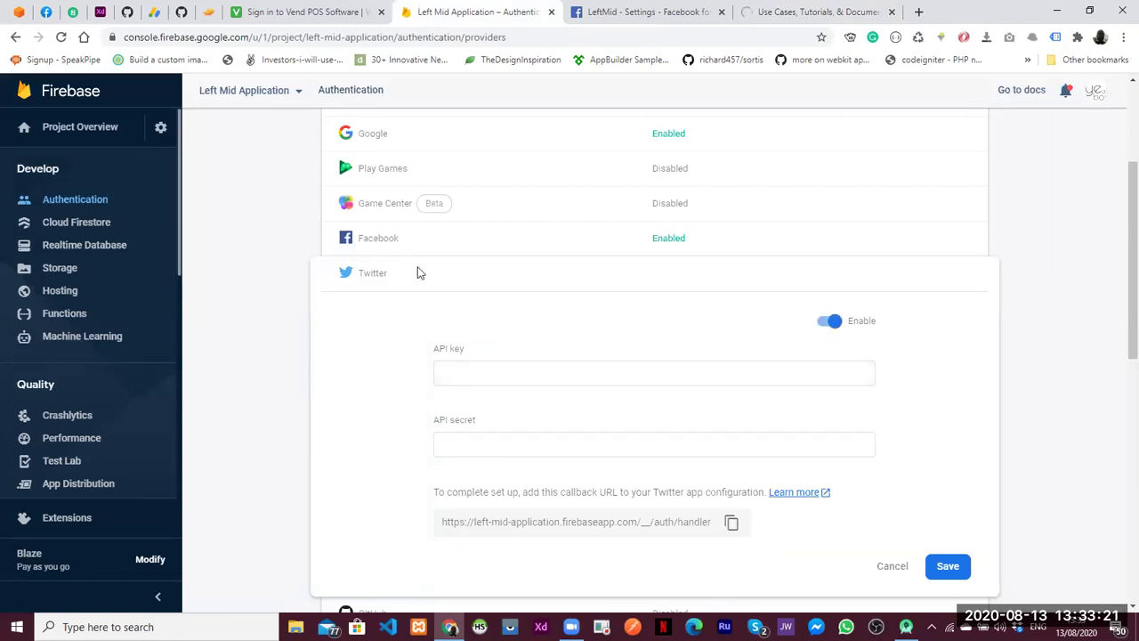
key(ctrl+Tab)
key(ctrl+Tab)
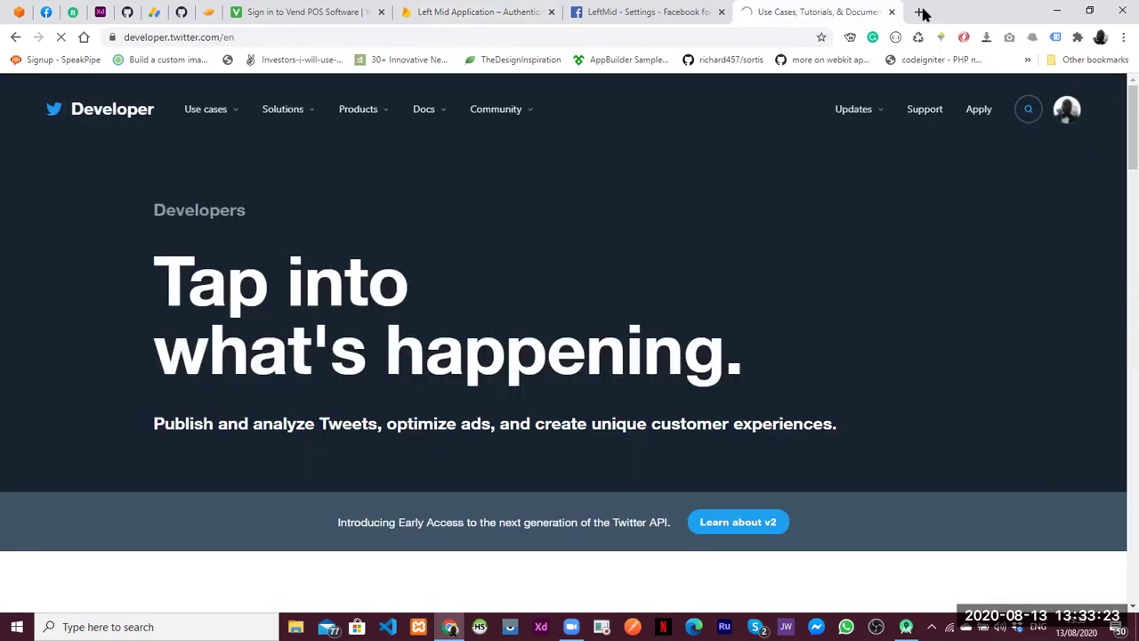
key(ctrl+t)
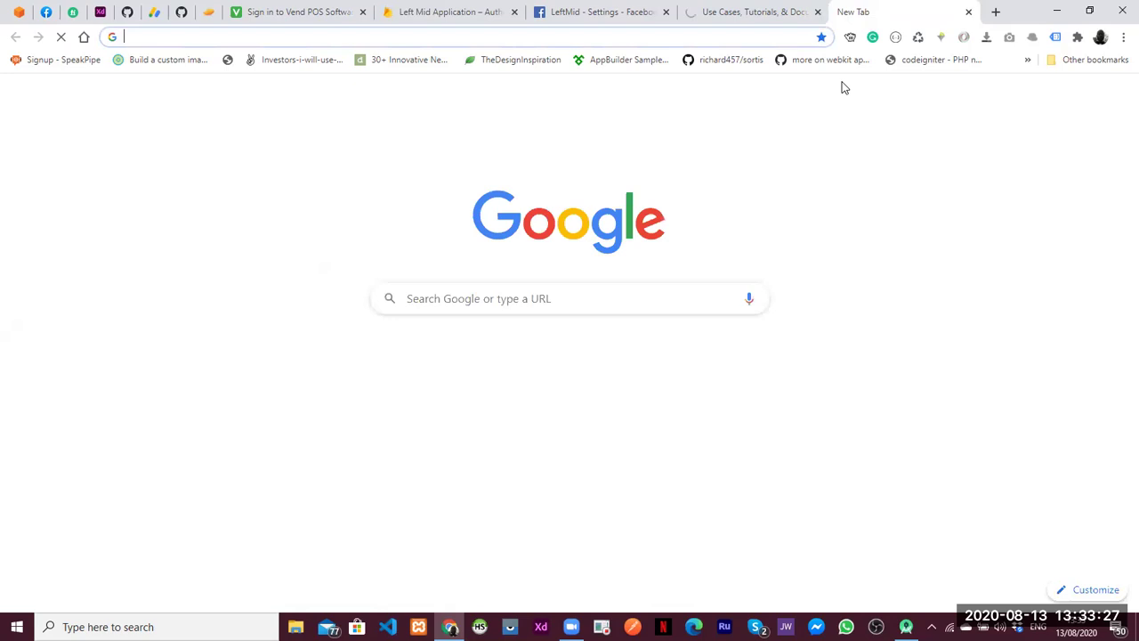
Search 'get app key from twitter' and load the apps.twitter.com/app/new address in a new tab
text(get app key from twitter)
key(Return)
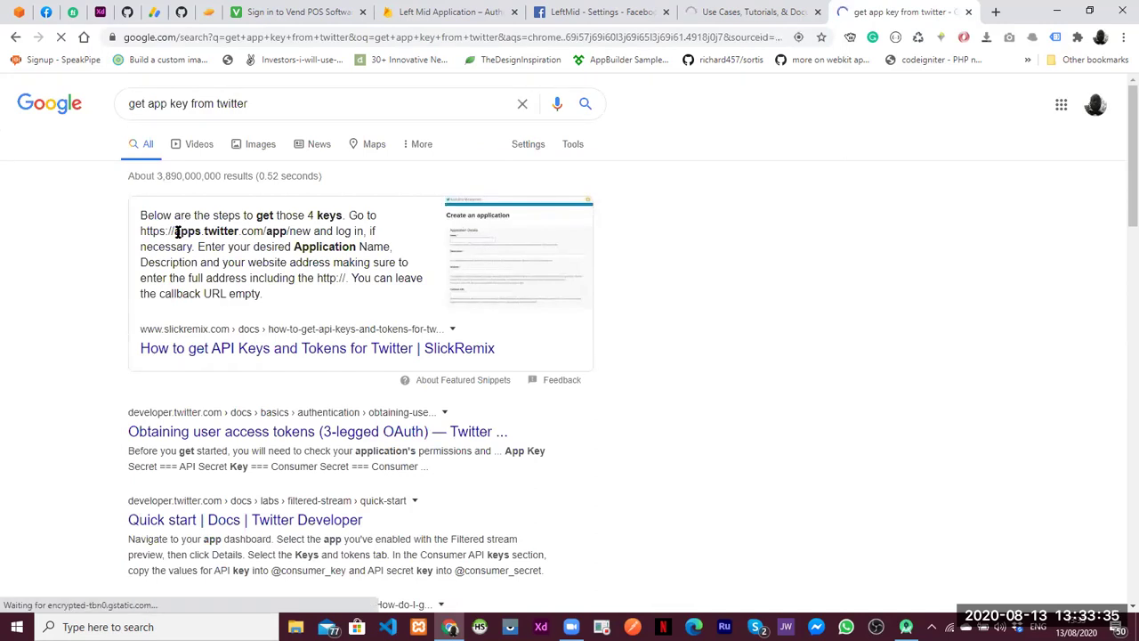
drag(267, 231, 139, 229)
key(ctrl+c)
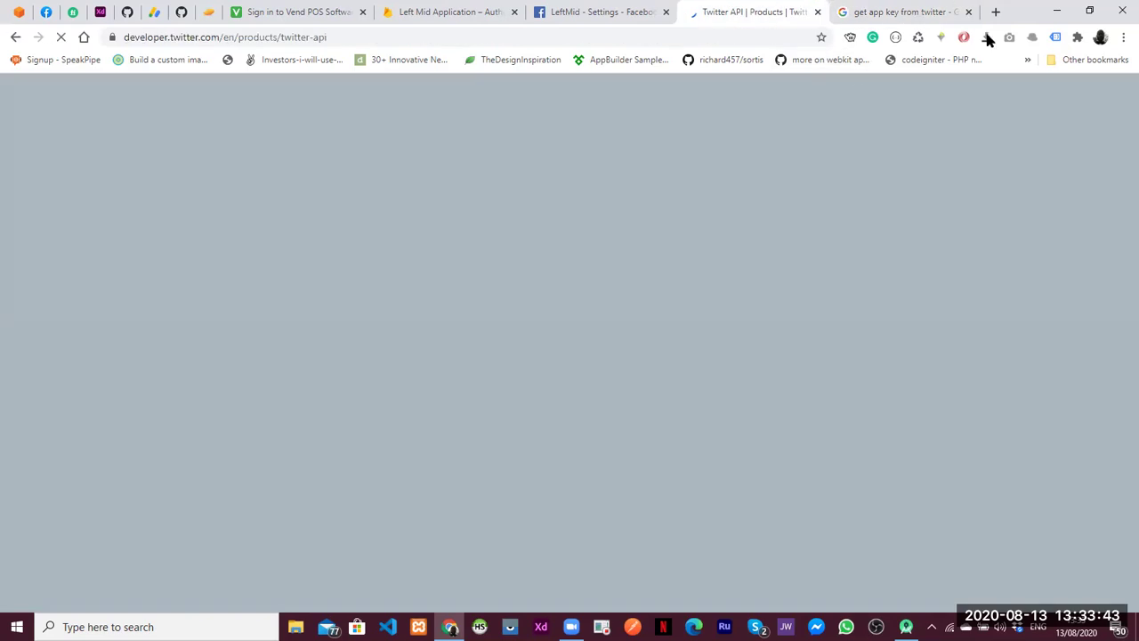
click(996, 11)
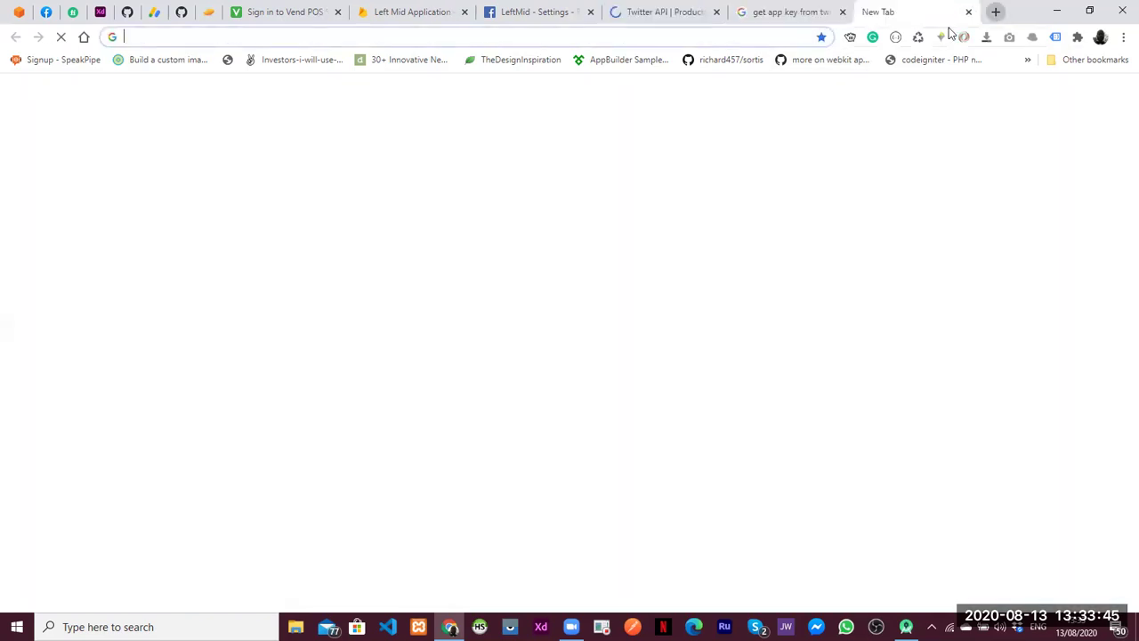
key(ctrl+v)
key(Return)
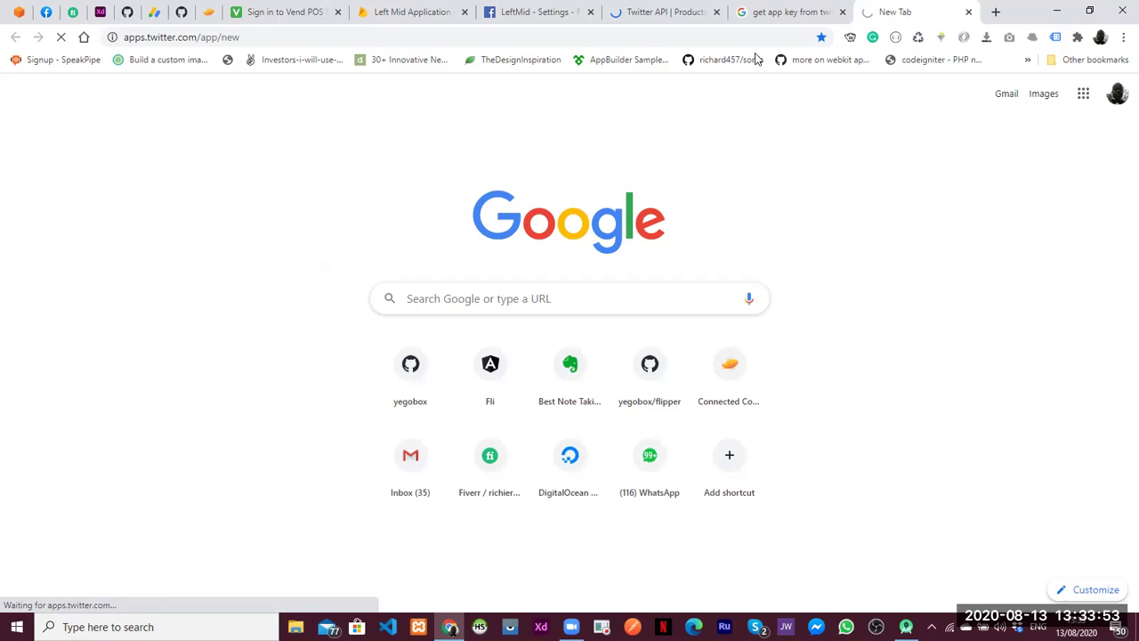
Check the search results, the Twitter developer apps page and the Twitter API product page
key(ctrl+shift+Tab)
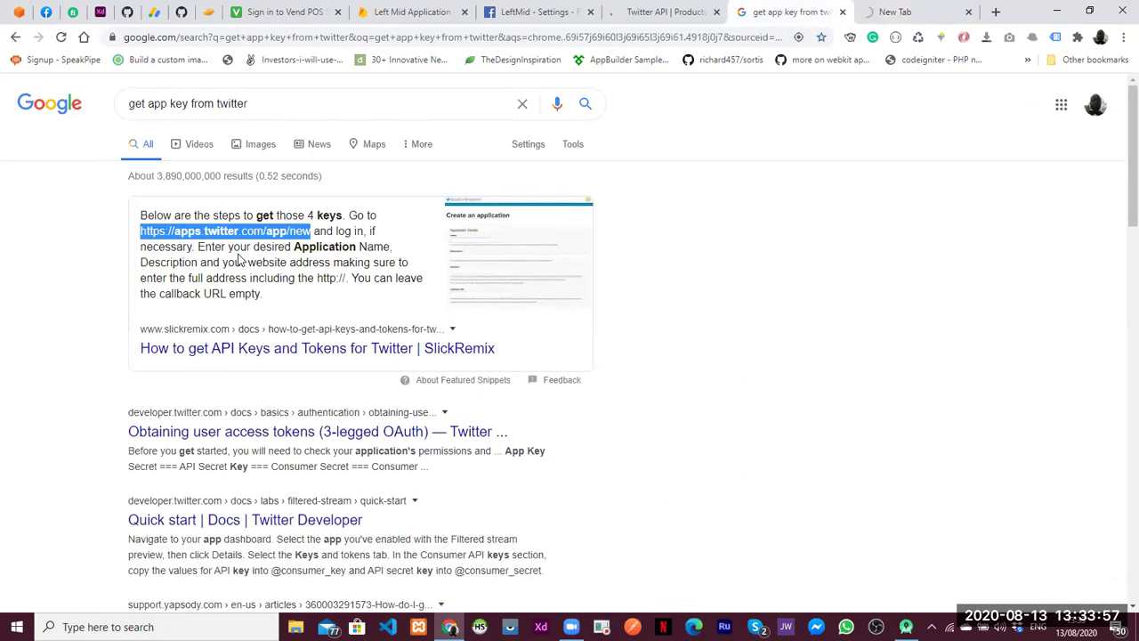
click(903, 12)
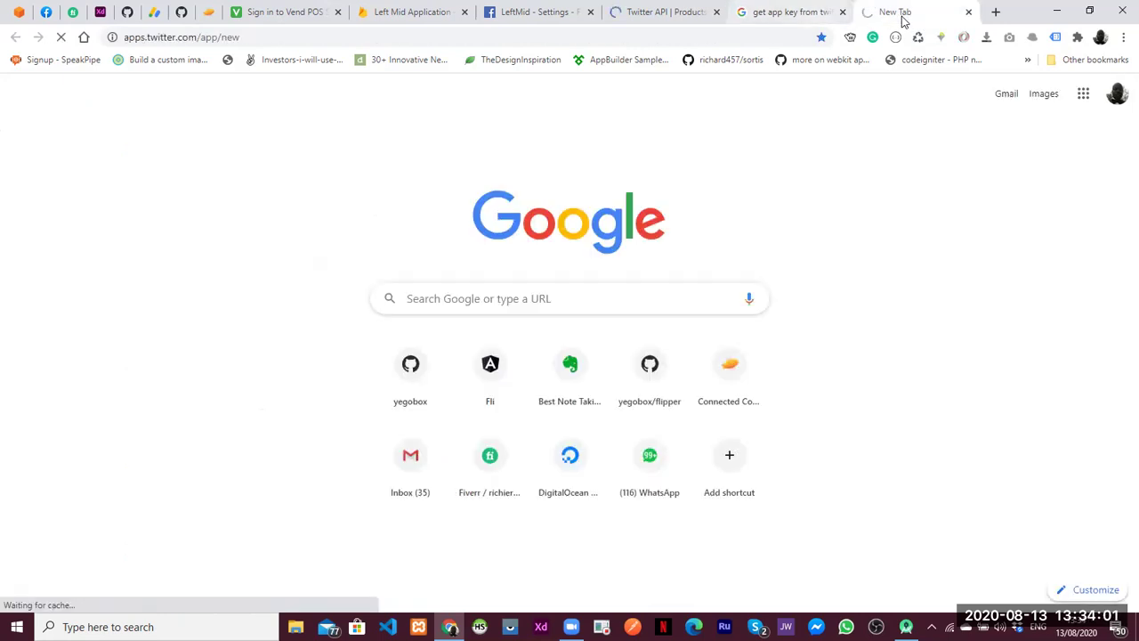
click(788, 14)
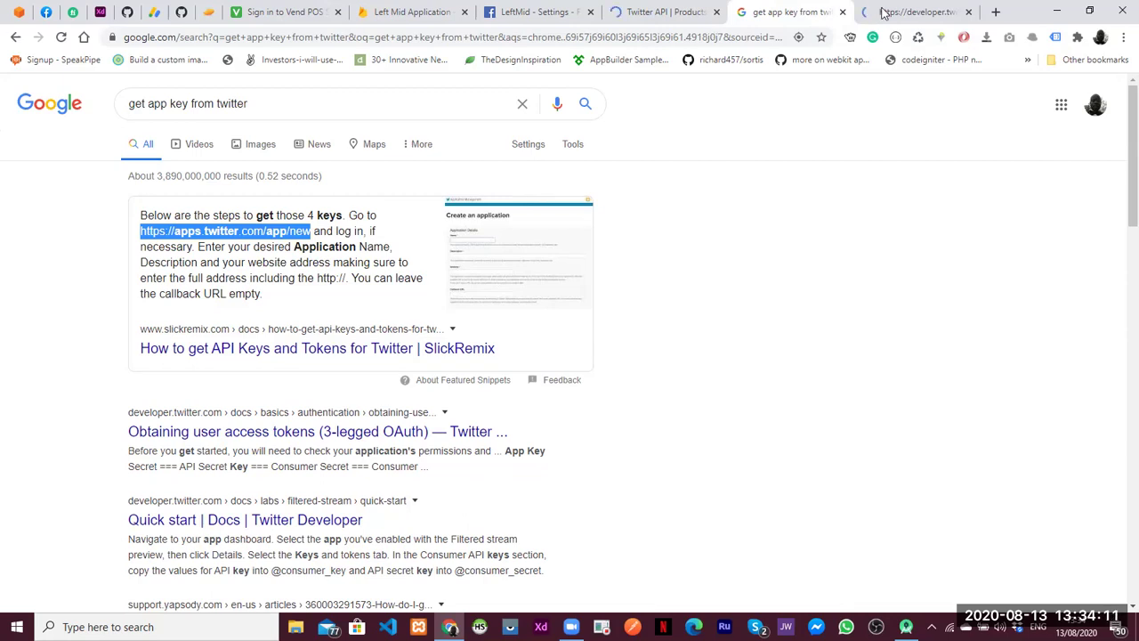
click(917, 13)
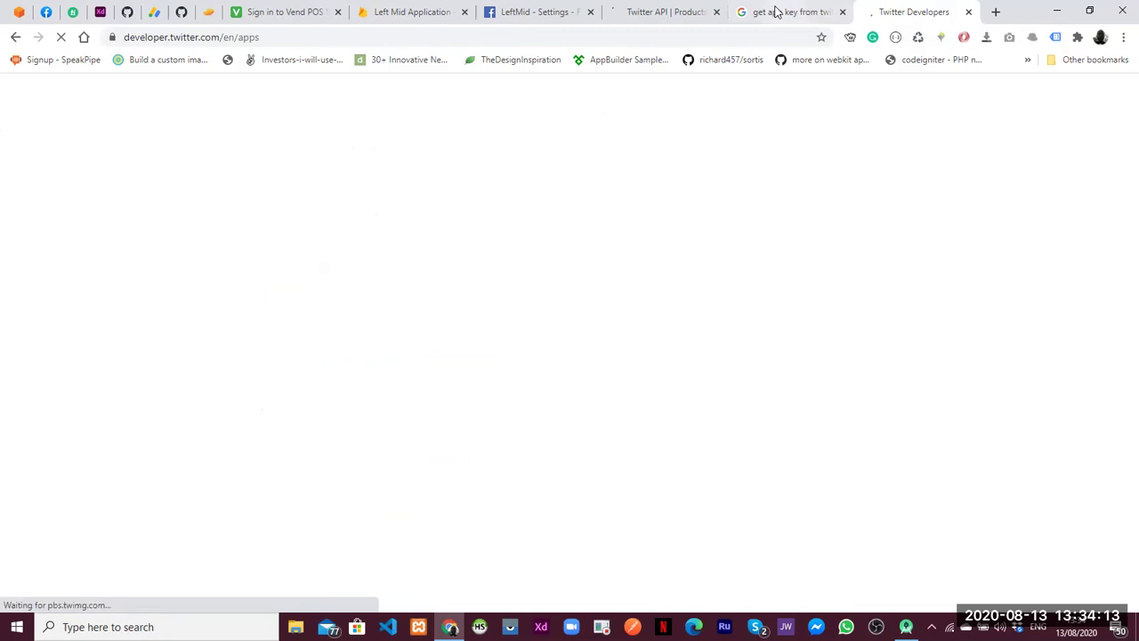
click(660, 13)
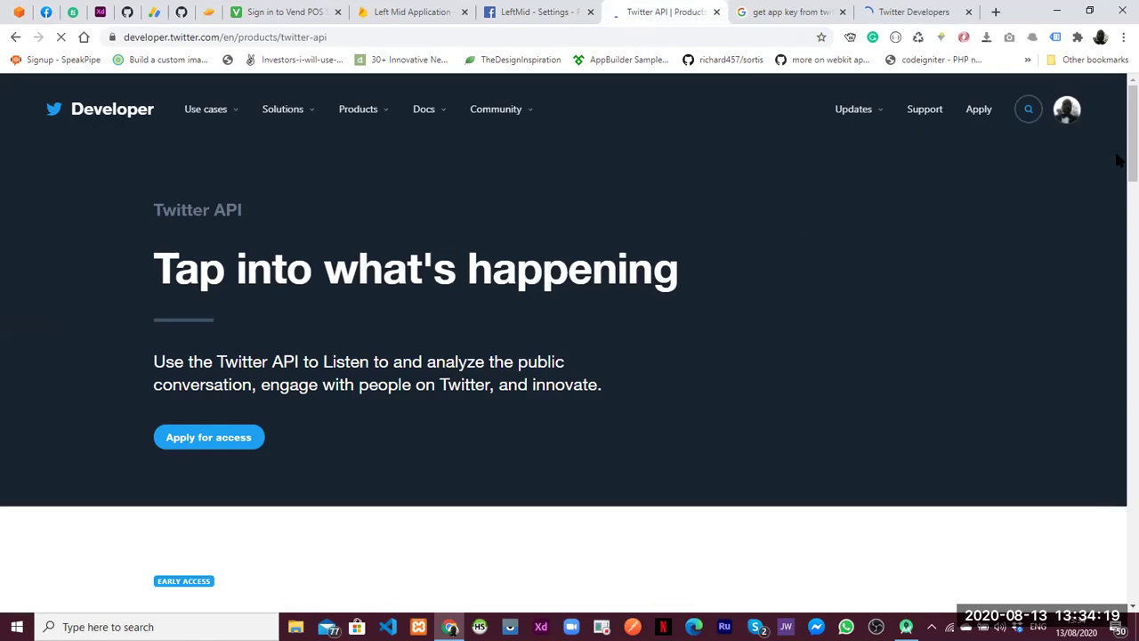
scroll(1117, 234, down, 3)
scroll(1113, 267, down, 4)
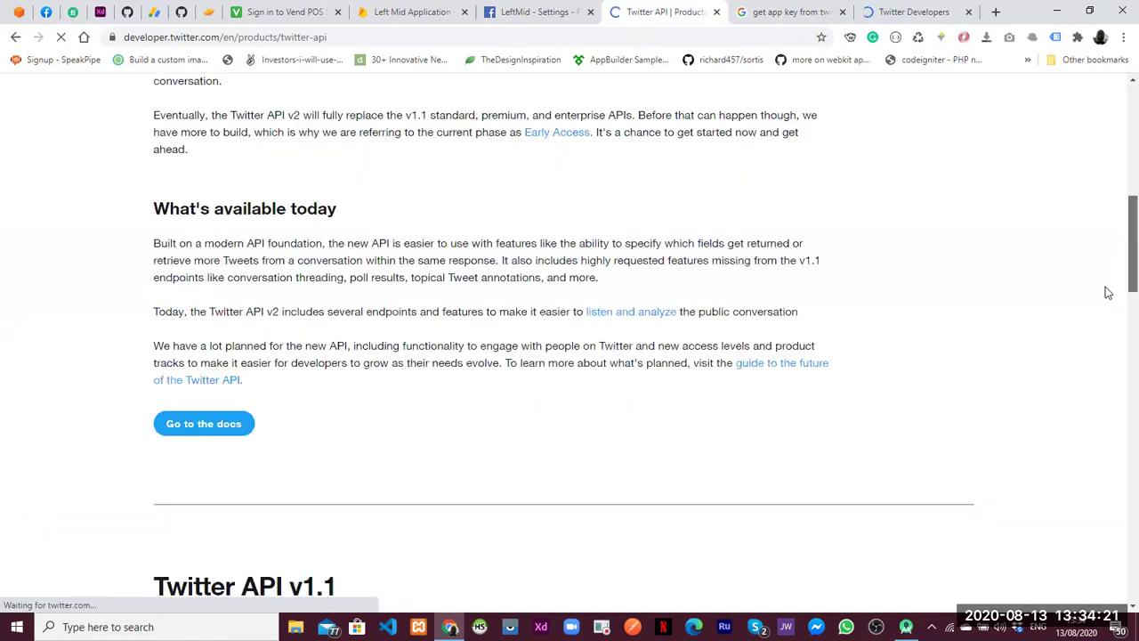
scroll(1109, 258, down, 3)
scroll(1111, 178, up, 10)
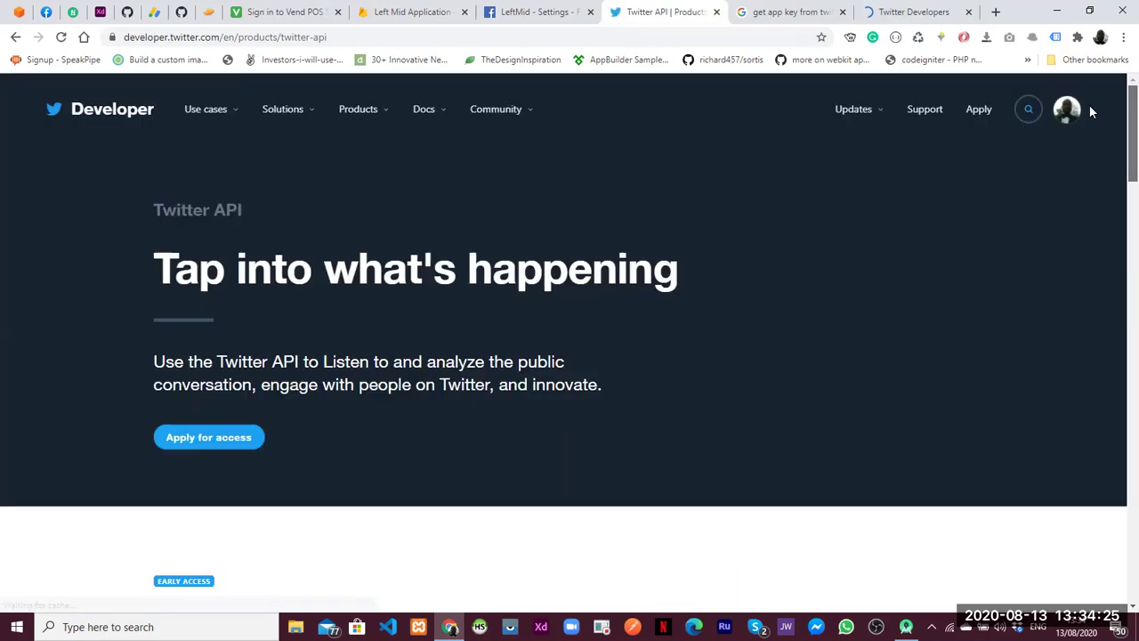
On the Twitter Developers Apps page, choose Create an app, then Apply for a developer account
click(903, 11)
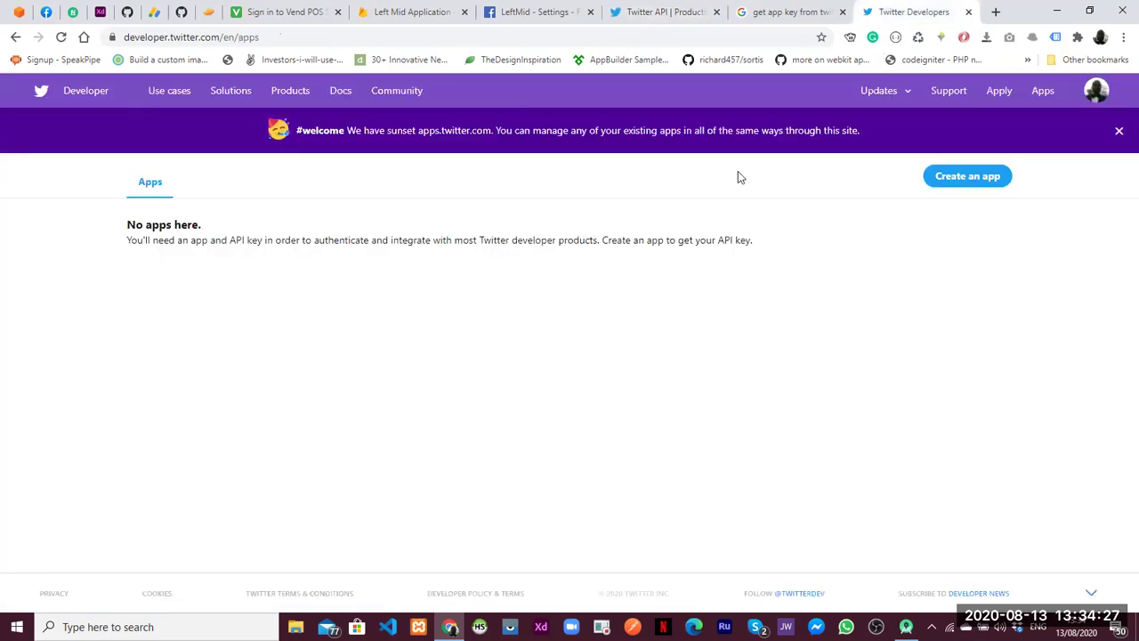
click(952, 183)
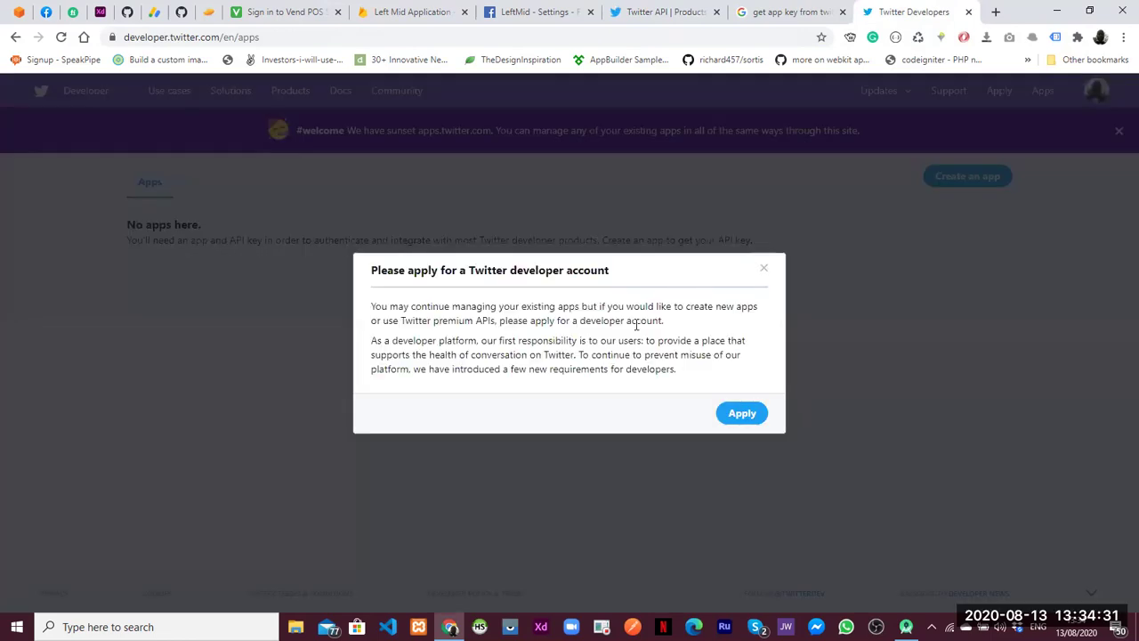
click(734, 418)
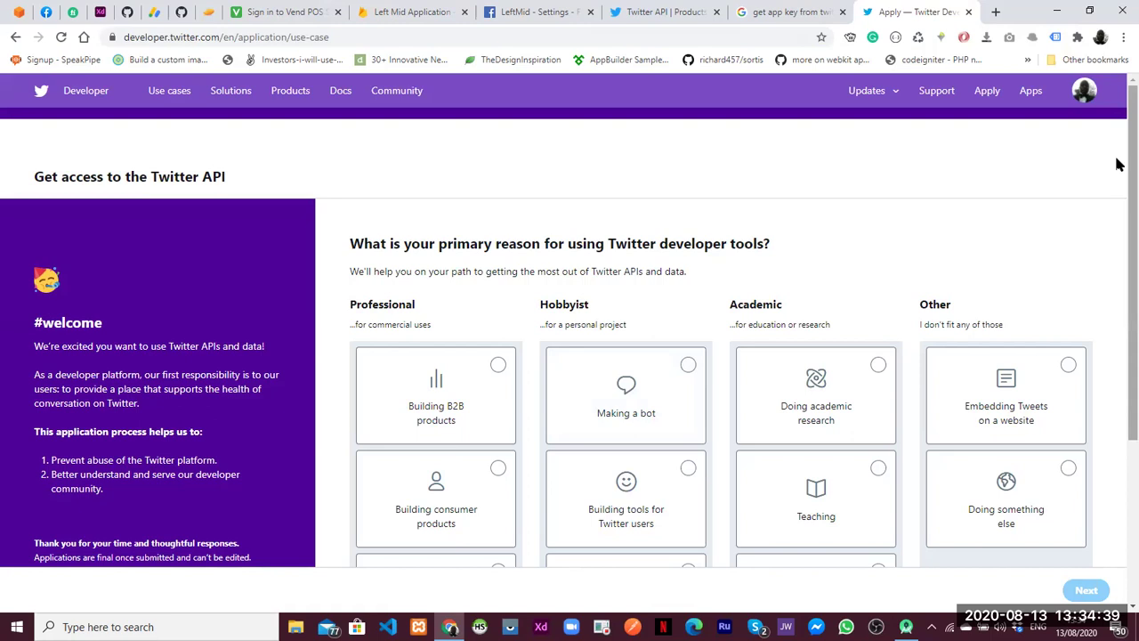
Pick 'Doing something else' under Other as the usage reason and continue with Next
scroll(1119, 220, down, 1)
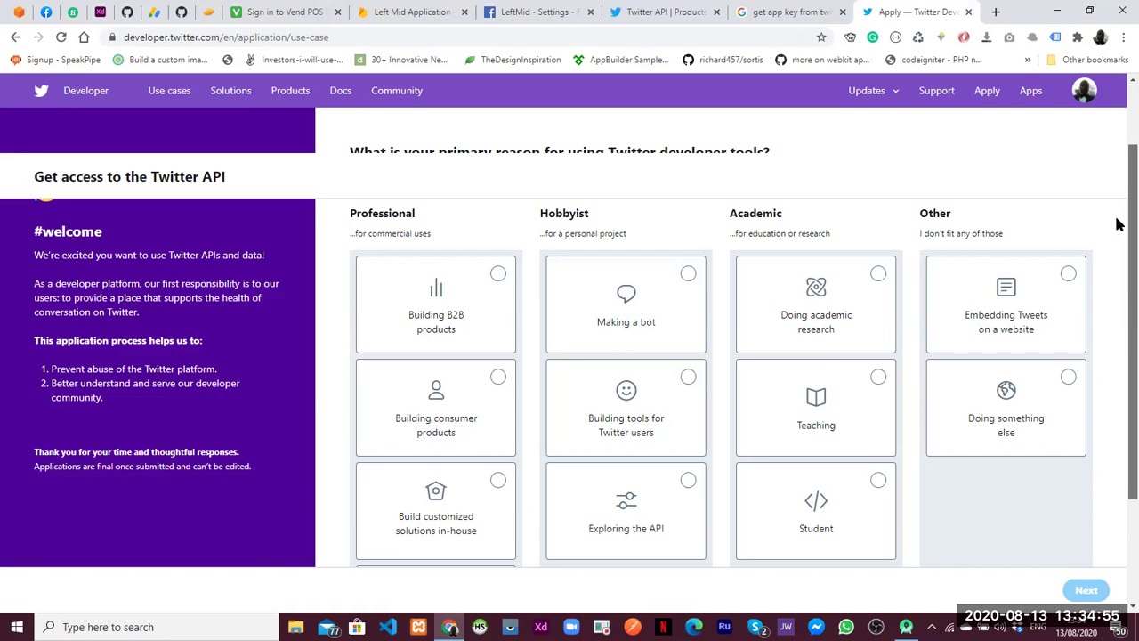
scroll(1118, 235, down, 1)
scroll(1119, 281, down, 1)
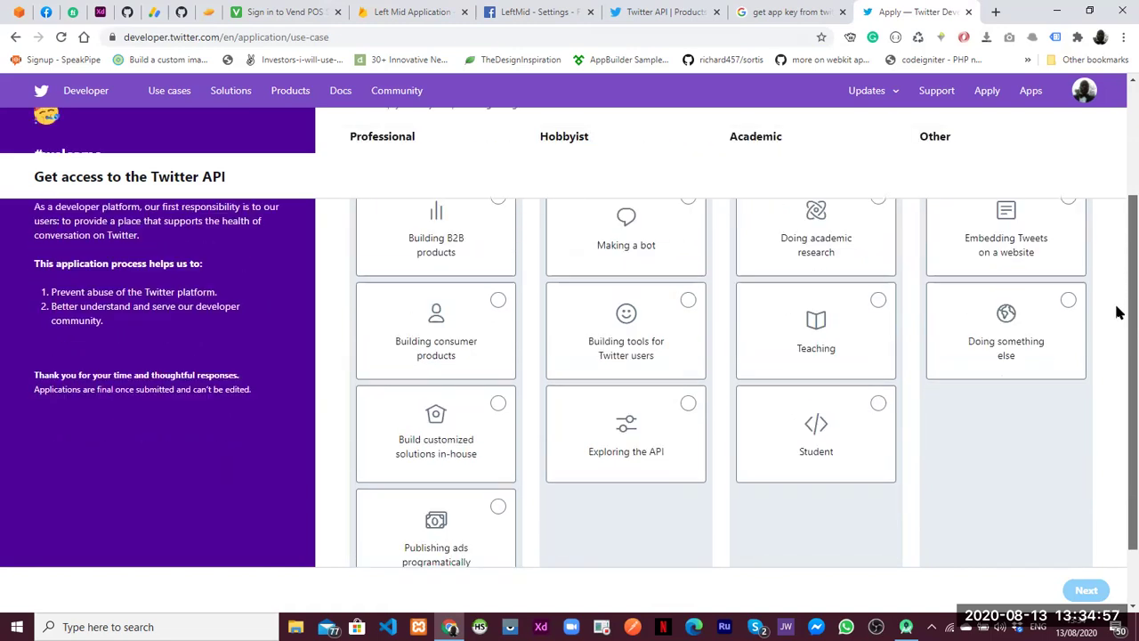
scroll(1118, 316, down, 1)
scroll(1118, 325, up, 1)
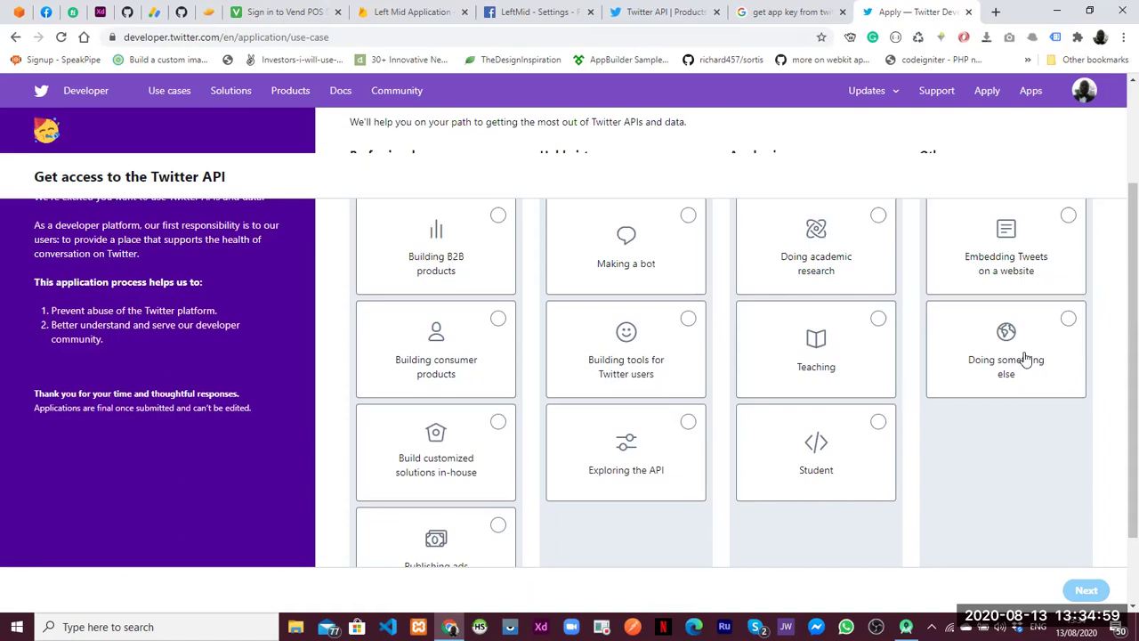
click(1023, 348)
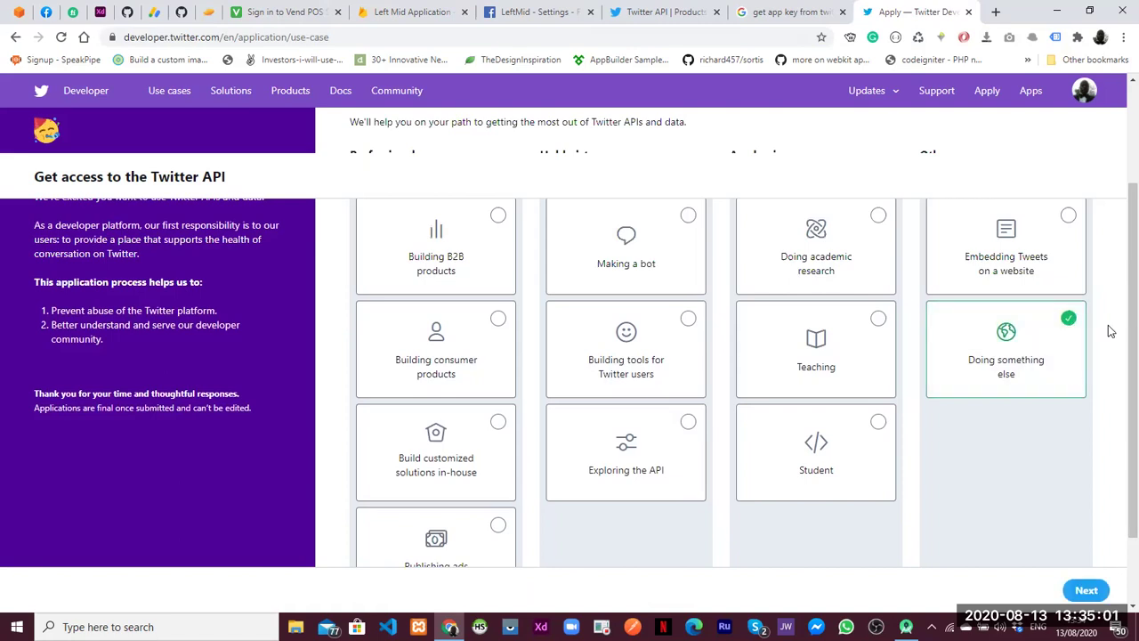
scroll(1118, 267, up, 1)
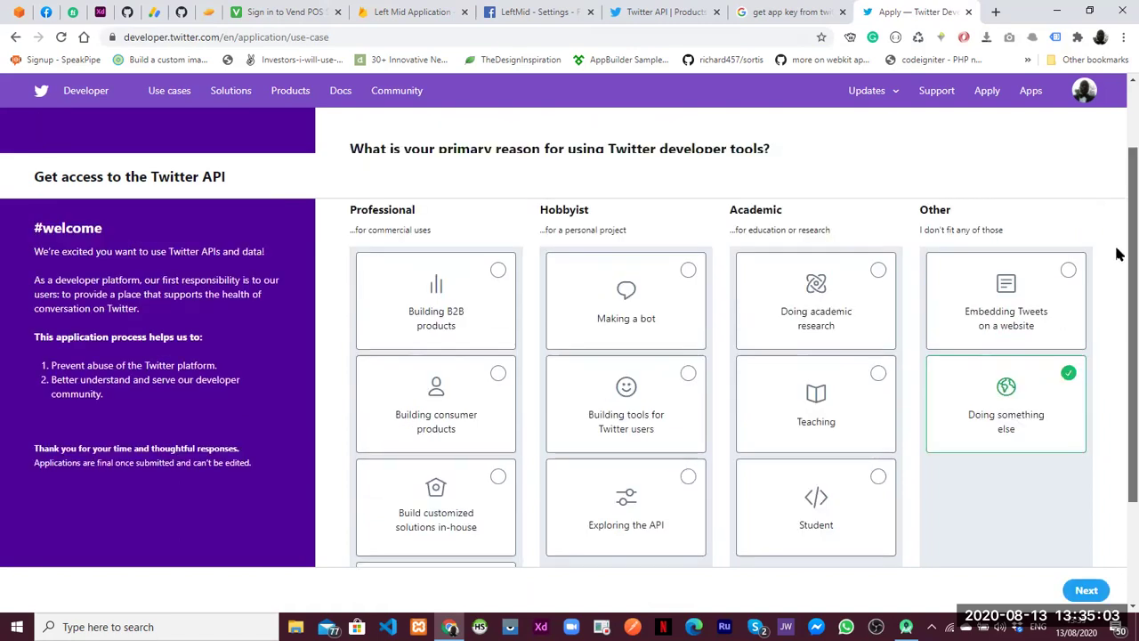
scroll(1119, 169, up, 1)
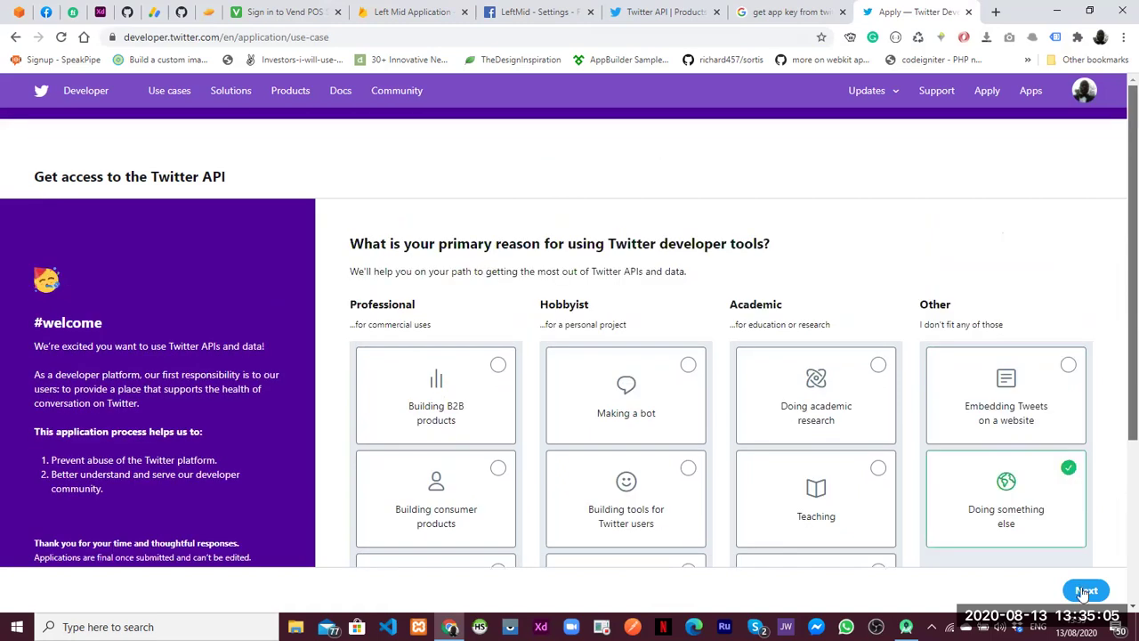
scroll(1080, 592, down, 3)
click(1084, 590)
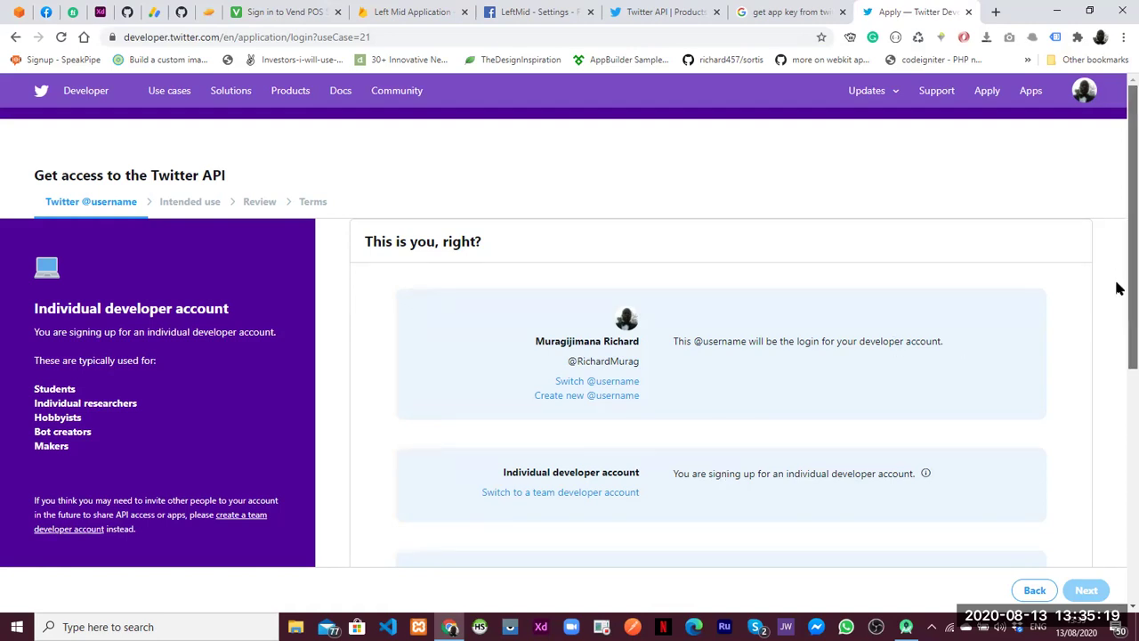
Set the country of residence to Rwanda in the country dropdown
scroll(1092, 534, down, 2)
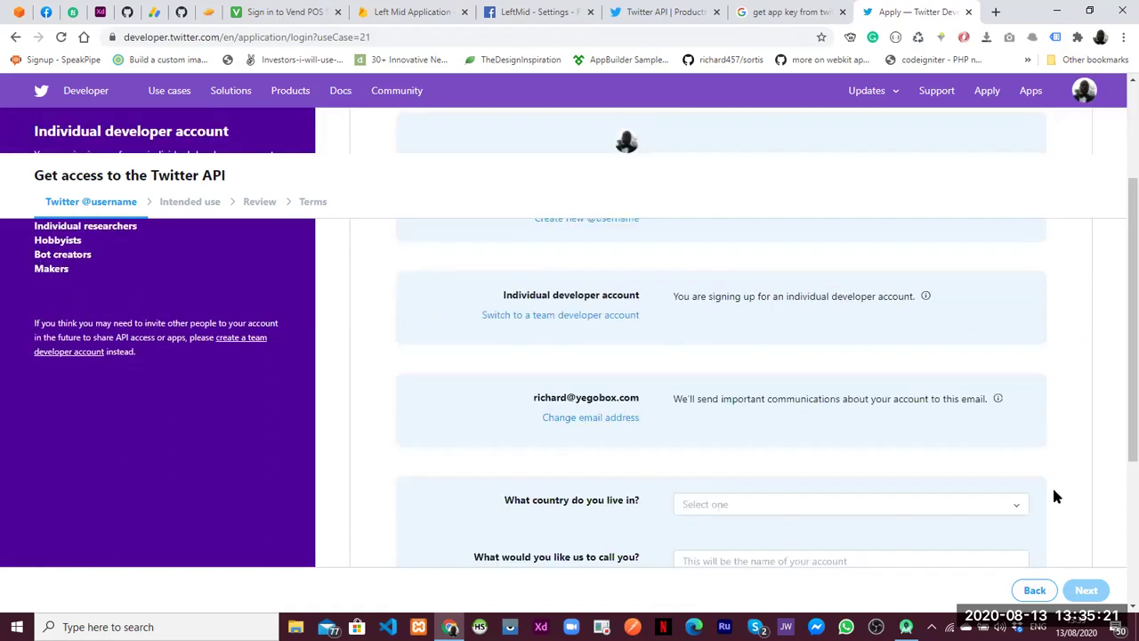
scroll(1119, 437, down, 2)
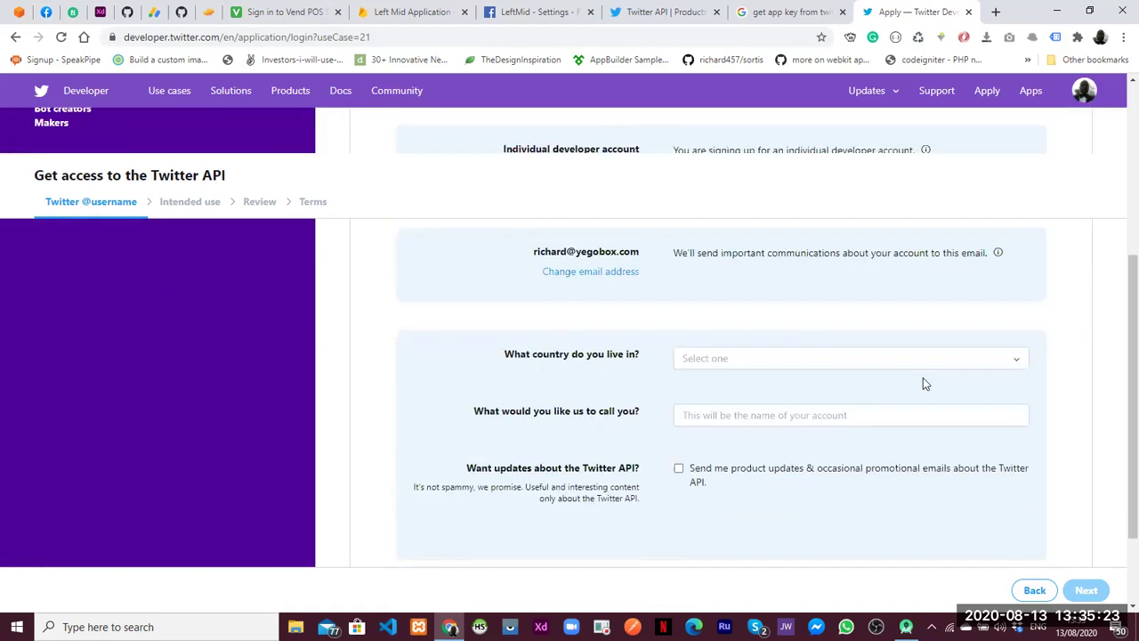
click(743, 360)
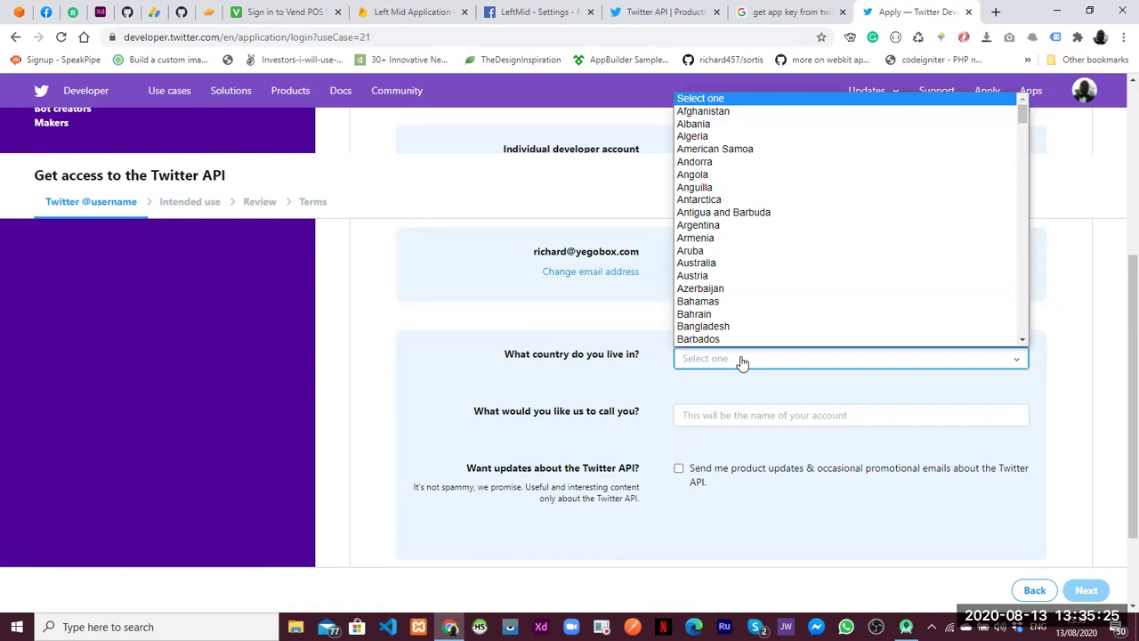
text(ro)
key(Down)
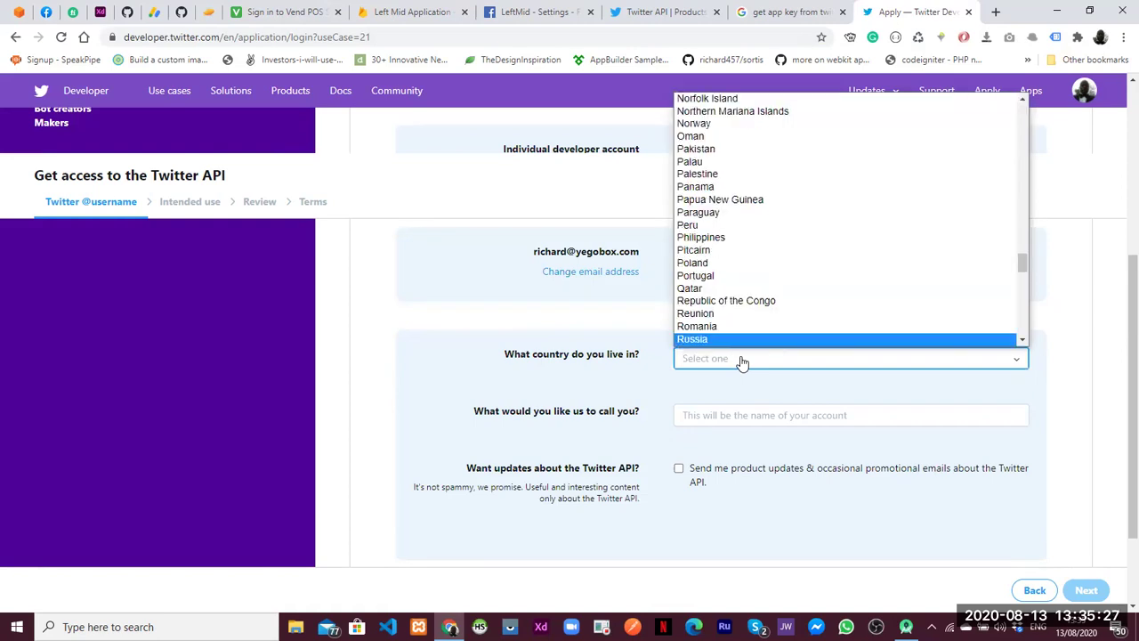
key(Down)
key(Return)
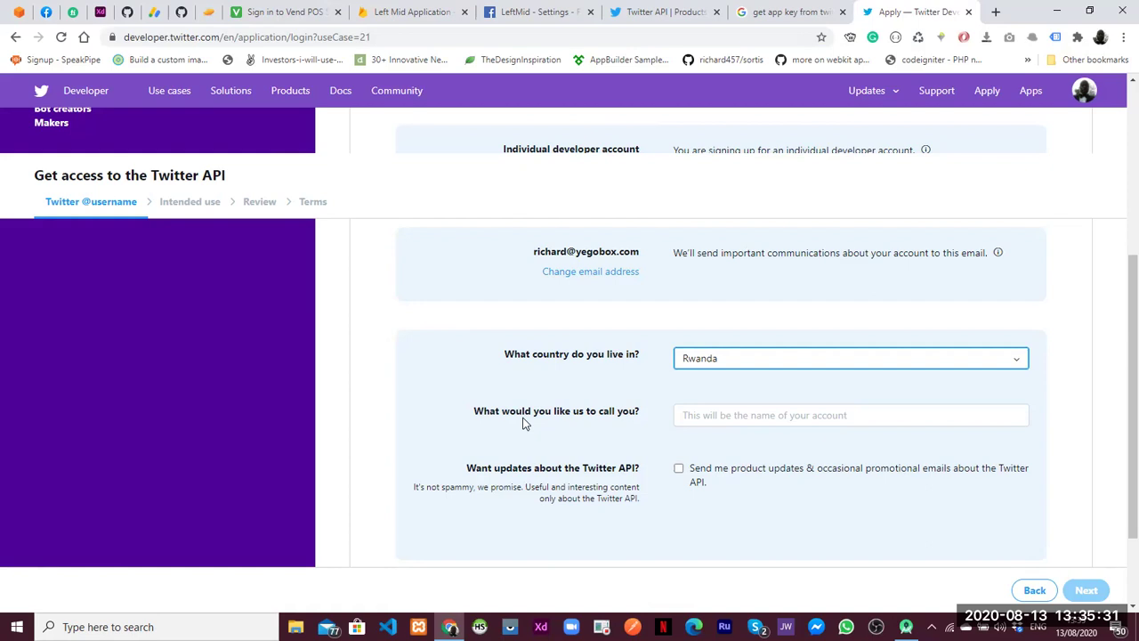
Name the account 'yegobox', opt in to Twitter API update emails, and continue to Intended use
click(703, 419)
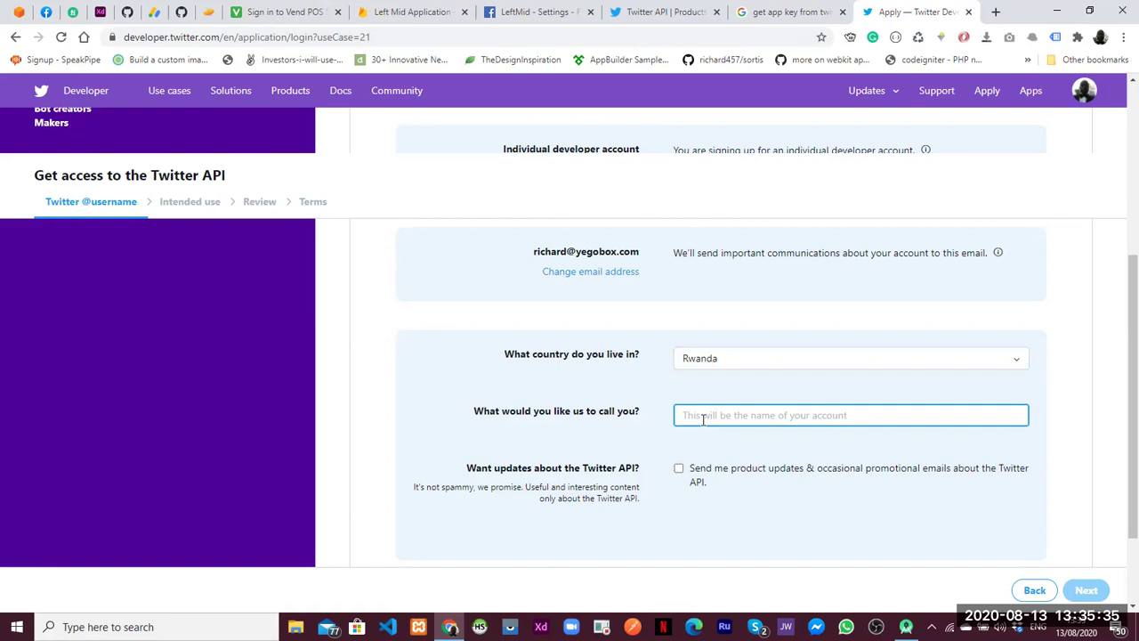
text(yegobox)
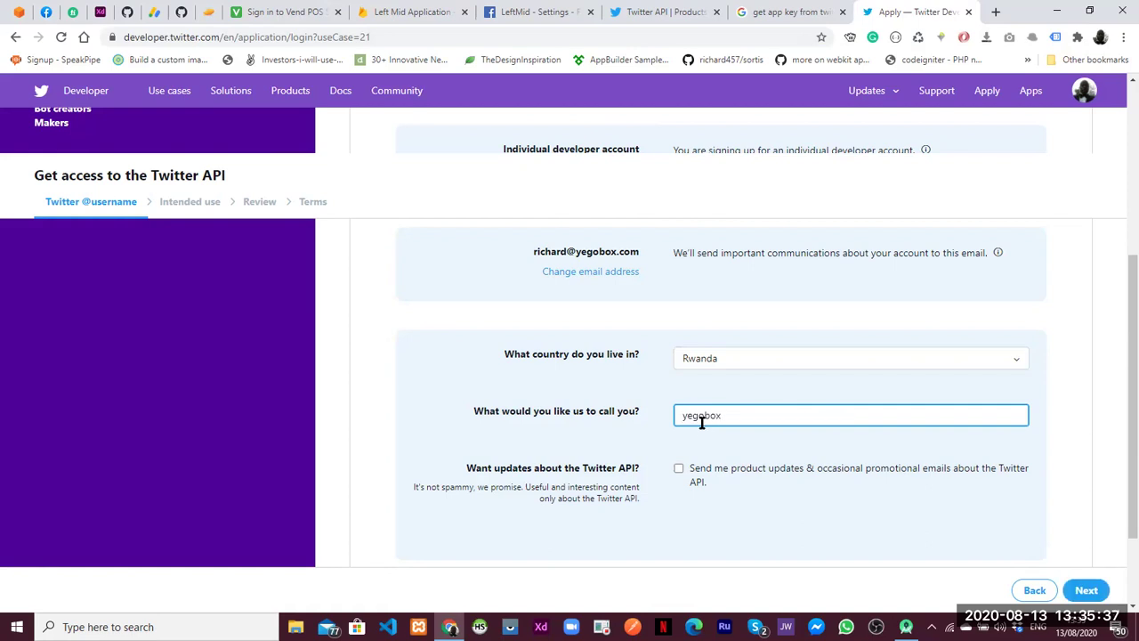
click(679, 468)
click(1084, 592)
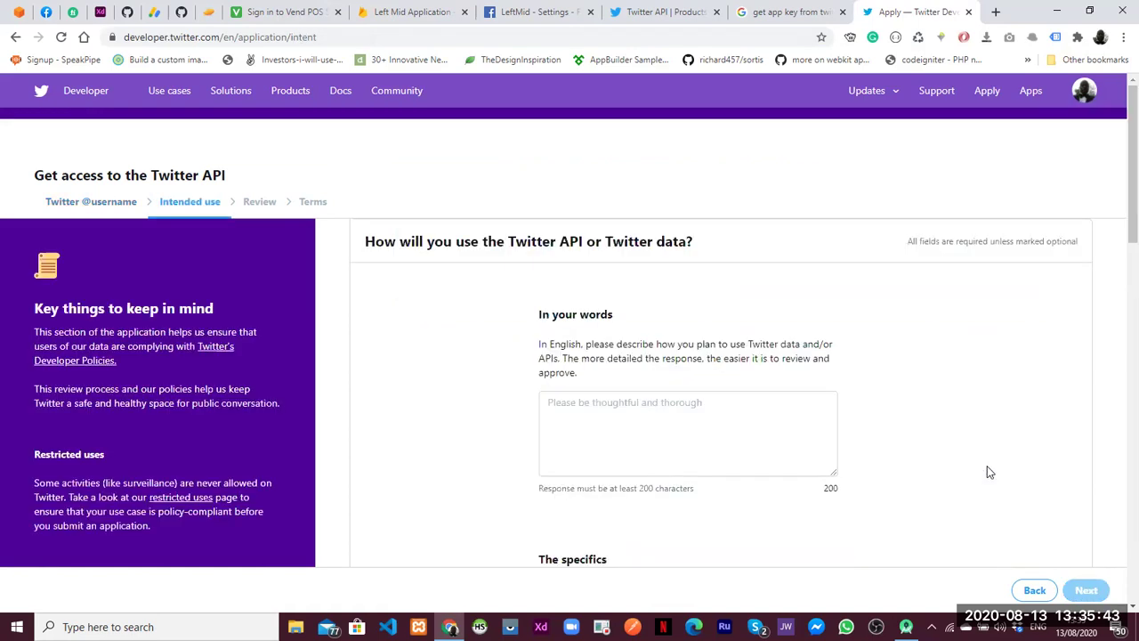
Write that you plan to develop login-with-Twitter solutions and interact with the Twitter API
click(635, 408)
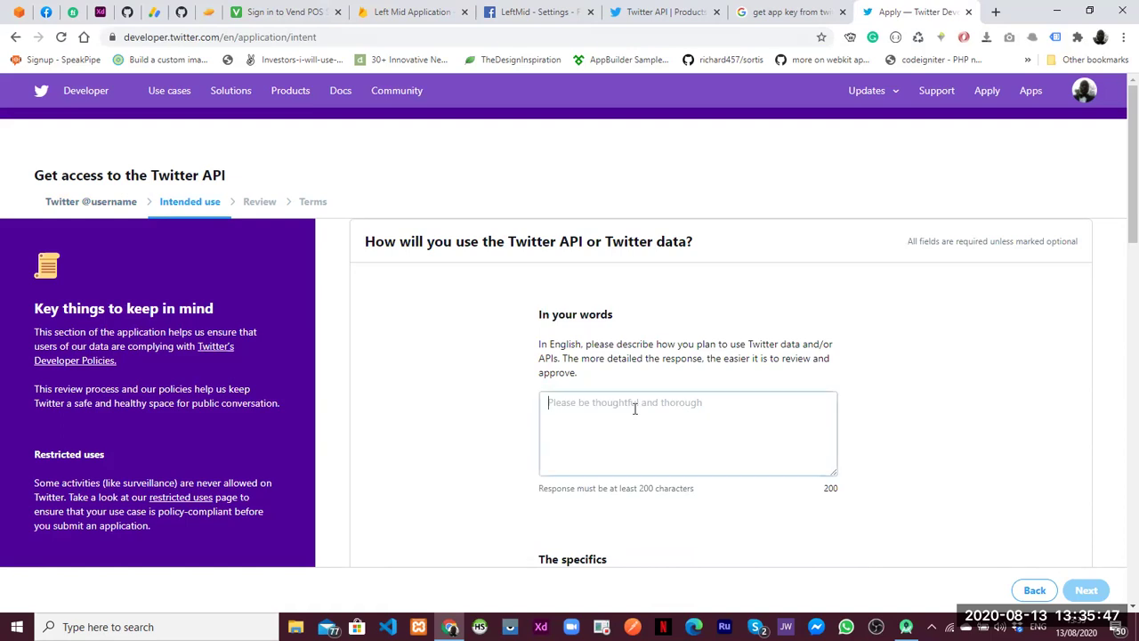
text(I am p)
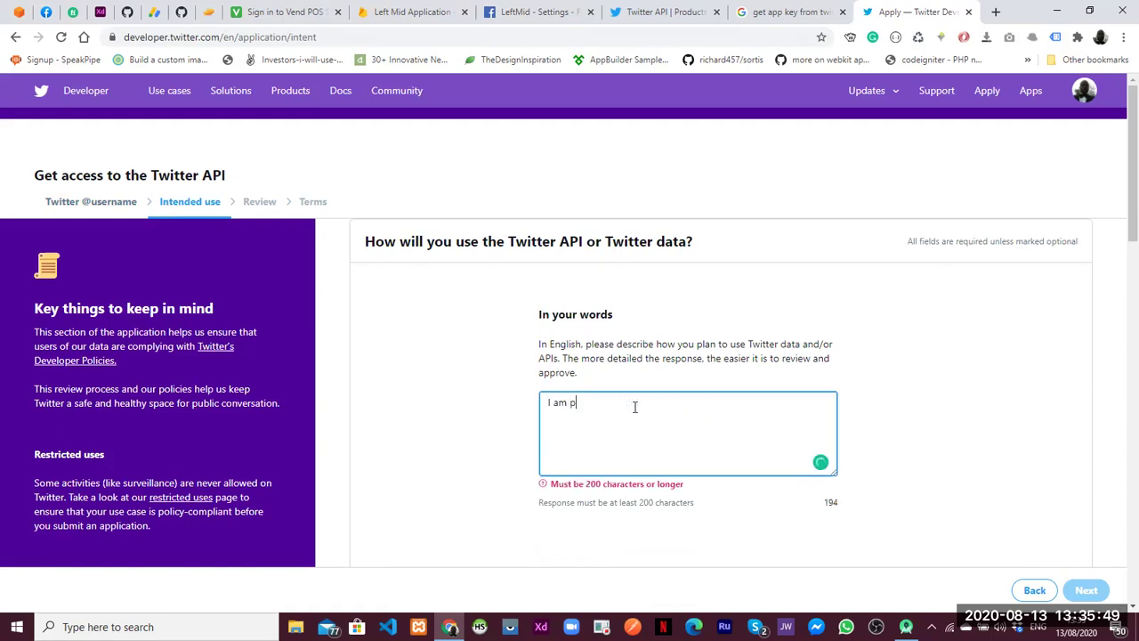
text(lanning to use twitter for developing so)
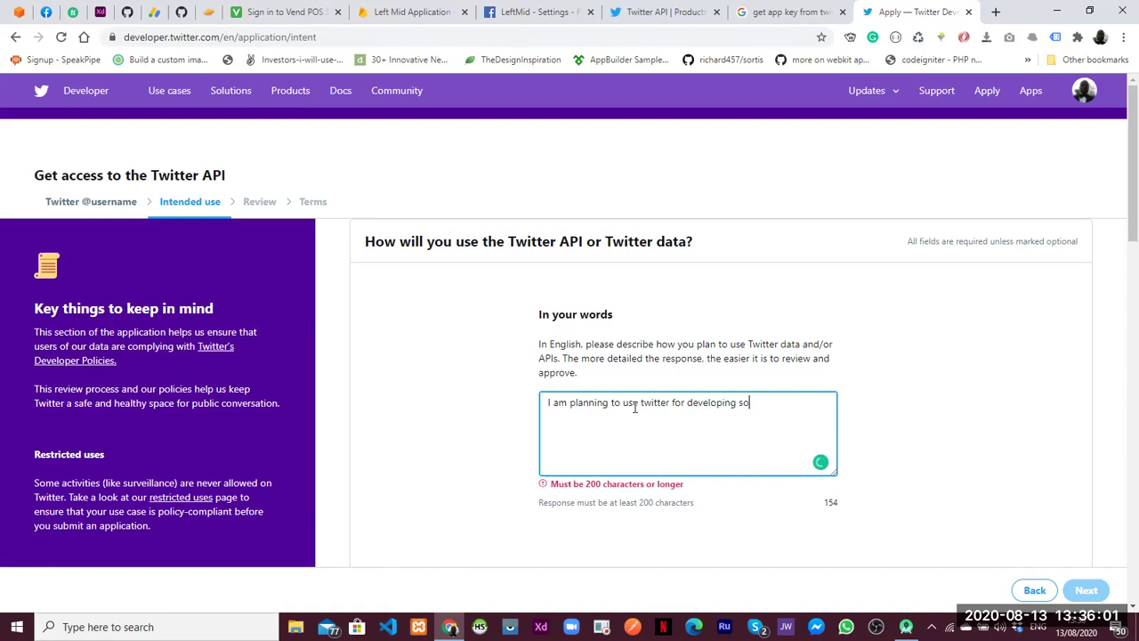
text(lutions for login with twitter and interact)
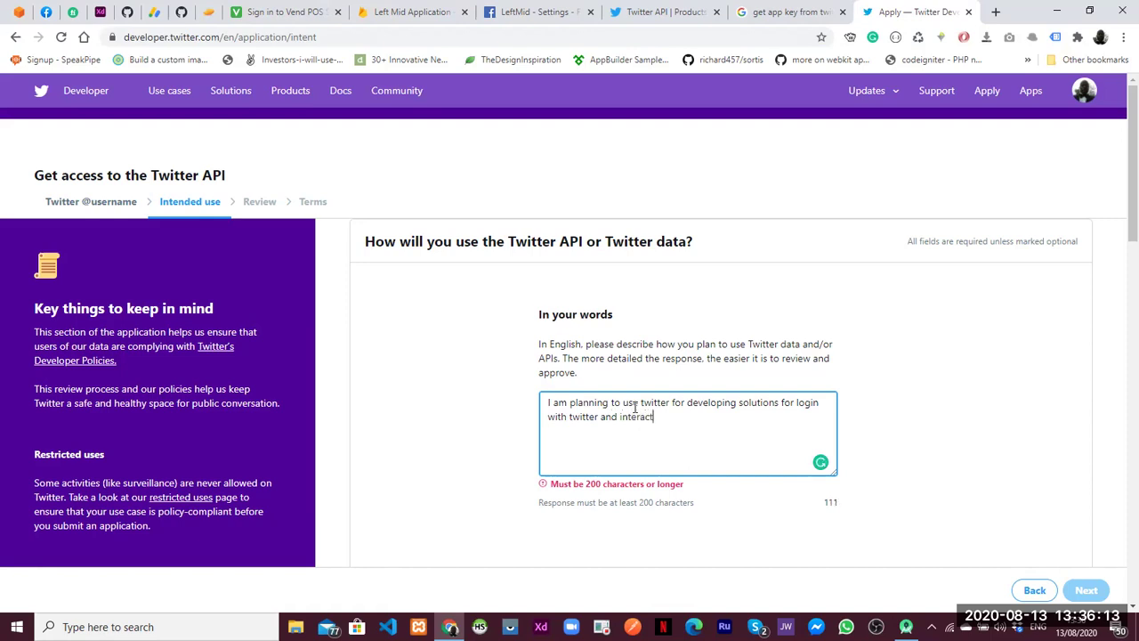
text(ing with twitter API.)
drag(1118, 213, 1120, 291)
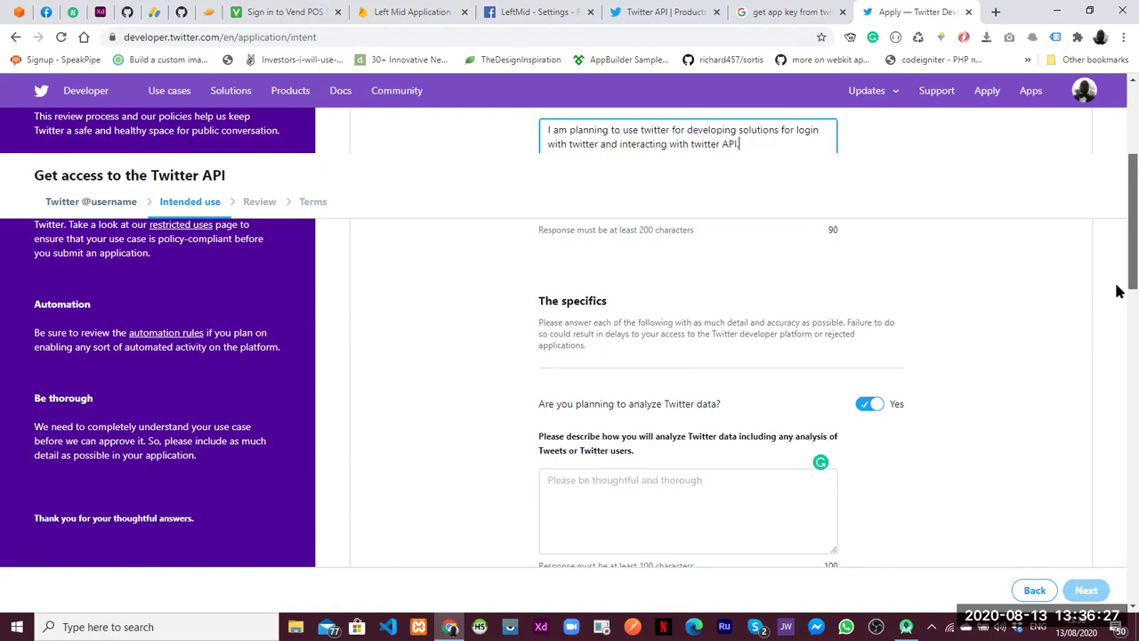
Answer No to analysing Twitter data and to using Tweet, Retweet and DM features
scroll(1116, 296, down, 3)
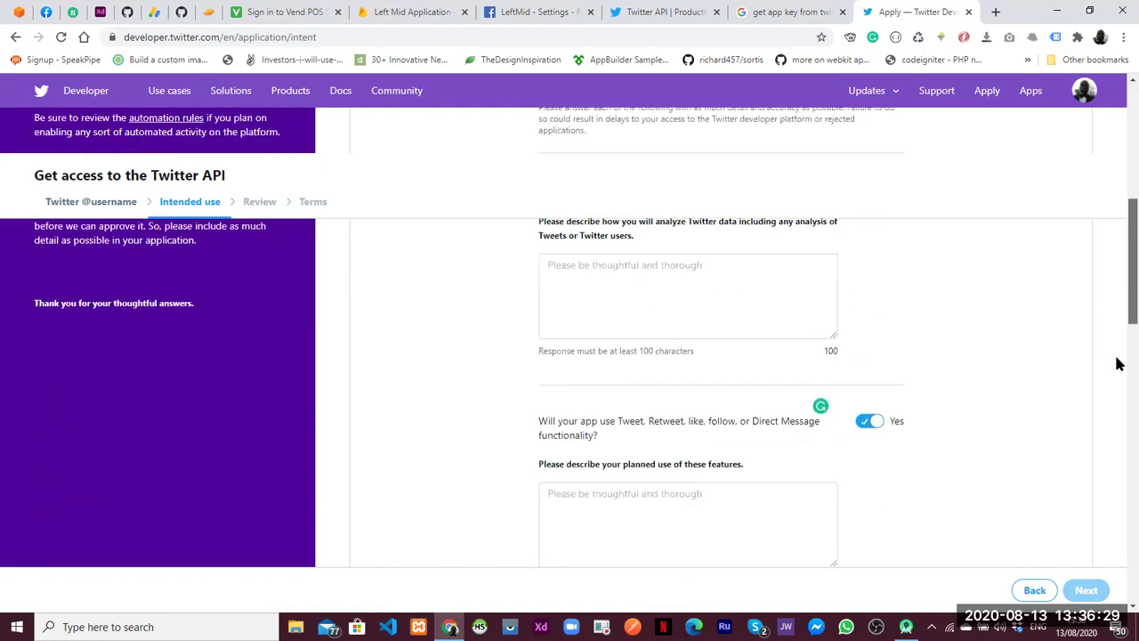
scroll(1112, 392, down, 6)
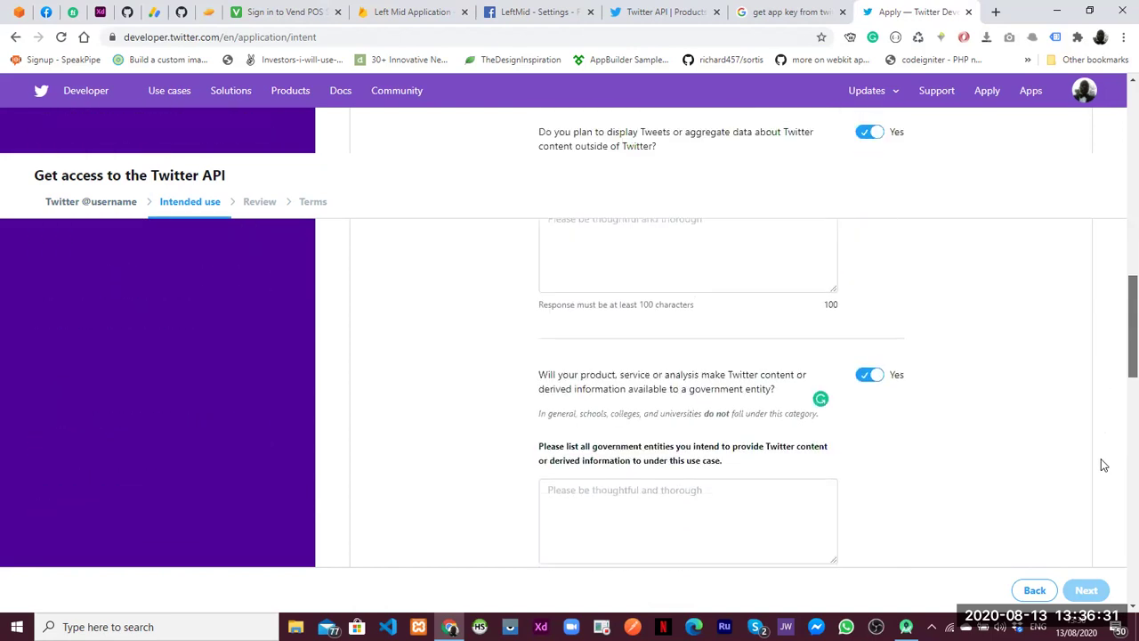
scroll(1096, 512, down, 3)
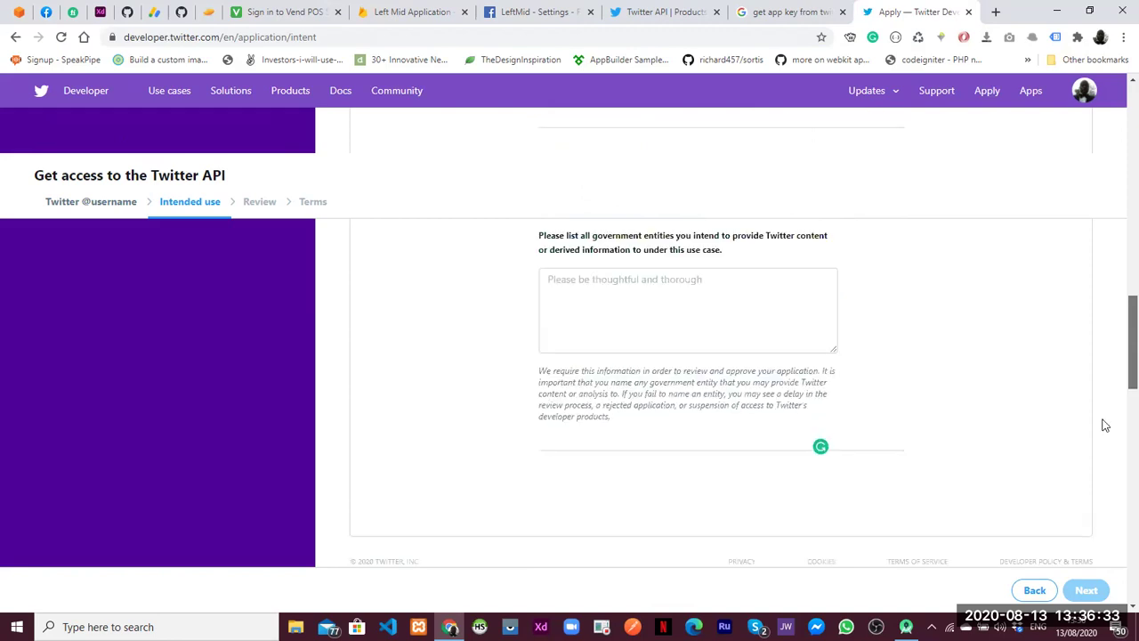
scroll(1102, 392, up, 5)
scroll(1098, 356, up, 3)
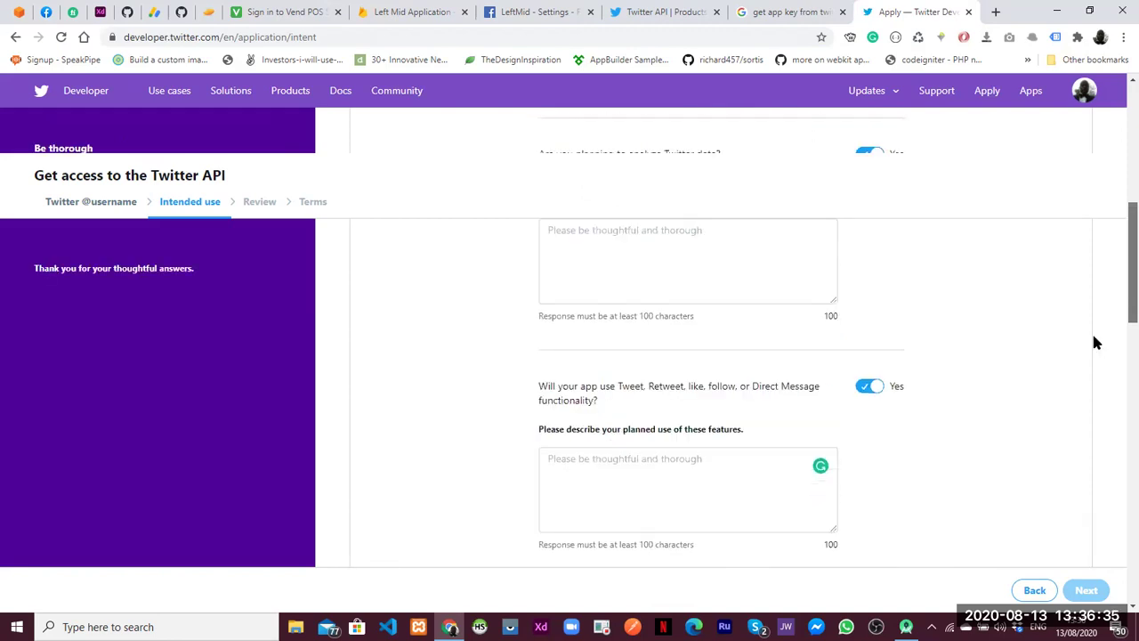
click(627, 381)
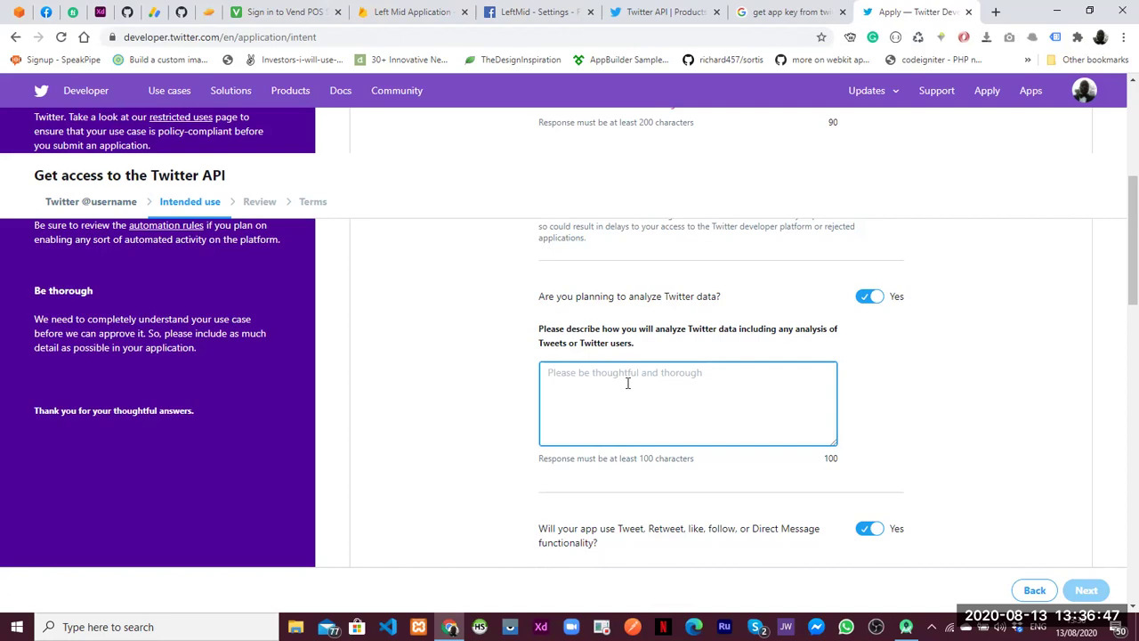
click(877, 299)
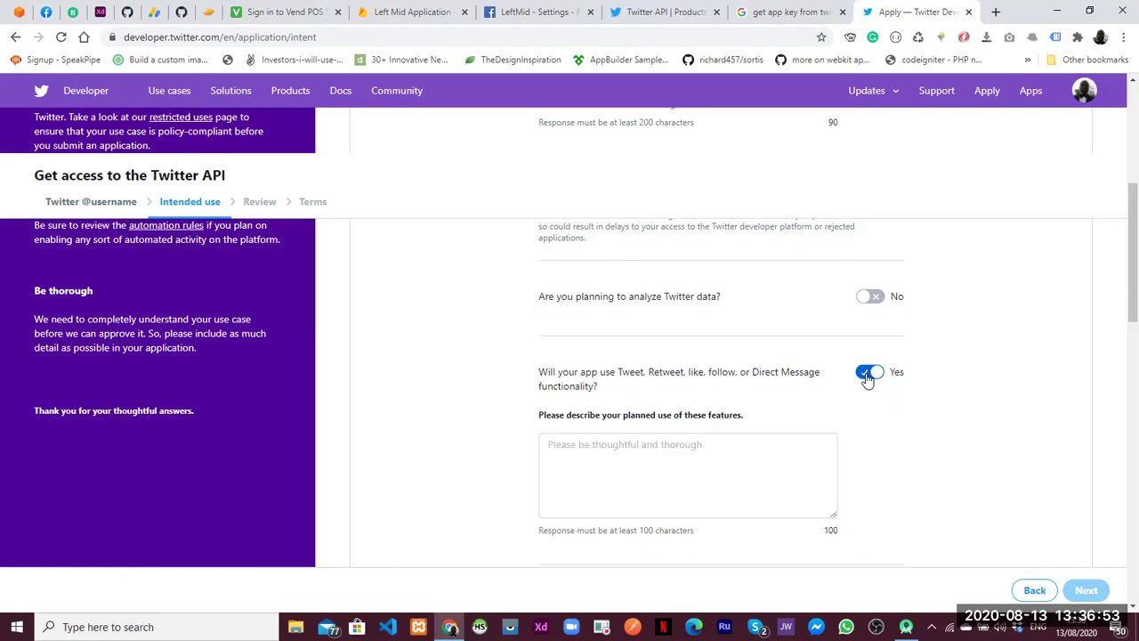
click(868, 375)
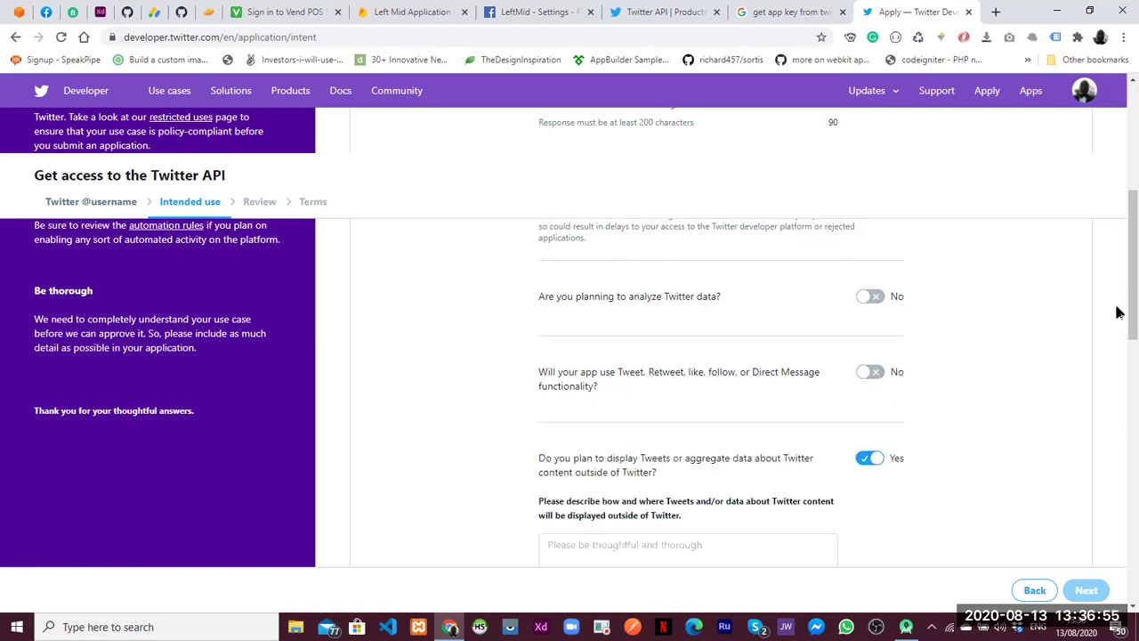
Answer No to displaying Tweets outside Twitter and to sharing with government entities
scroll(950, 348, down, 2)
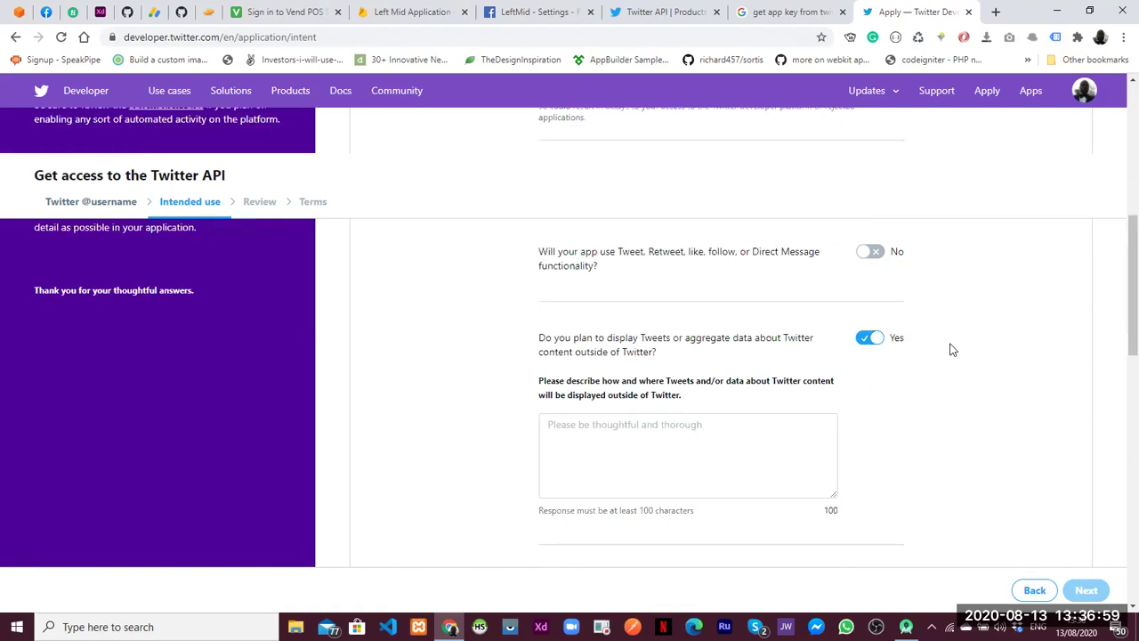
click(872, 342)
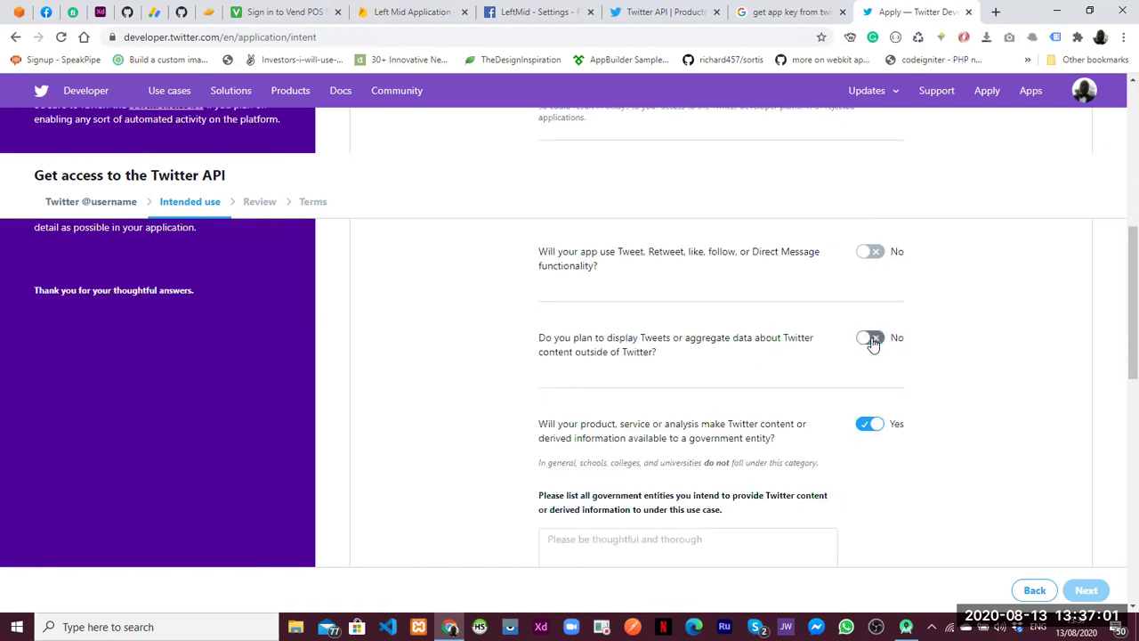
scroll(1119, 345, down, 1)
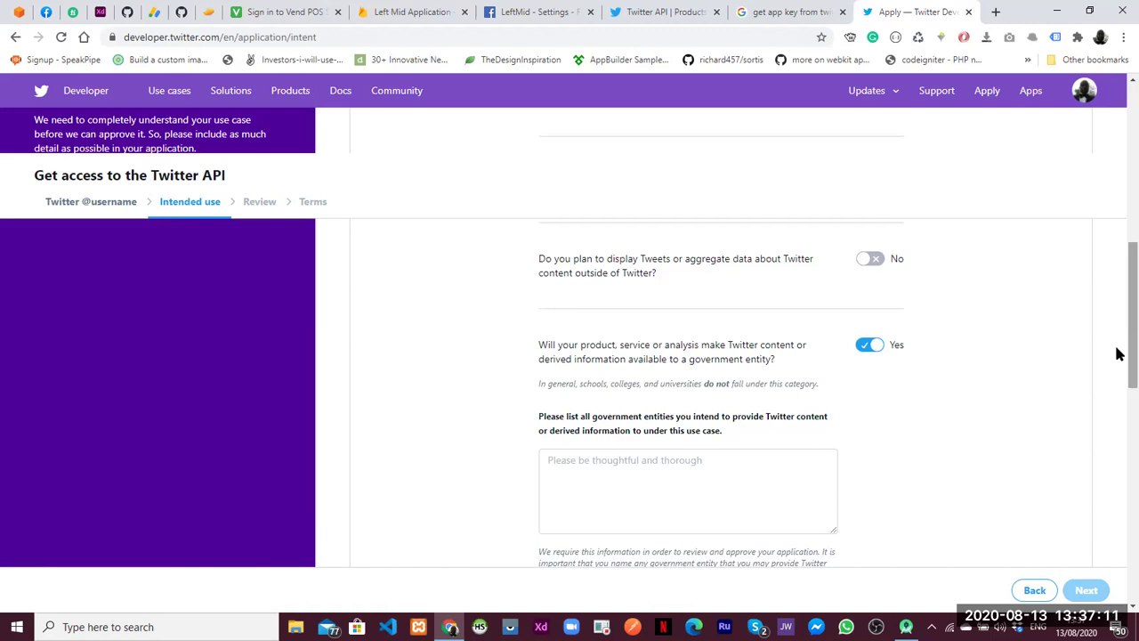
click(879, 355)
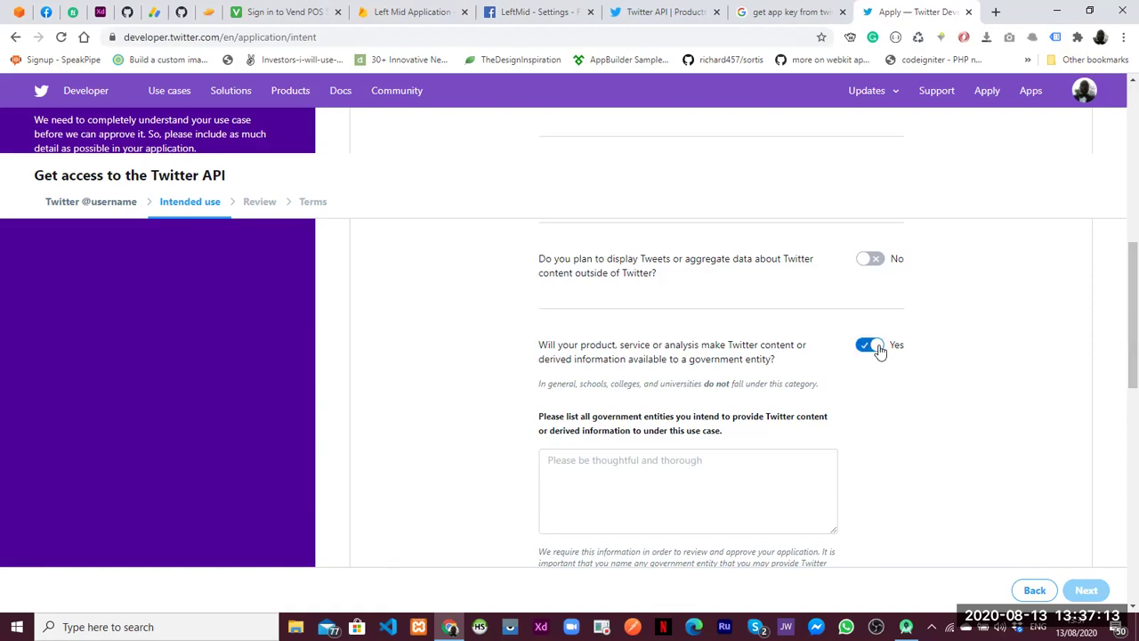
scroll(1119, 296, up, 5)
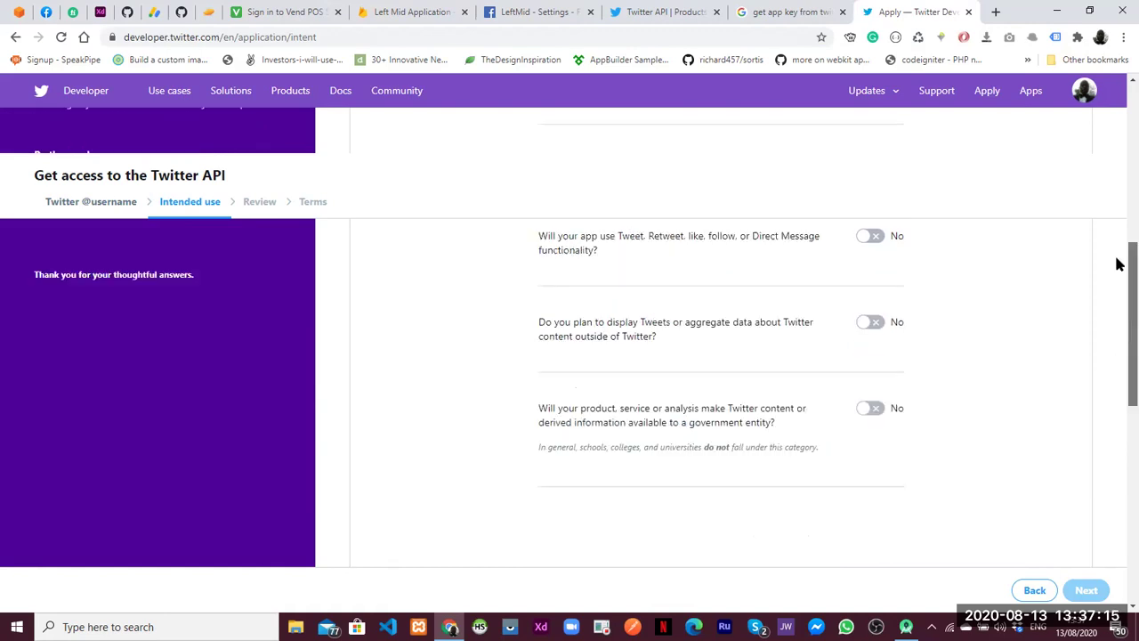
scroll(1118, 222, up, 1)
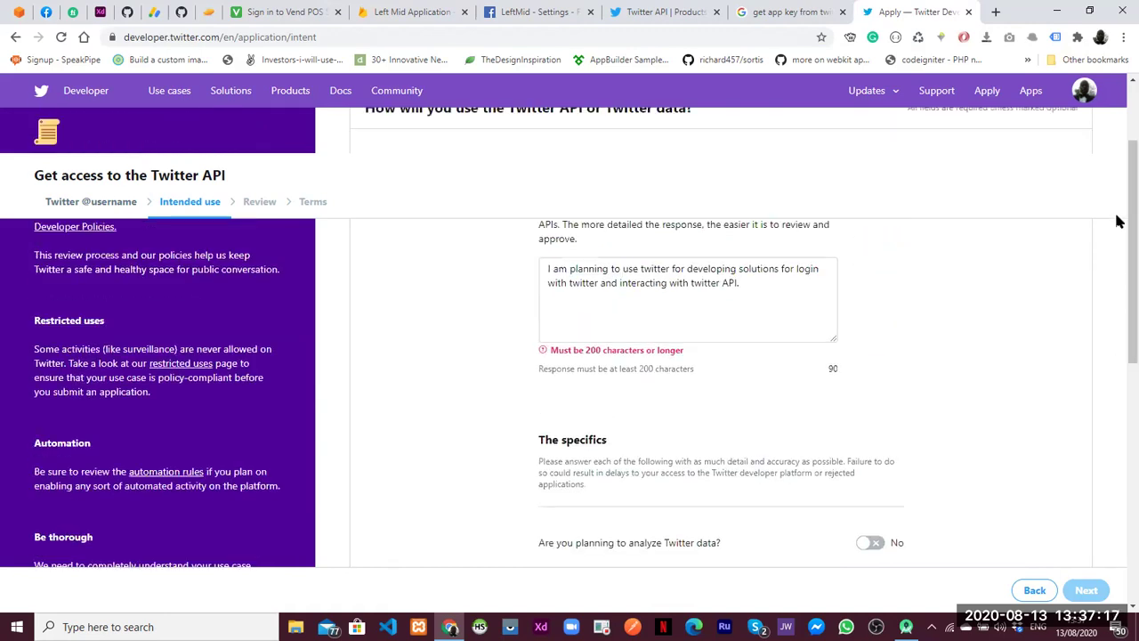
Extend the description: allowing the application to log in with Twitter credentials on mobile devices
click(744, 281)
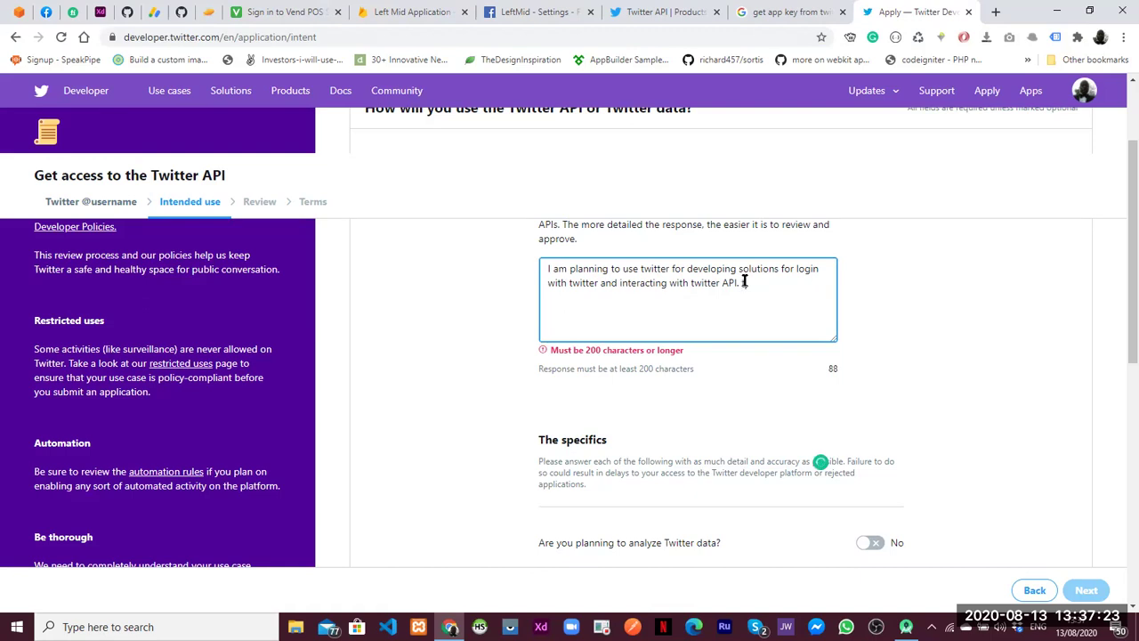
text(These i)
key(BackSpace)
text(can be allowing my application)
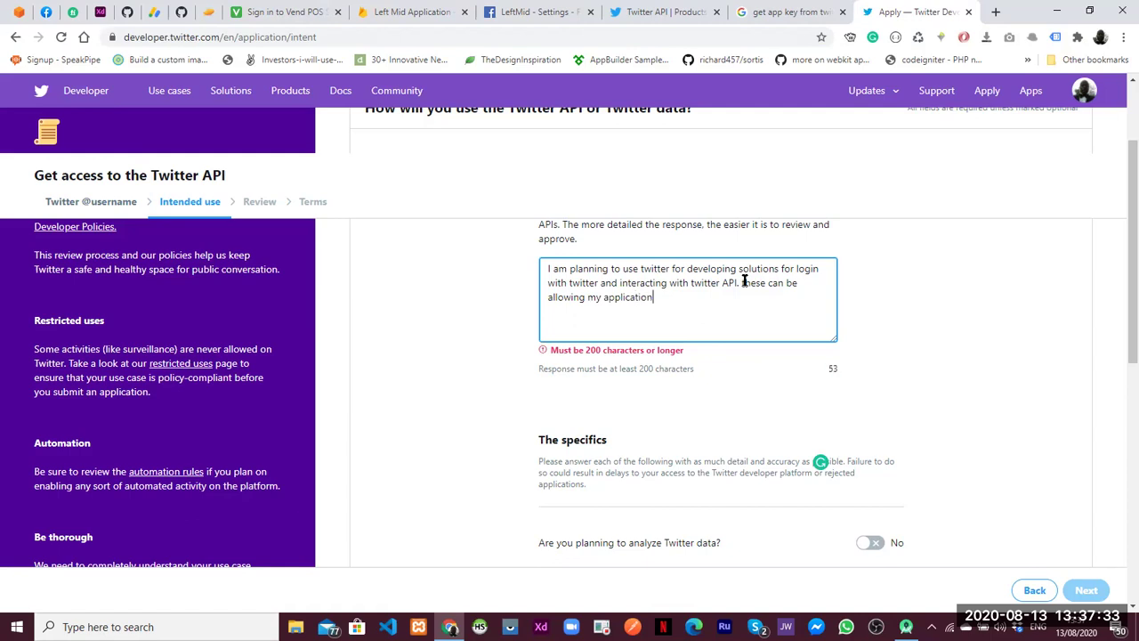
text( to log in using twitter cre)
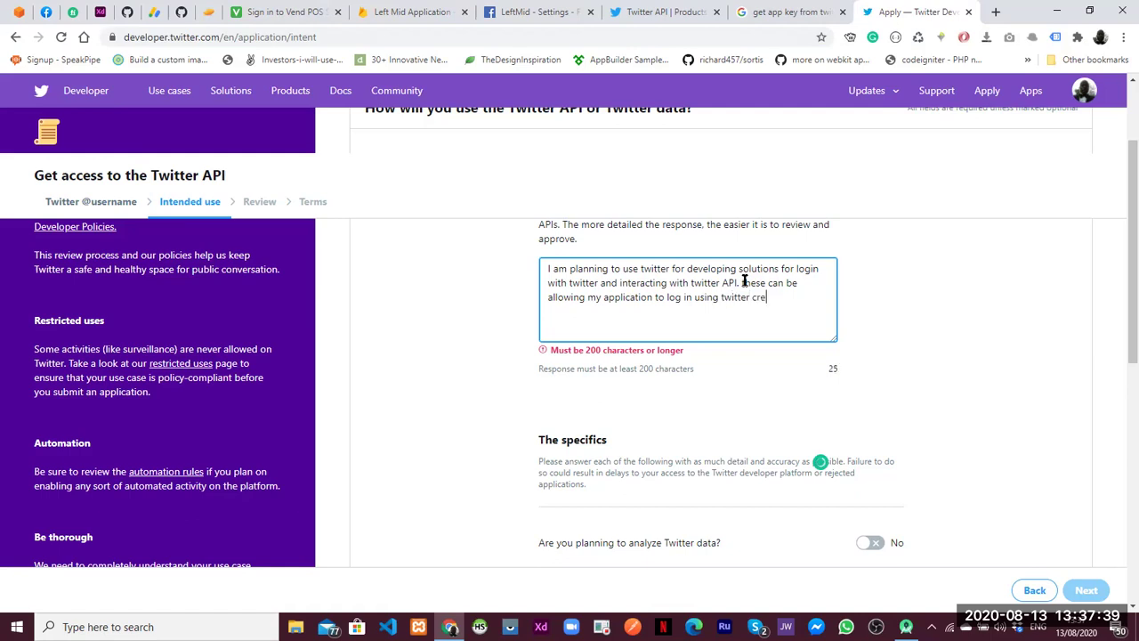
text(dentials on mobile de)
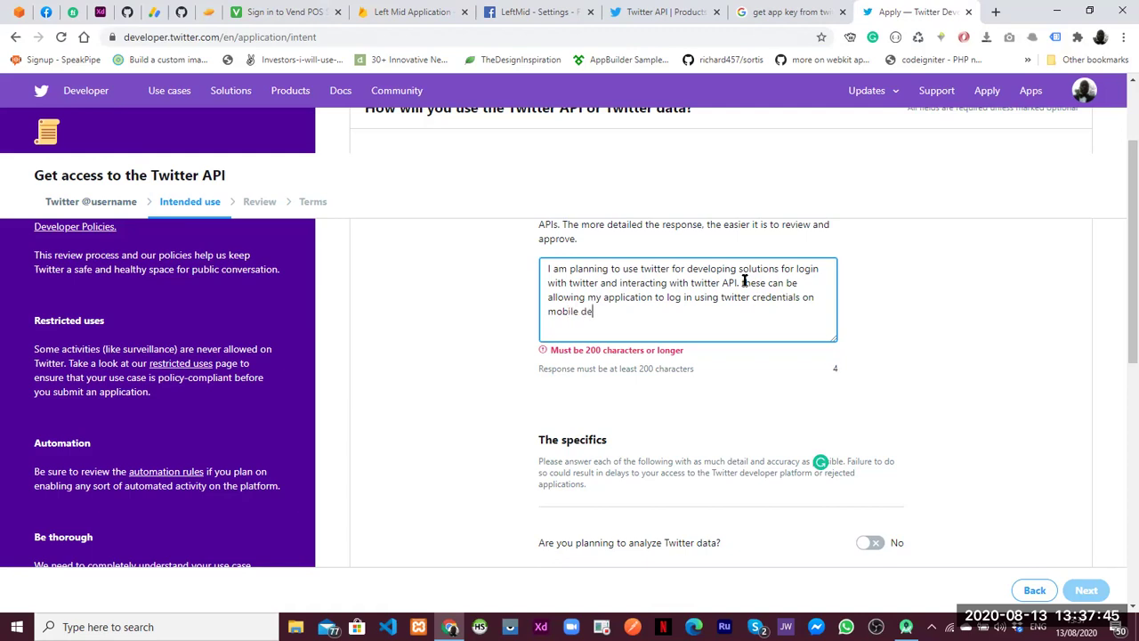
text(ivices.)
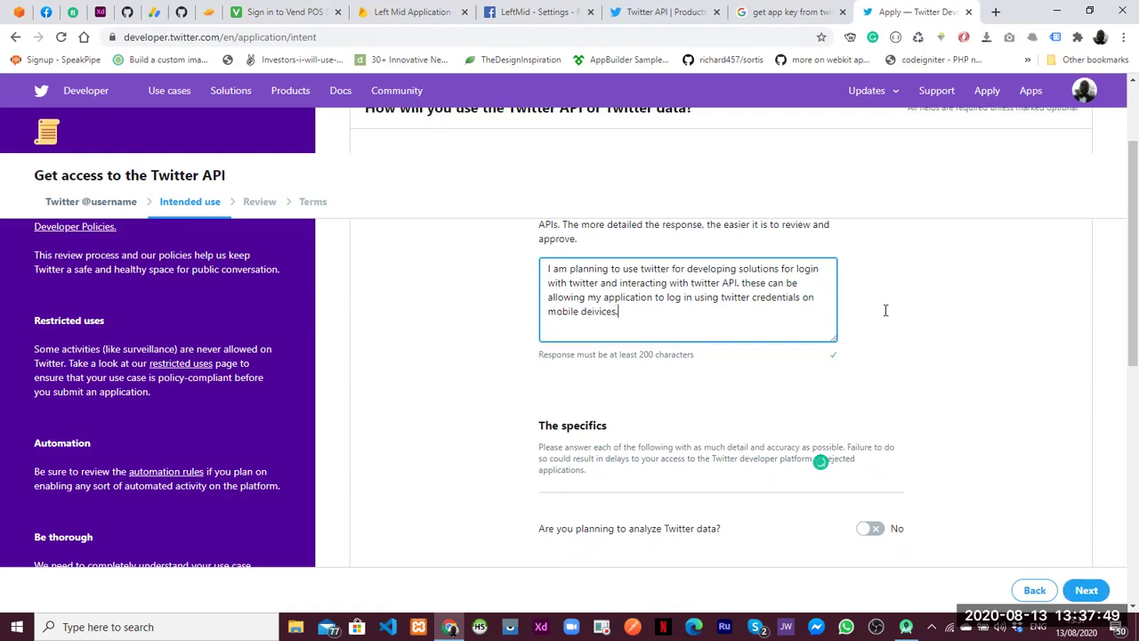
Review the Intended use form and continue to the review step
scroll(1118, 418, down, 3)
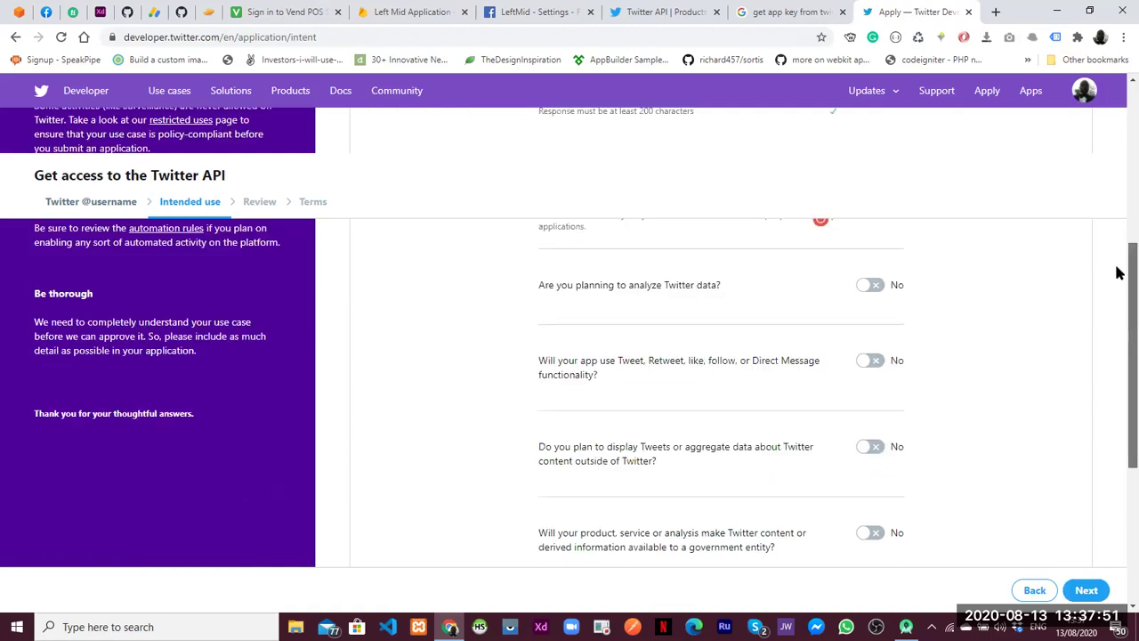
scroll(1119, 267, up, 2)
scroll(1116, 231, up, 2)
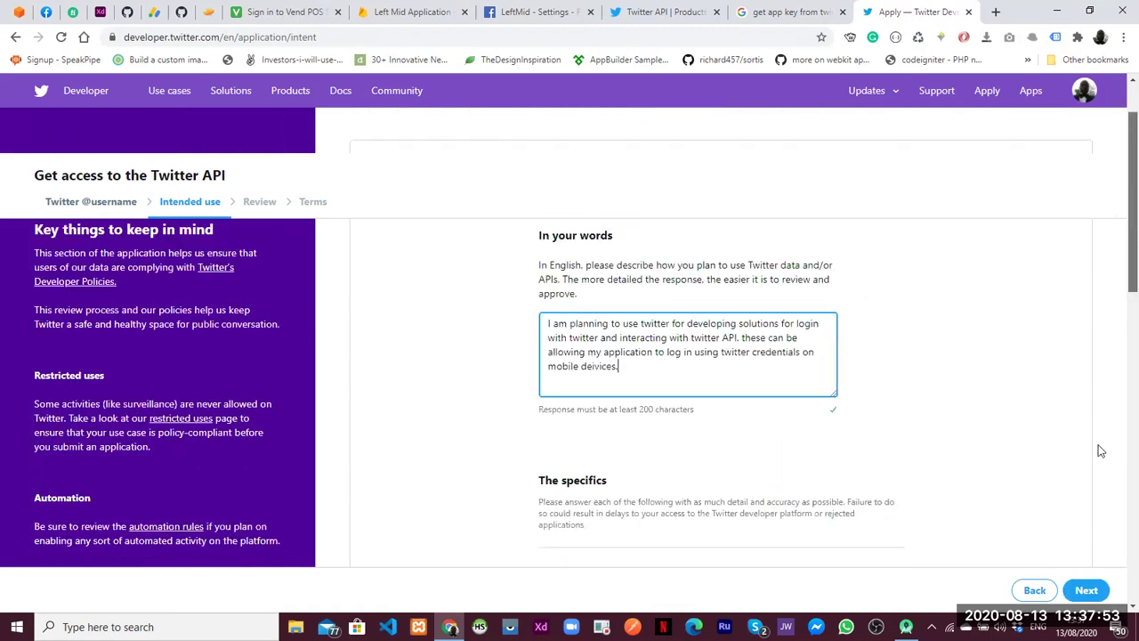
scroll(1108, 356, down, 5)
scroll(1104, 283, up, 4)
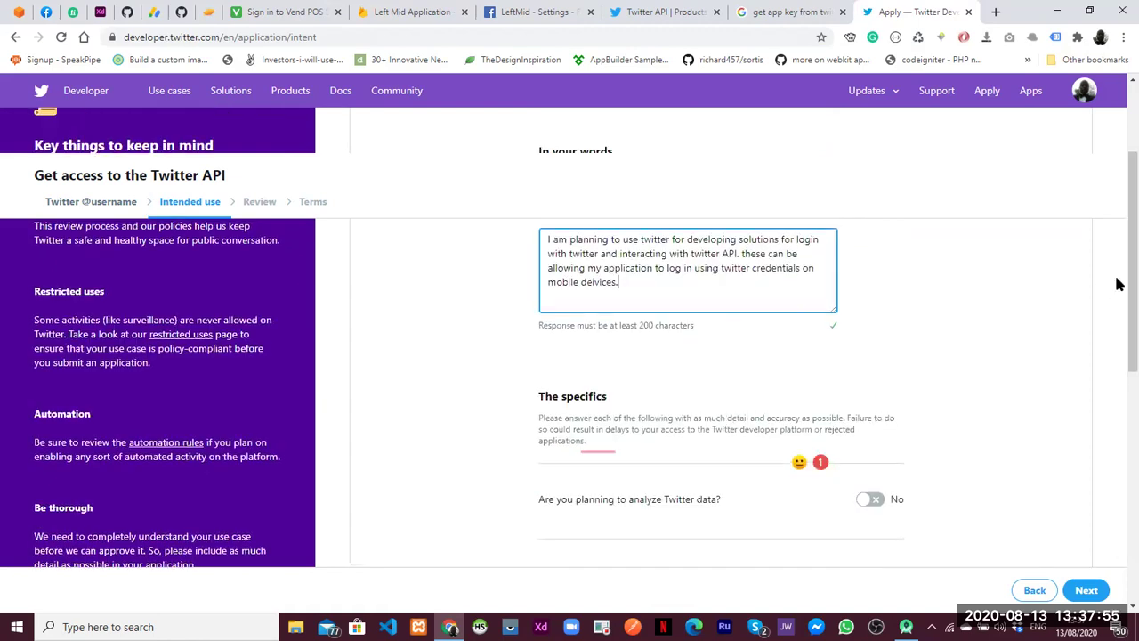
drag(1119, 297, 1120, 538)
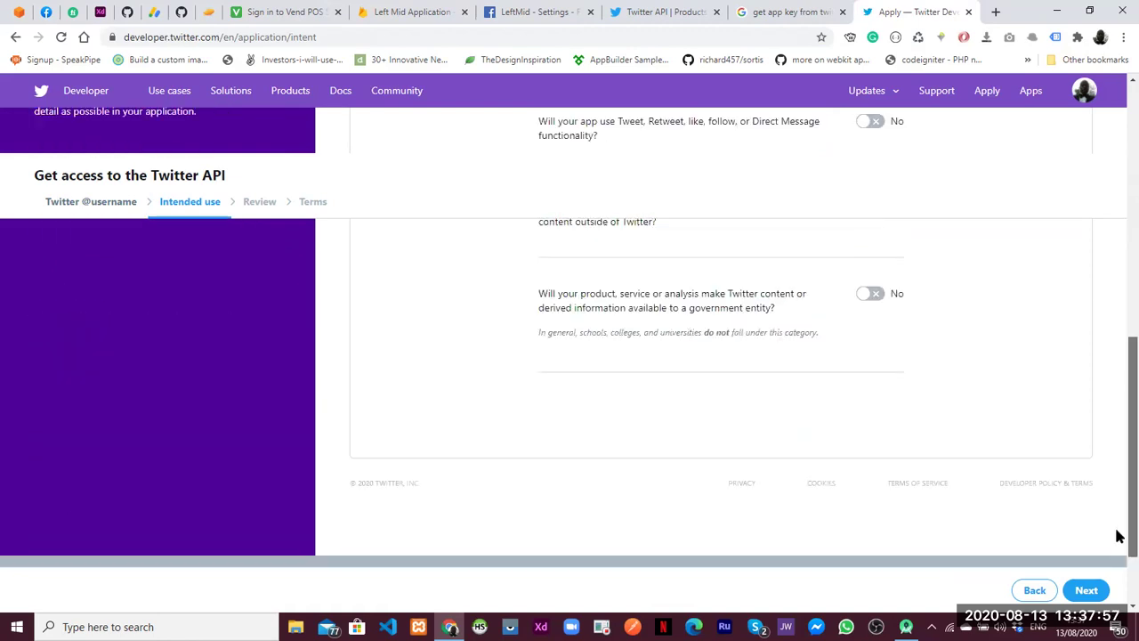
click(1085, 590)
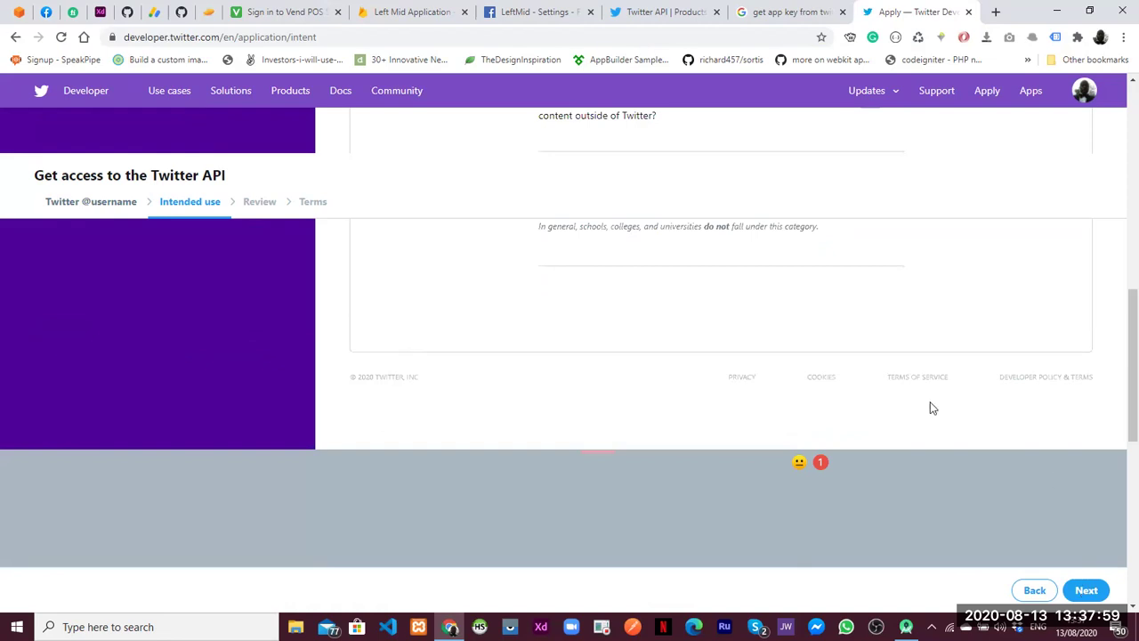
Approve the reviewed details, accept the developer agreement, submit, and view the empty Apps page
scroll(1118, 356, down, 3)
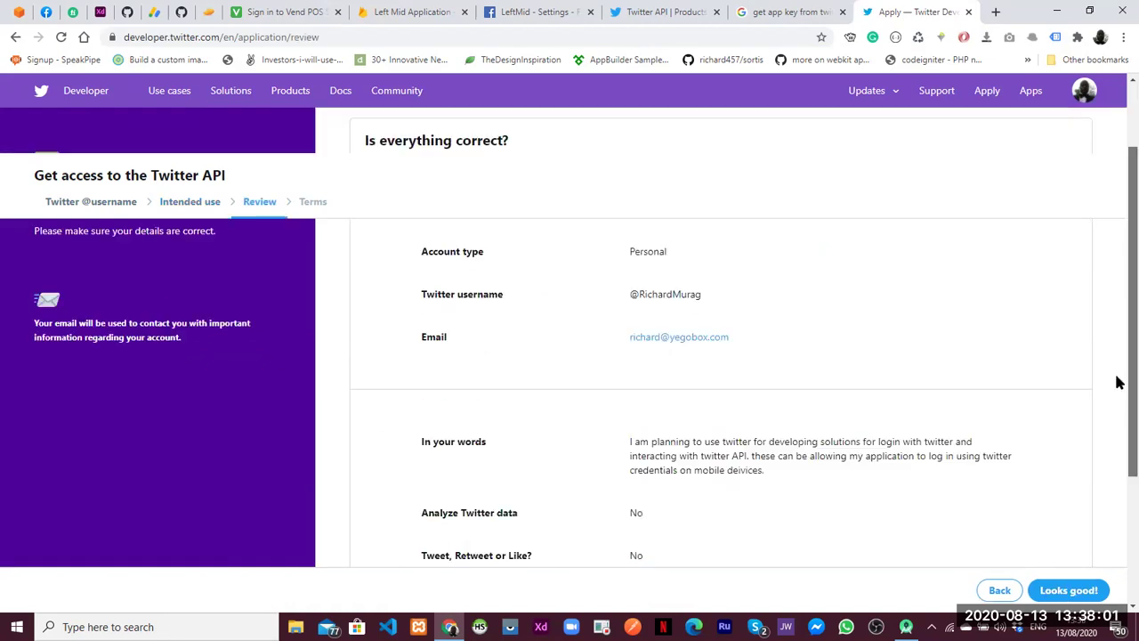
scroll(1084, 579, down, 1)
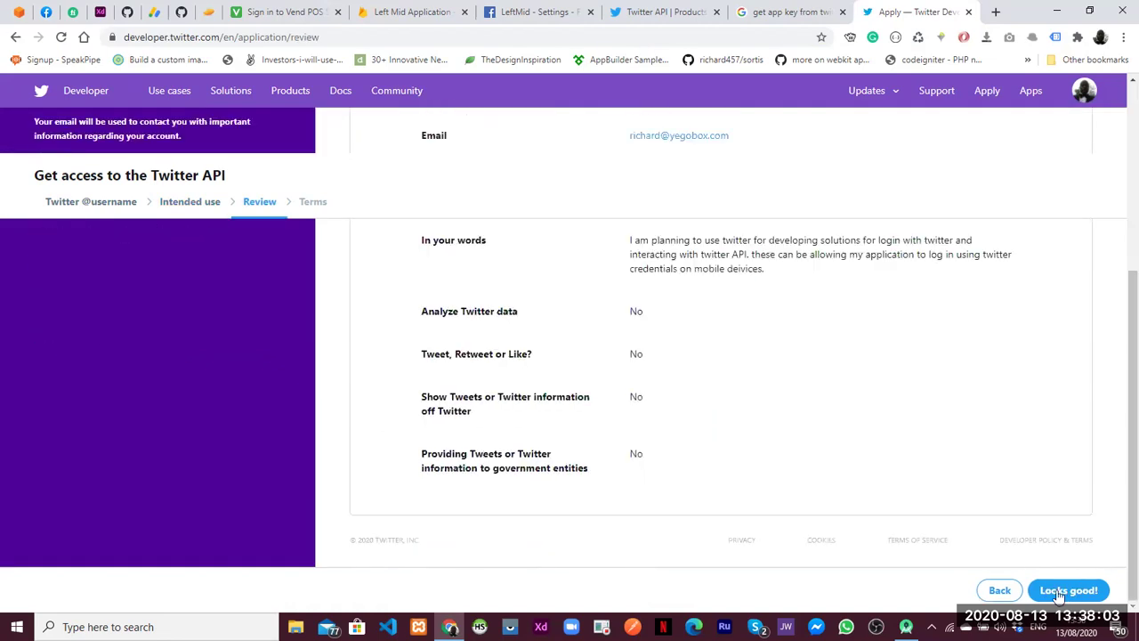
click(1067, 592)
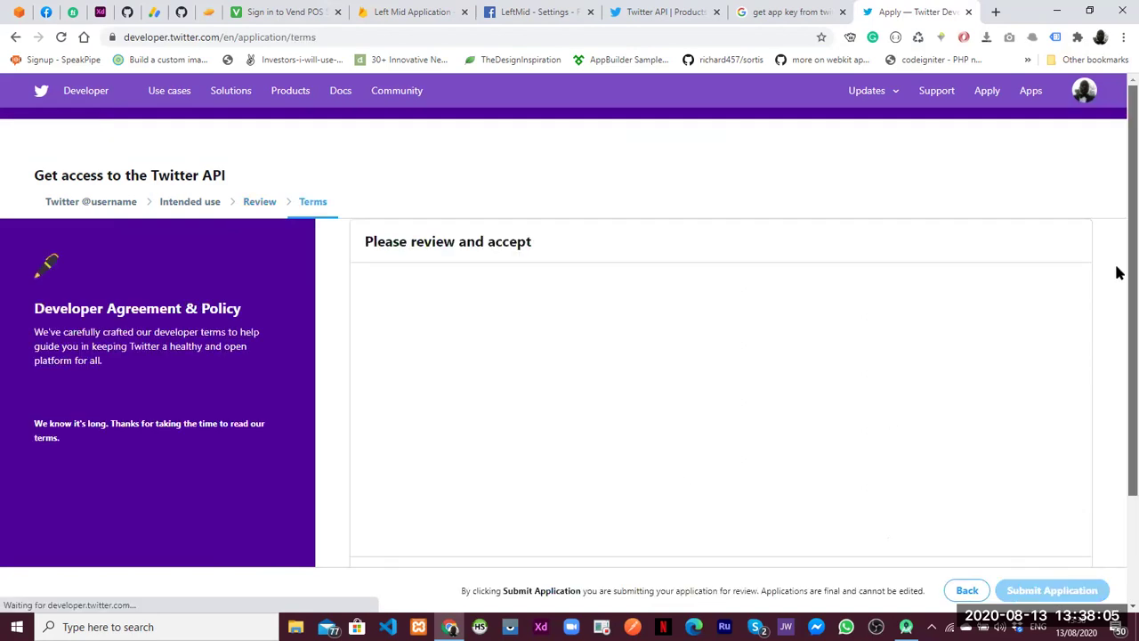
scroll(1118, 370, down, 3)
click(385, 445)
click(1053, 591)
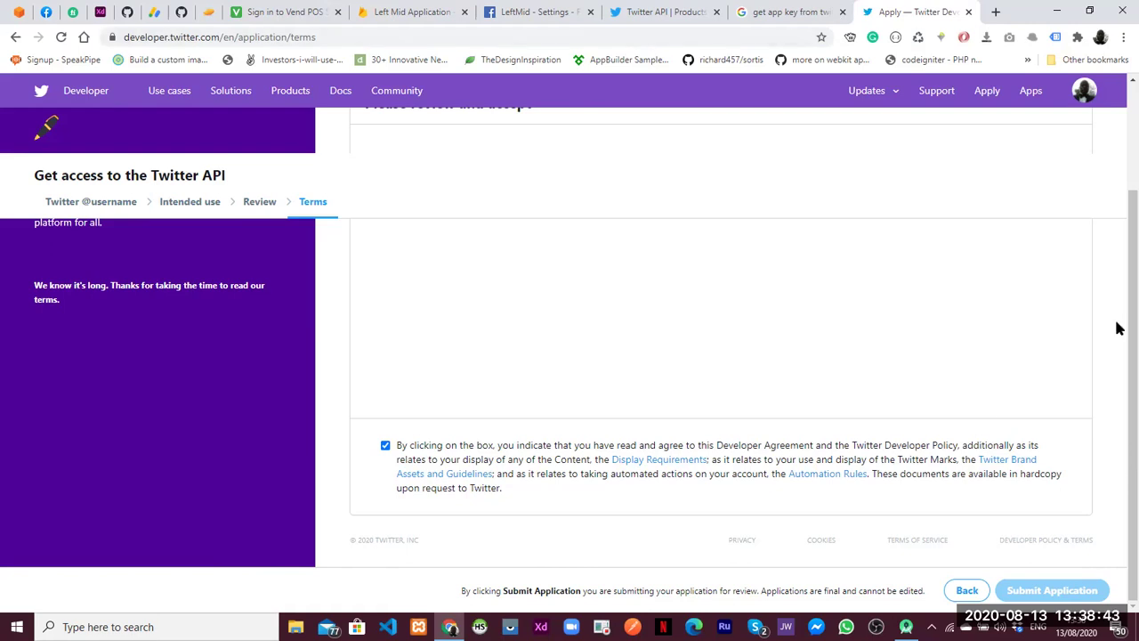
drag(1118, 415, 1114, 12)
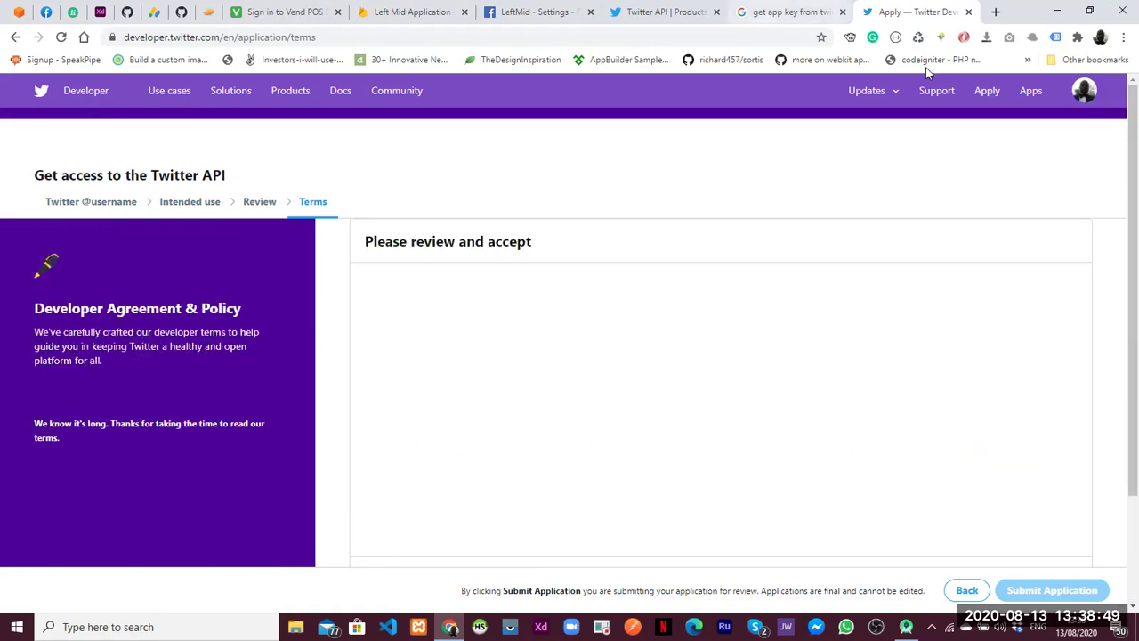
click(1028, 90)
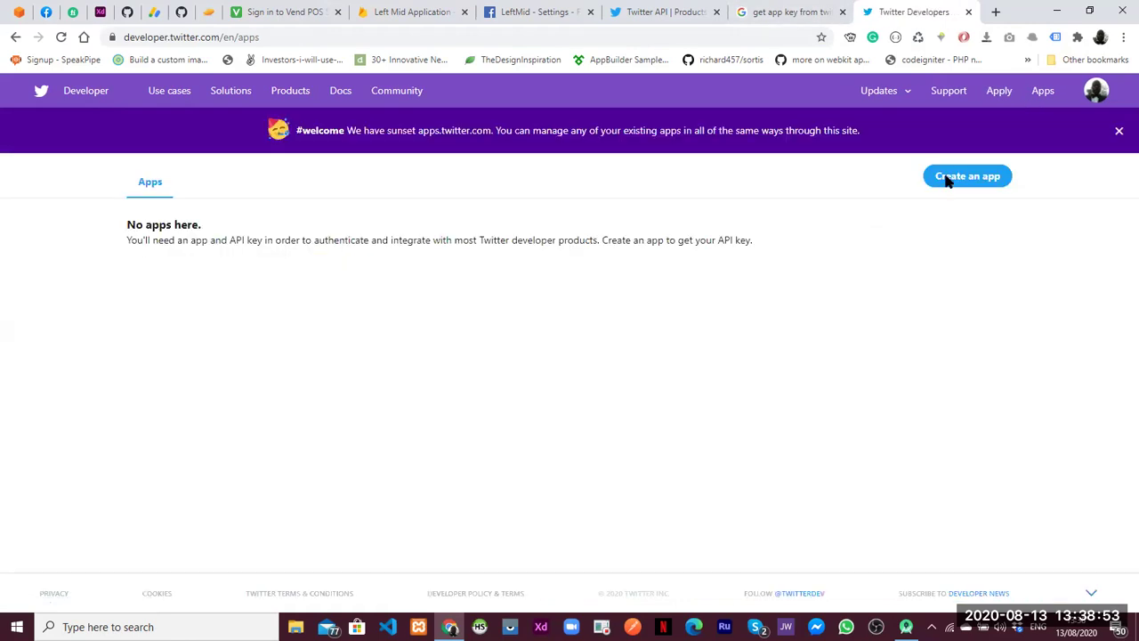
Try creating an app, dismiss the apply prompt, and return to the 'get app key from twitter' results
click(948, 179)
click(761, 267)
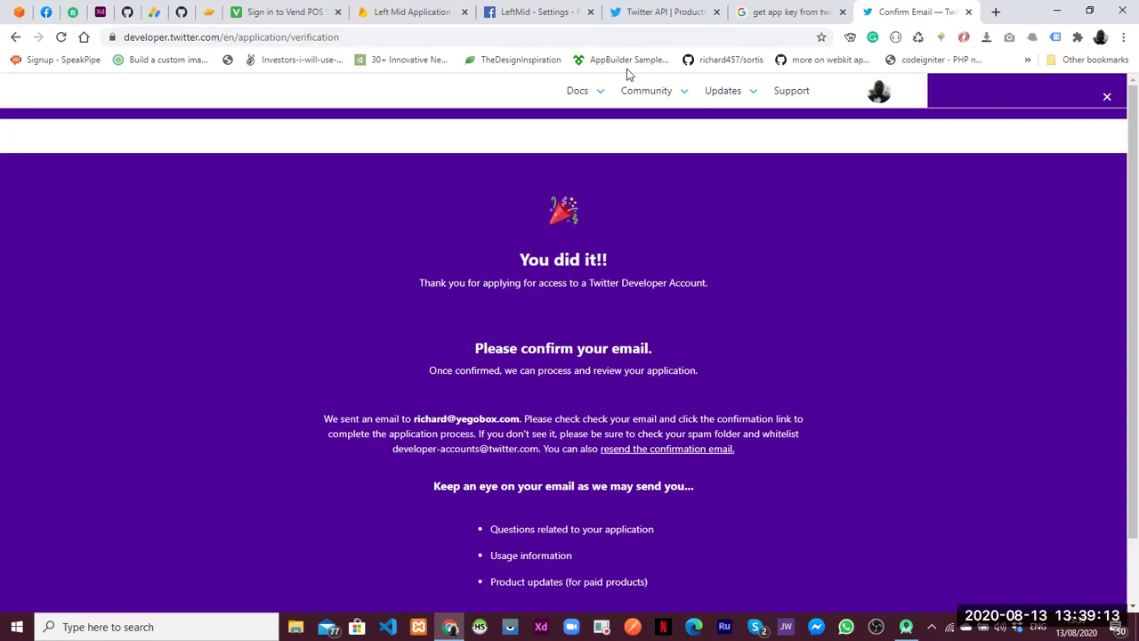
click(761, 12)
Load Gmail, switch to the second Google account's inbox, then return to the Twitter tab
click(638, 37)
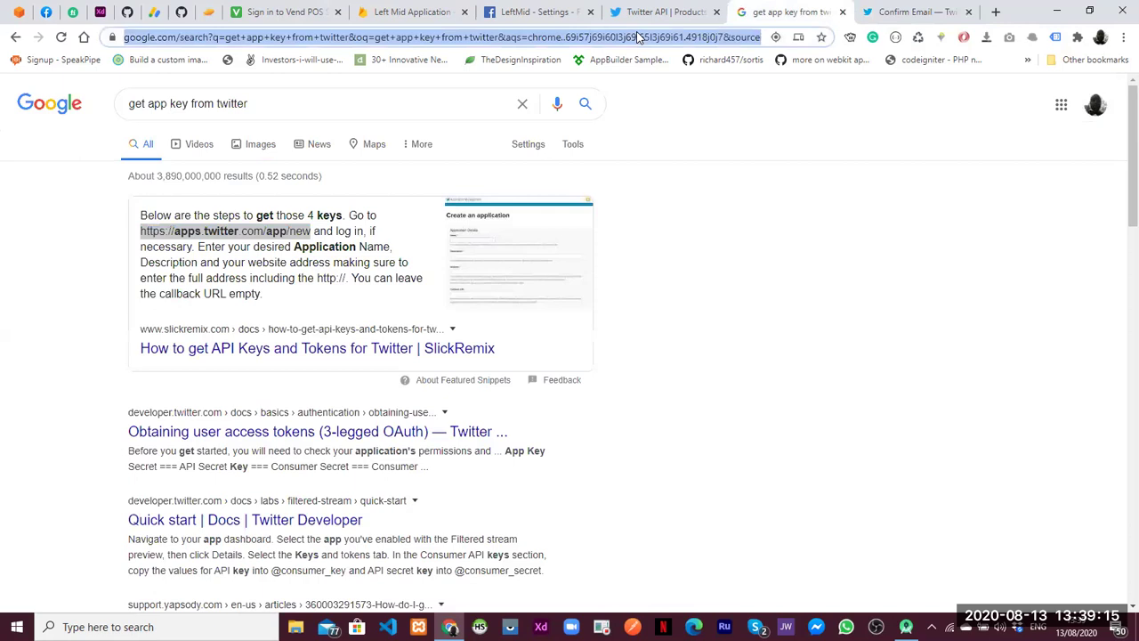
text(gmail.com)
key(Return)
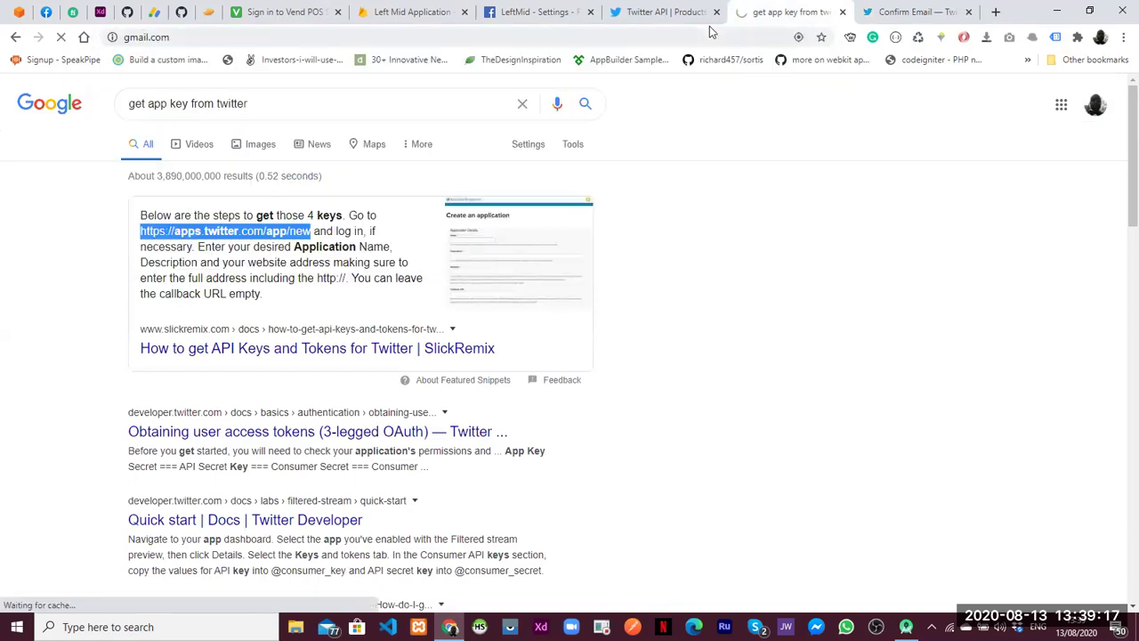
click(867, 15)
click(772, 12)
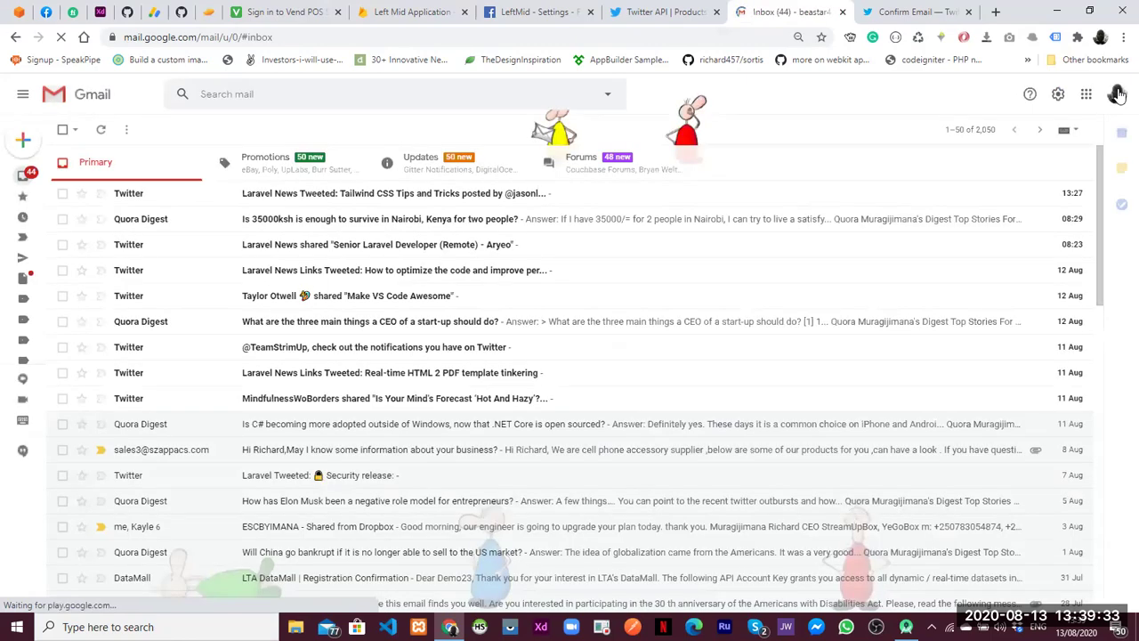
click(1117, 95)
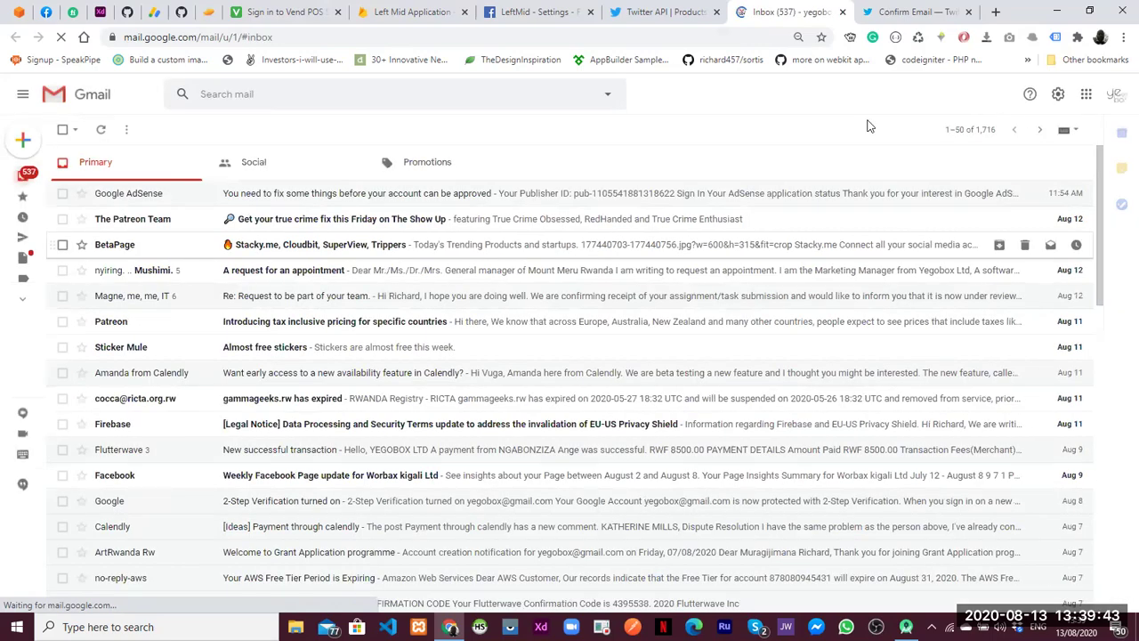
key(ctrl+Tab)
Leave the confirm-email page for the main Twitter home timeline
scroll(1118, 308, down, 1)
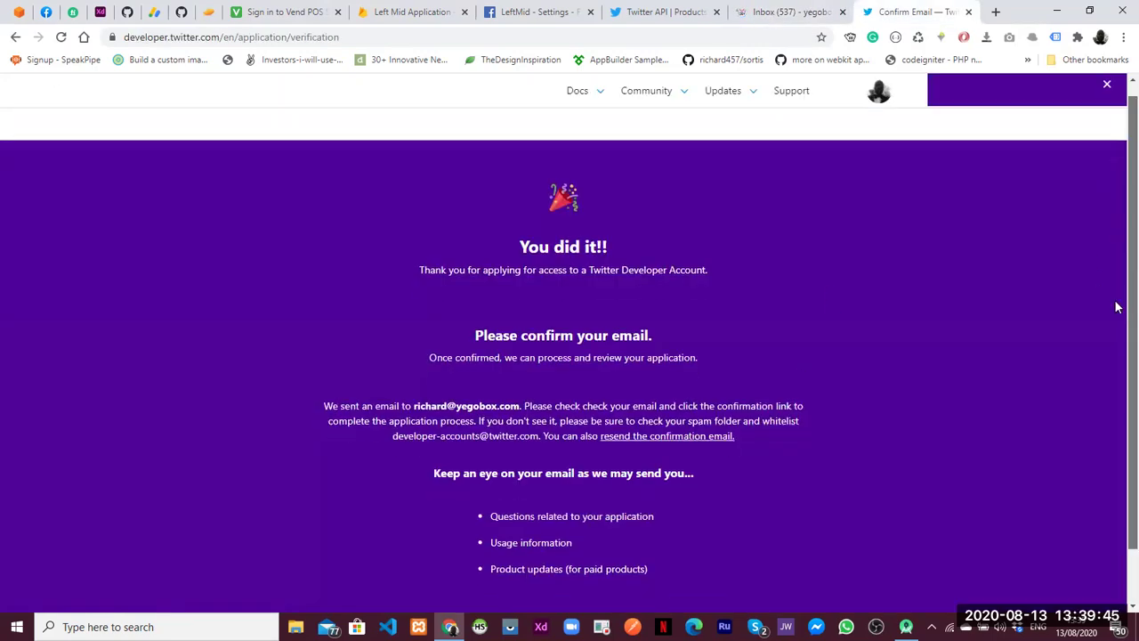
scroll(1093, 385, down, 1)
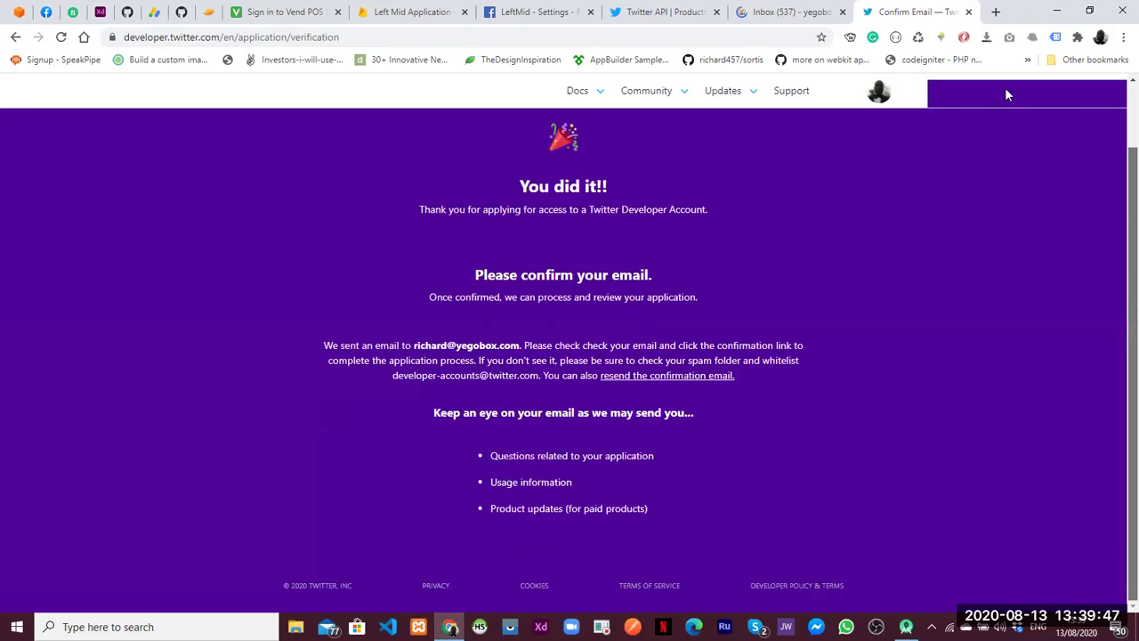
scroll(1005, 88, up, 1)
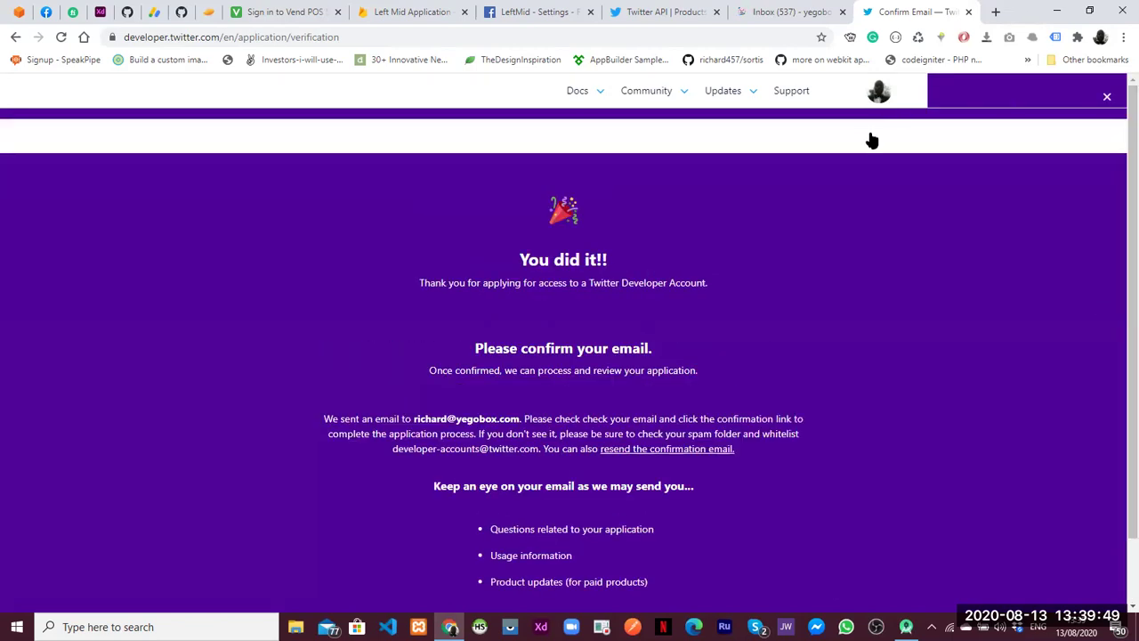
mouse_move(873, 138)
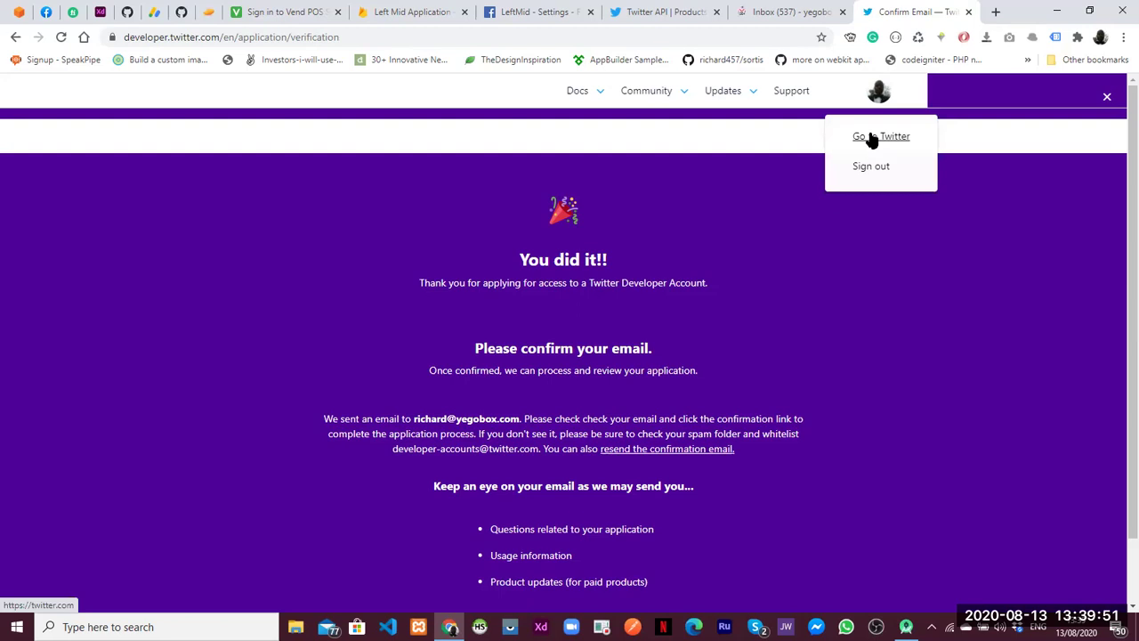
click(872, 138)
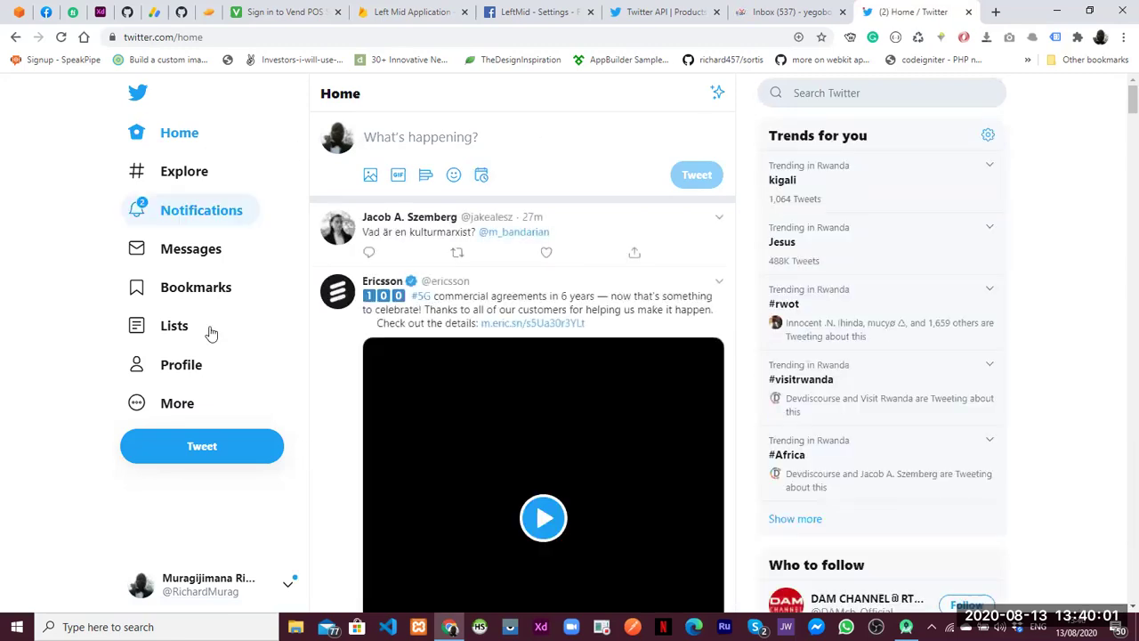
Go to Settings and privacy > Account > Email and start updating the email address
click(136, 403)
click(168, 333)
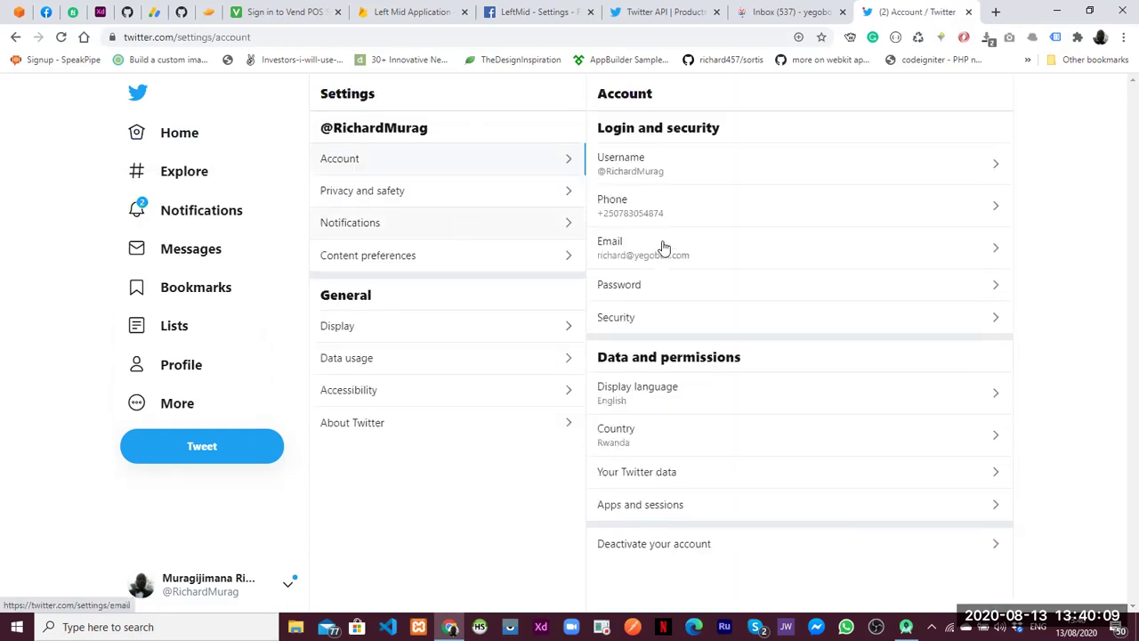
click(836, 235)
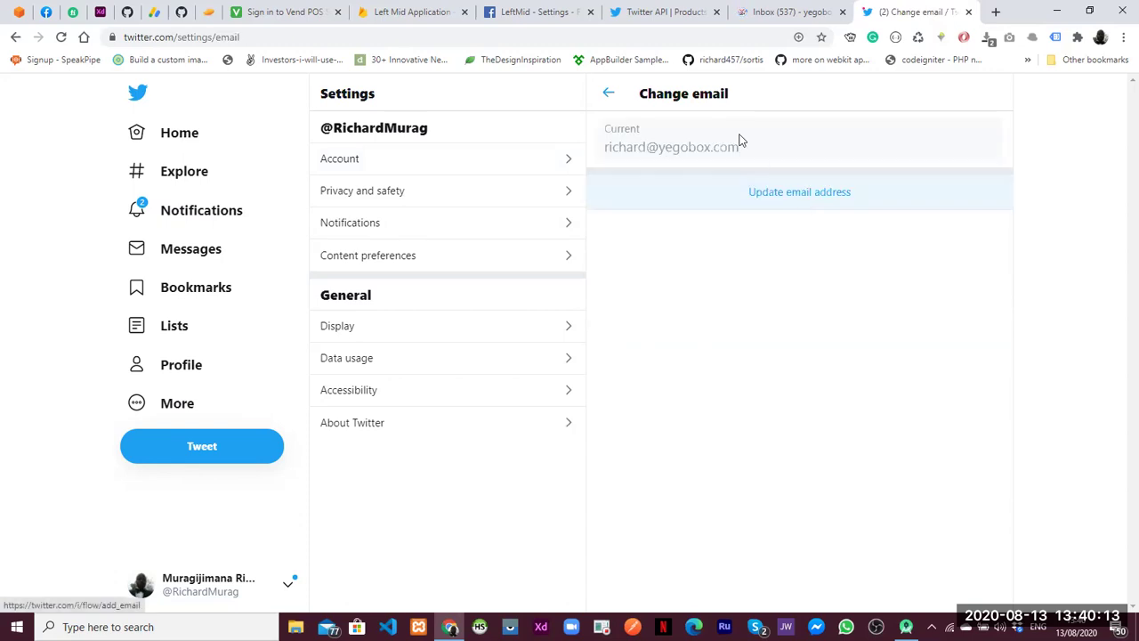
click(776, 192)
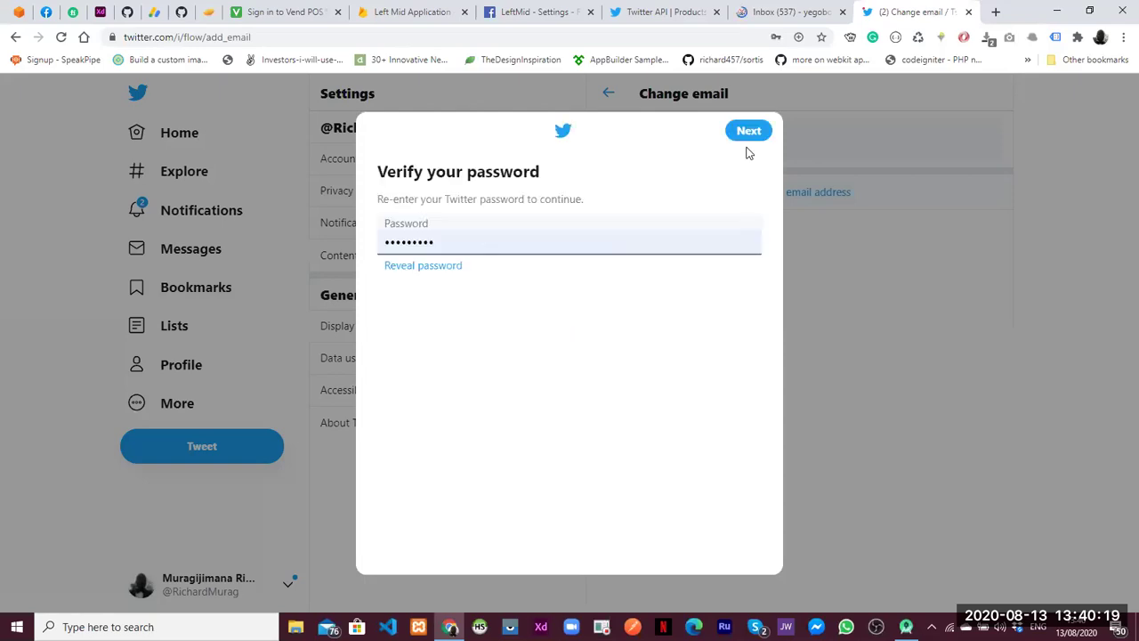
Enter the new Gmail address, make the account discoverable by email, and request the verification code
click(739, 135)
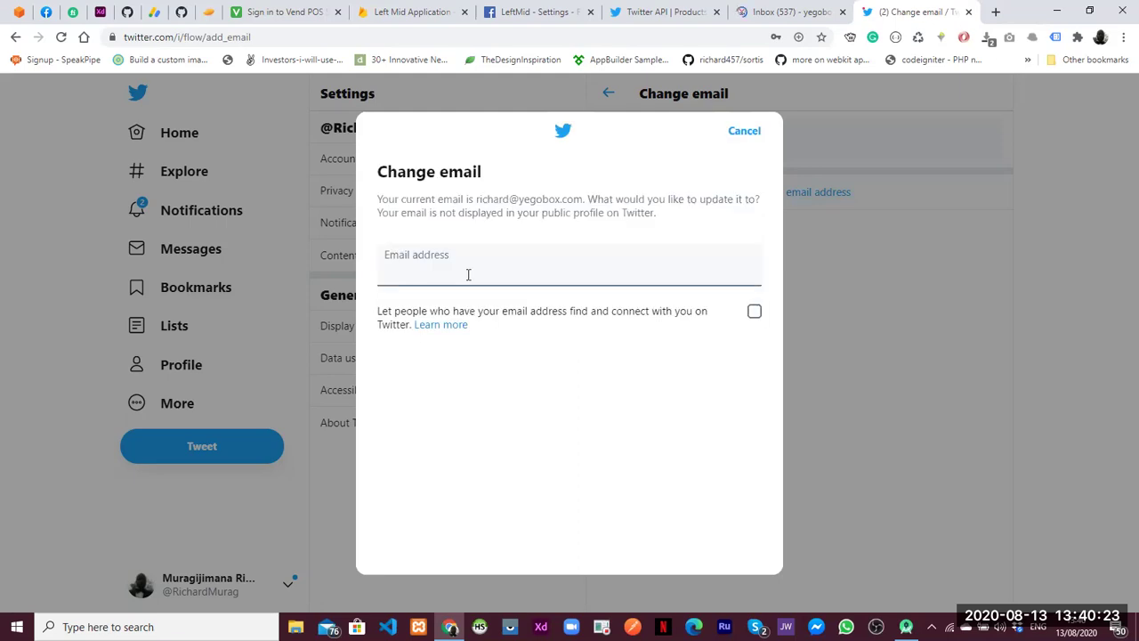
click(469, 274)
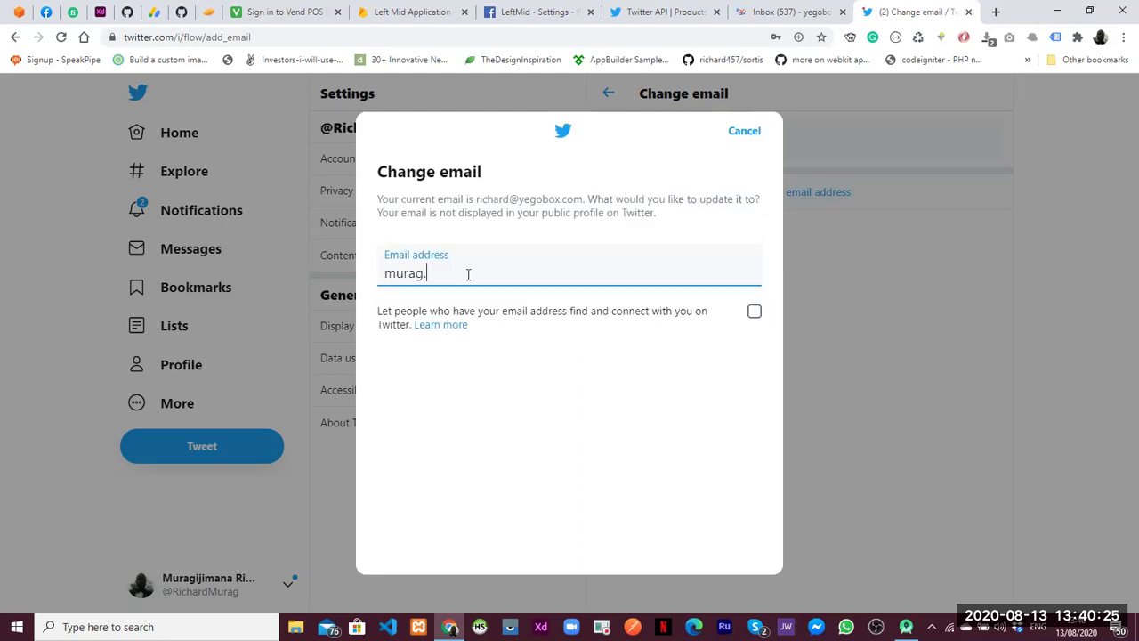
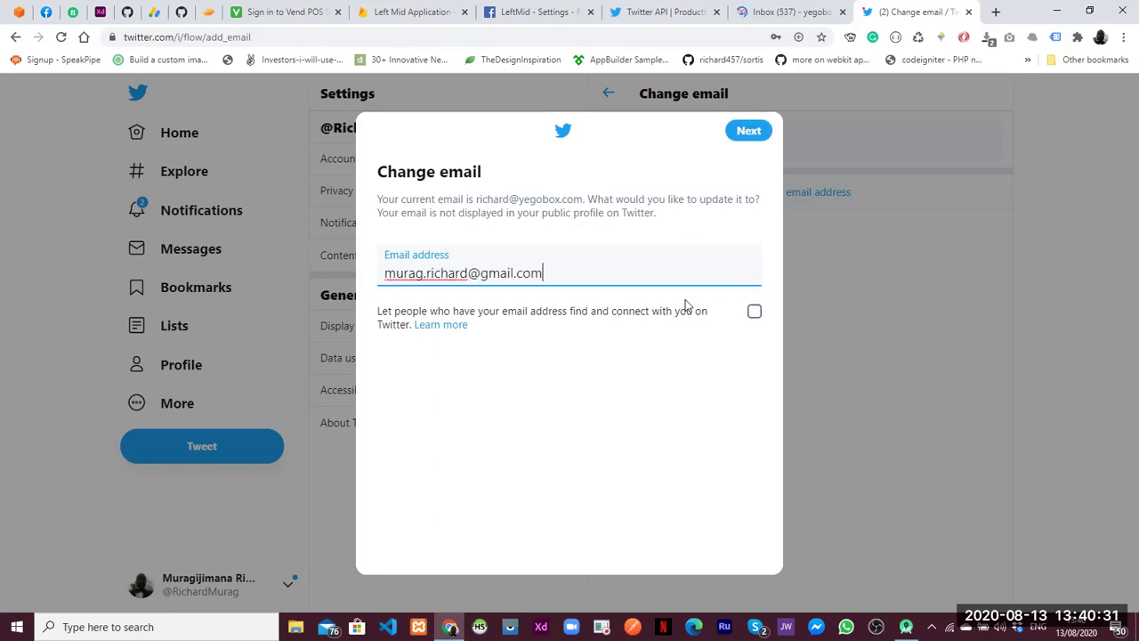
click(754, 314)
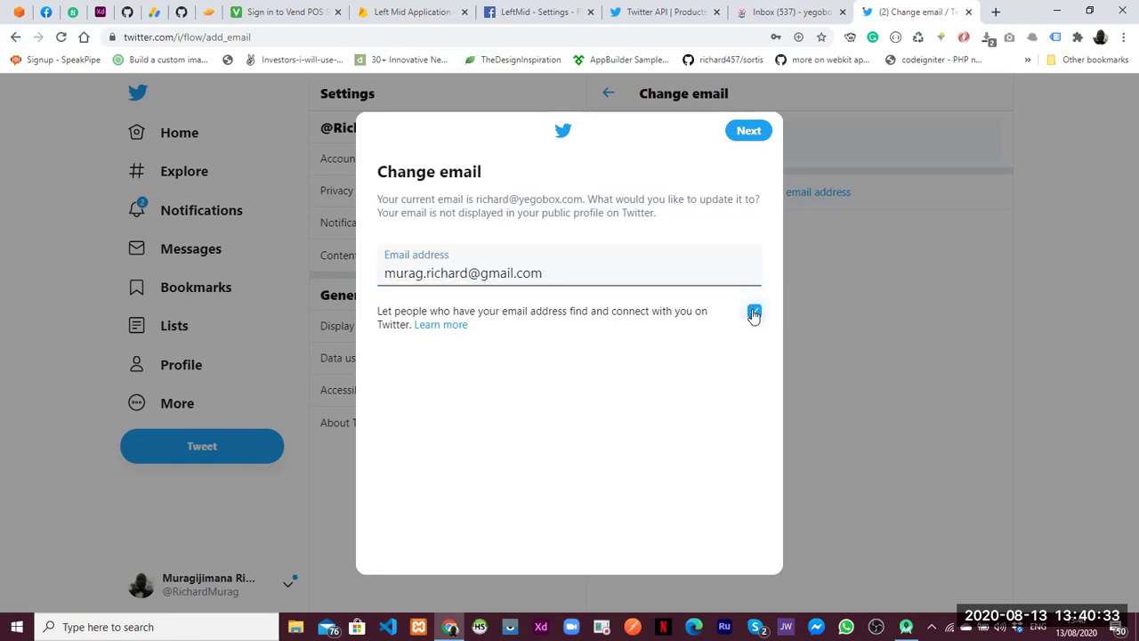
click(748, 131)
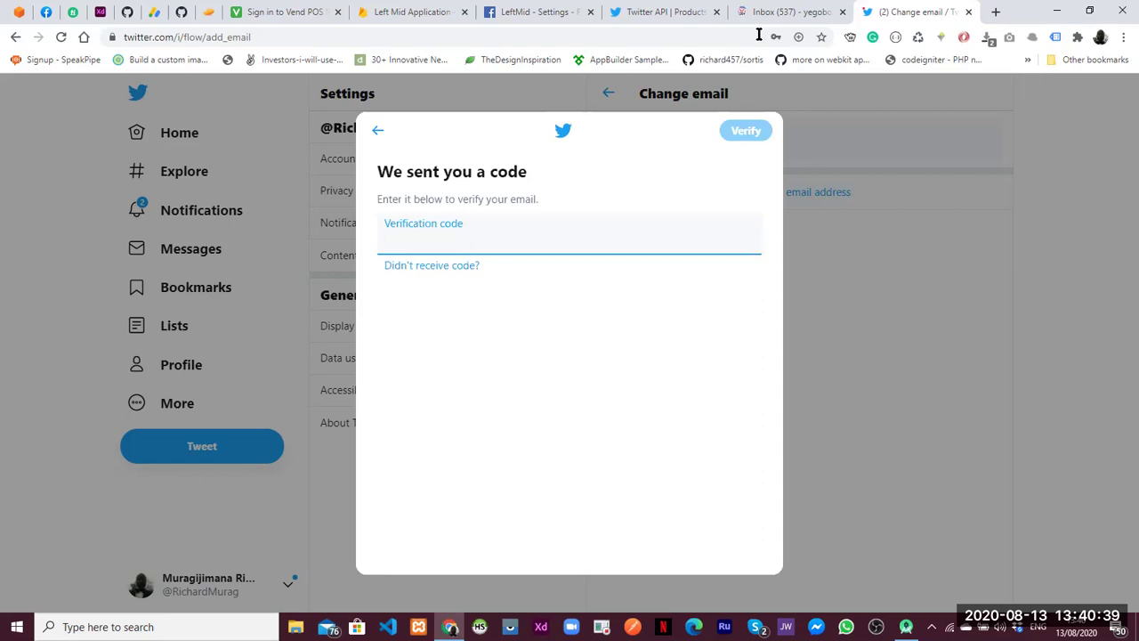
In Gmail, switch to the Google account that received the new address
key(ctrl+shift+Tab)
click(1114, 94)
click(969, 322)
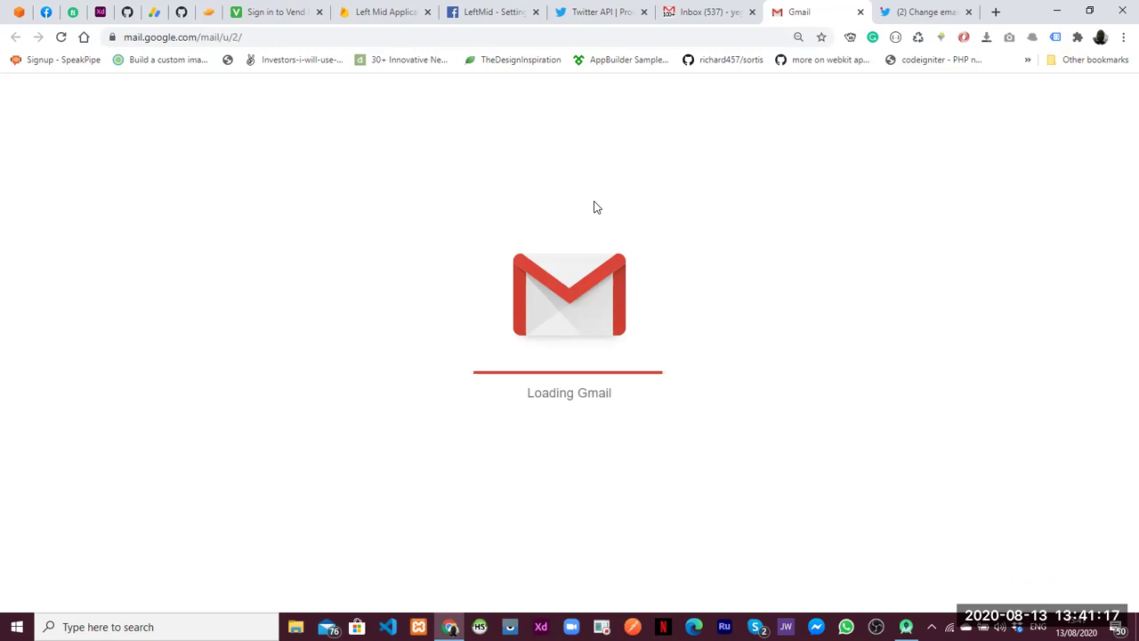
Reload Gmail, copy the code from the Twitter verification email, and return to Twitter's prompt
key(F5)
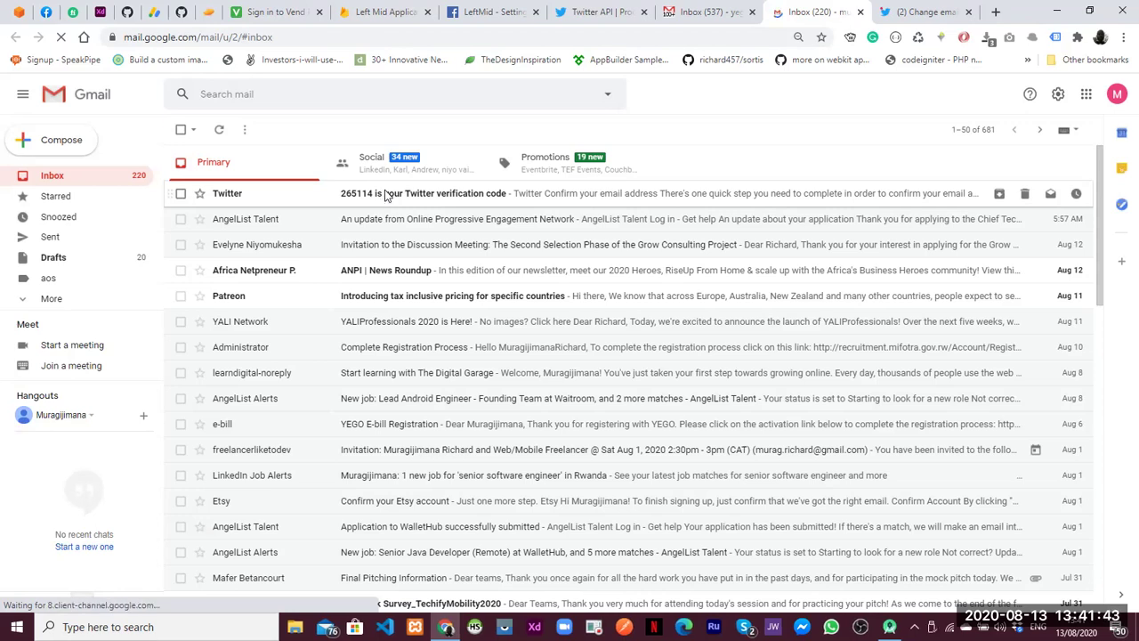
click(385, 197)
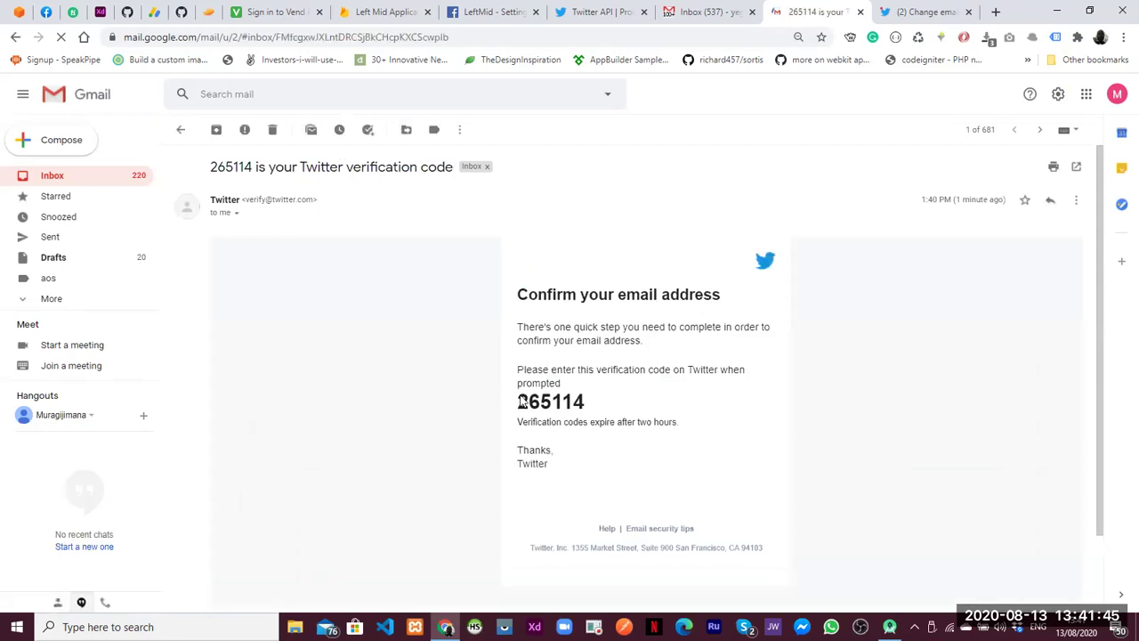
double_click(521, 401)
key(ctrl+c)
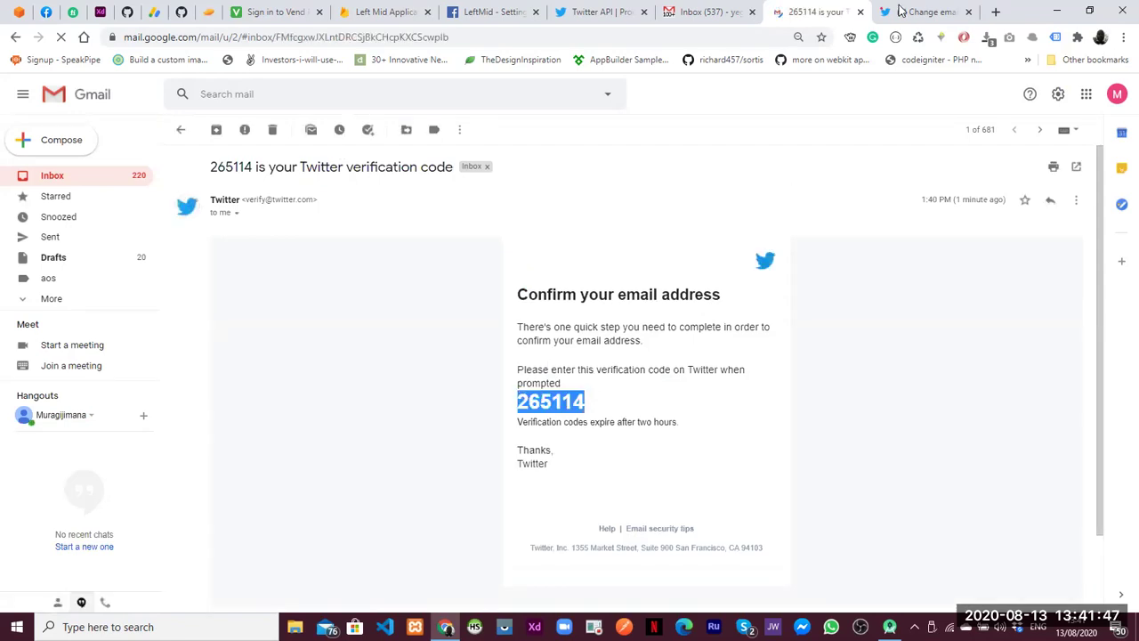
click(900, 10)
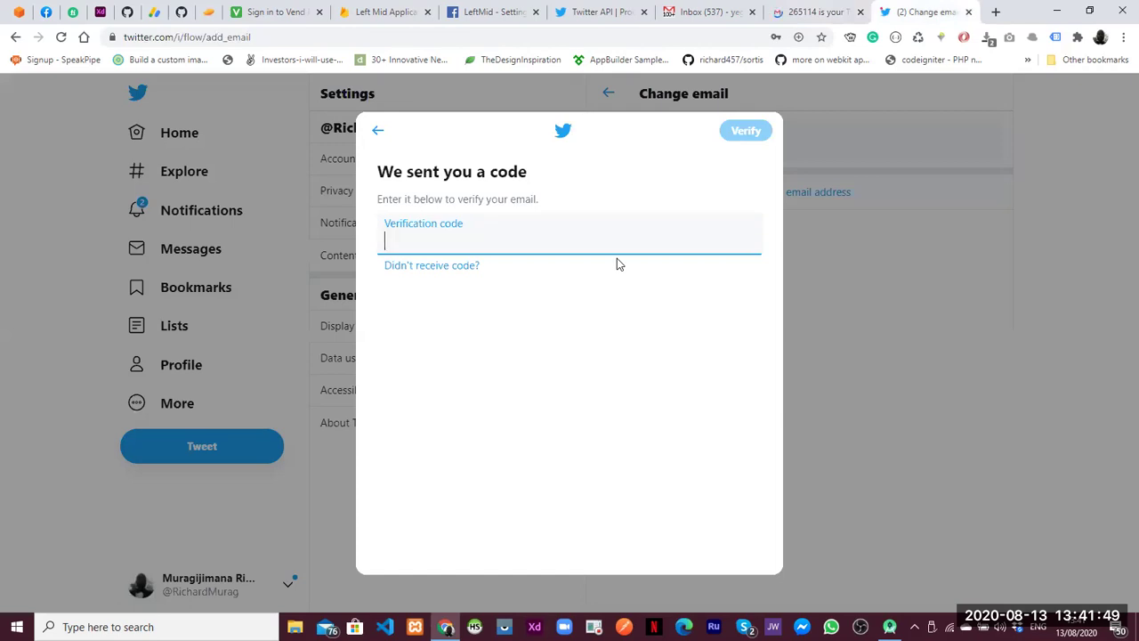
Paste and submit the emailed code to verify the Twitter email, then go back to the home feed
key(ctrl+v)
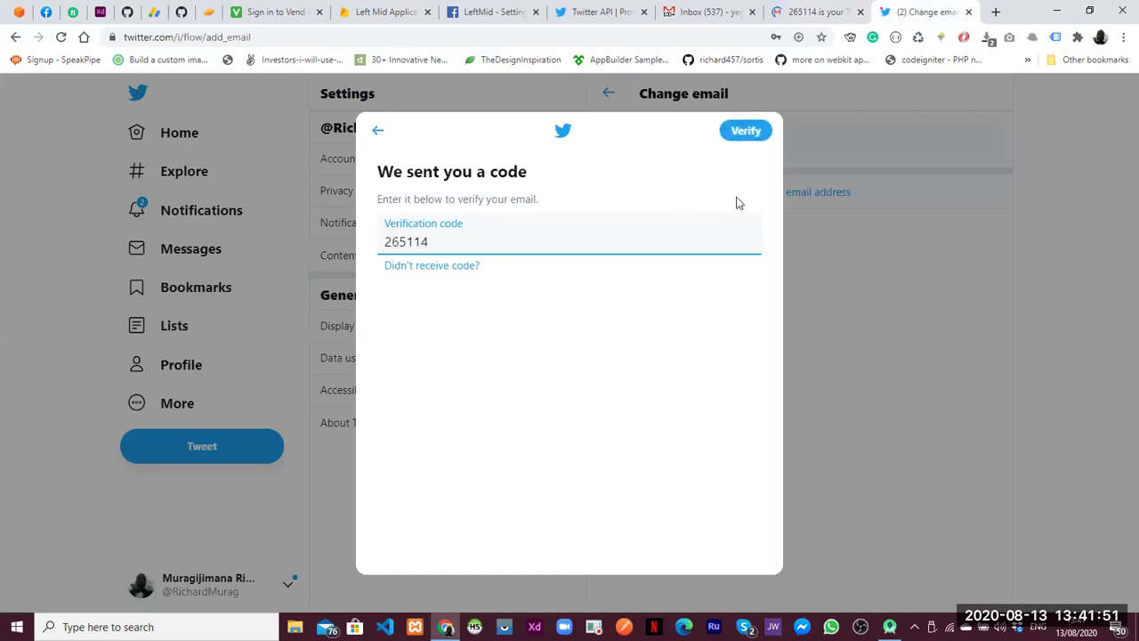
key(Return)
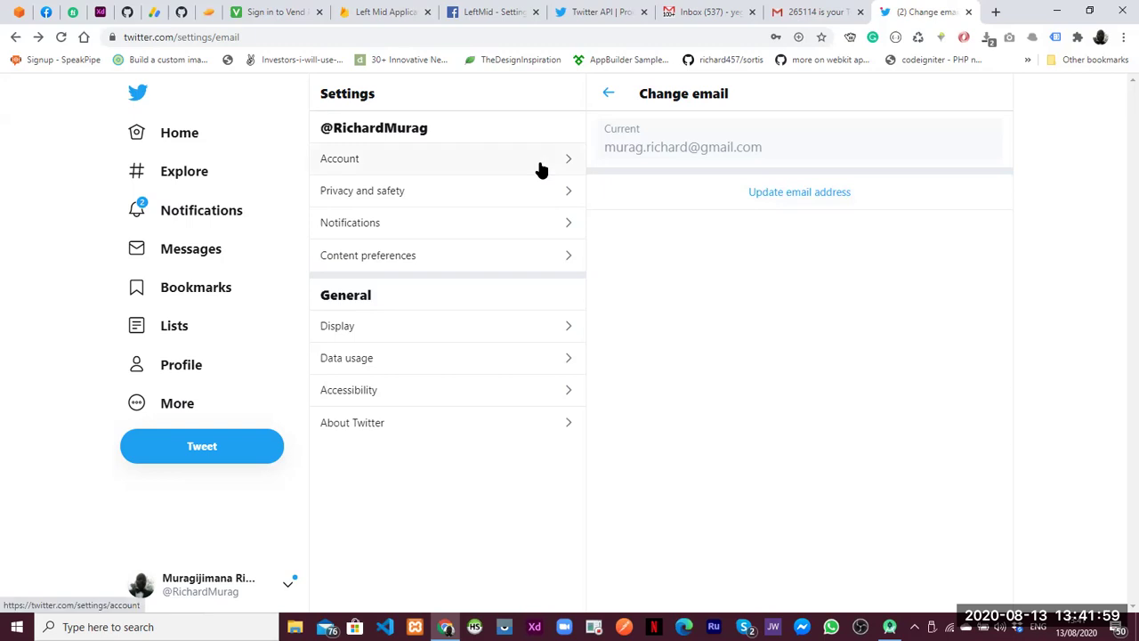
click(15, 38)
click(15, 38)
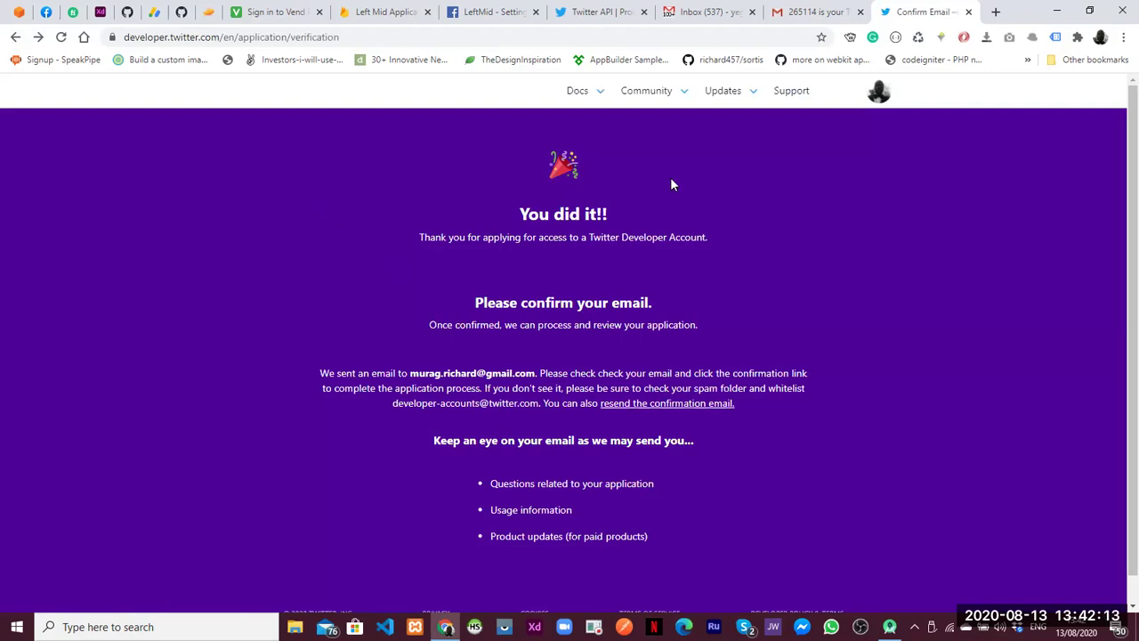
Refresh the Gmail inbox and check for the developer-account confirmation email, alternating with the Confirm Email tab
click(799, 12)
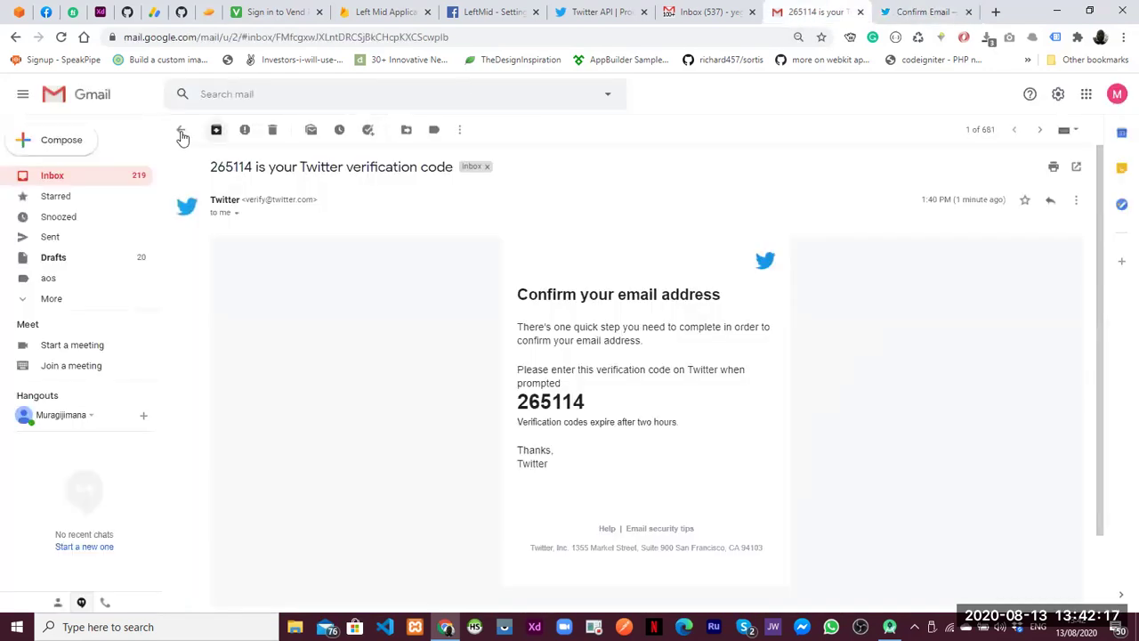
click(182, 134)
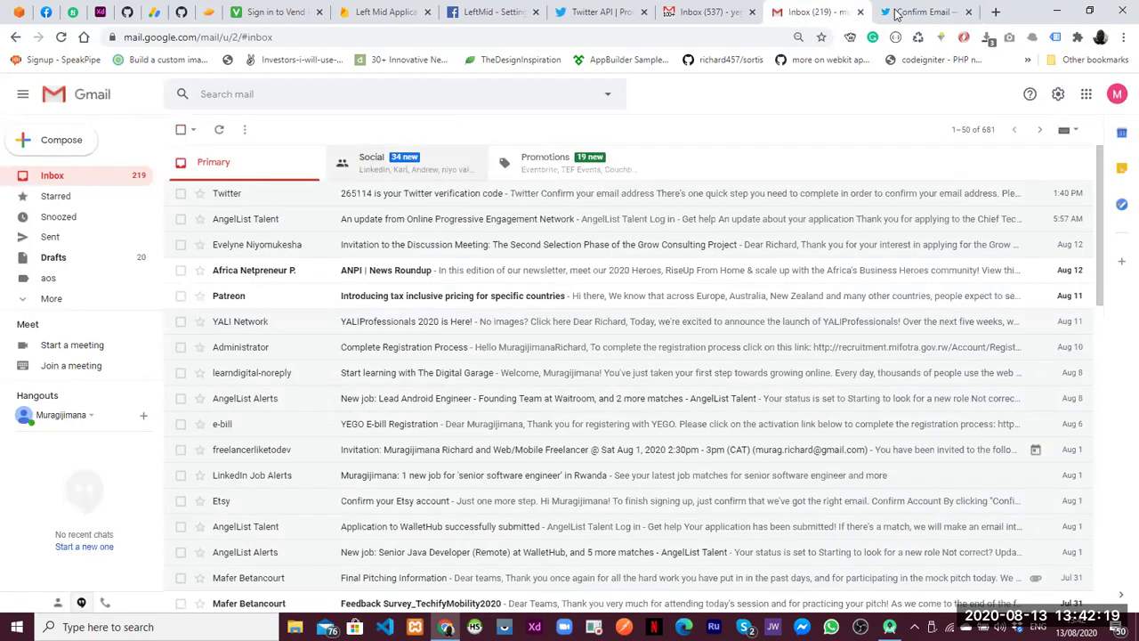
click(916, 12)
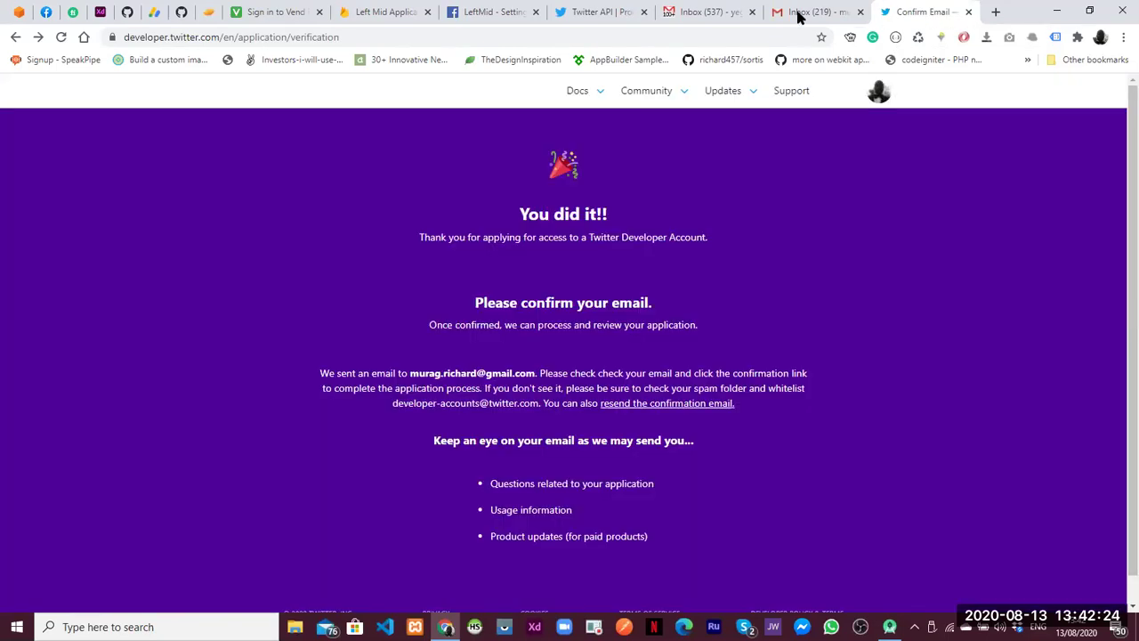
click(798, 16)
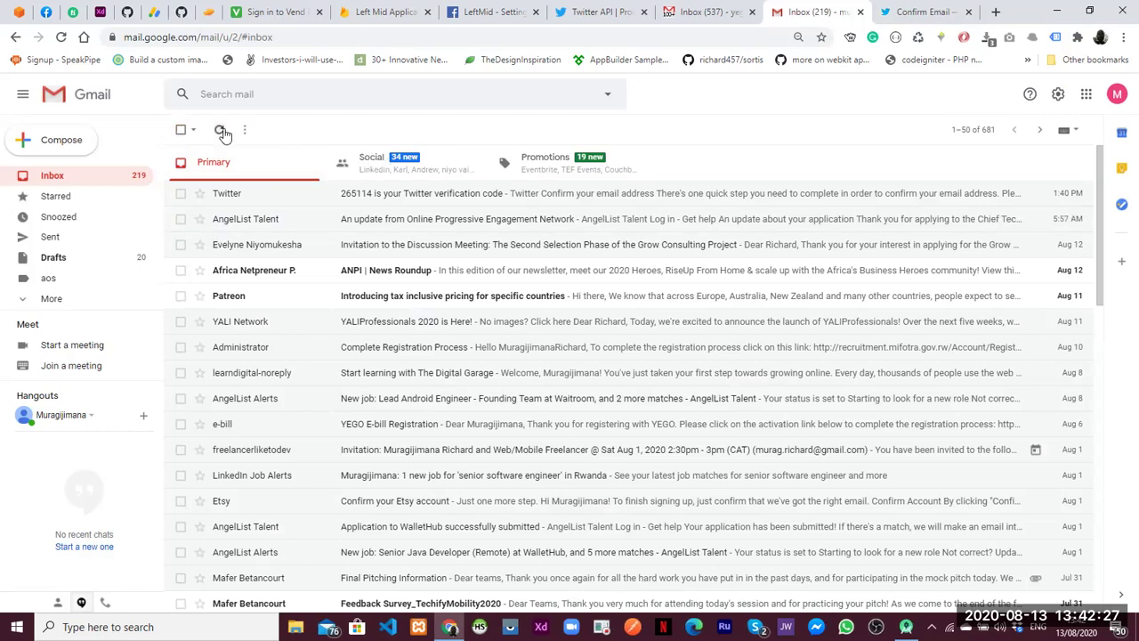
click(223, 131)
key(ctrl+Tab)
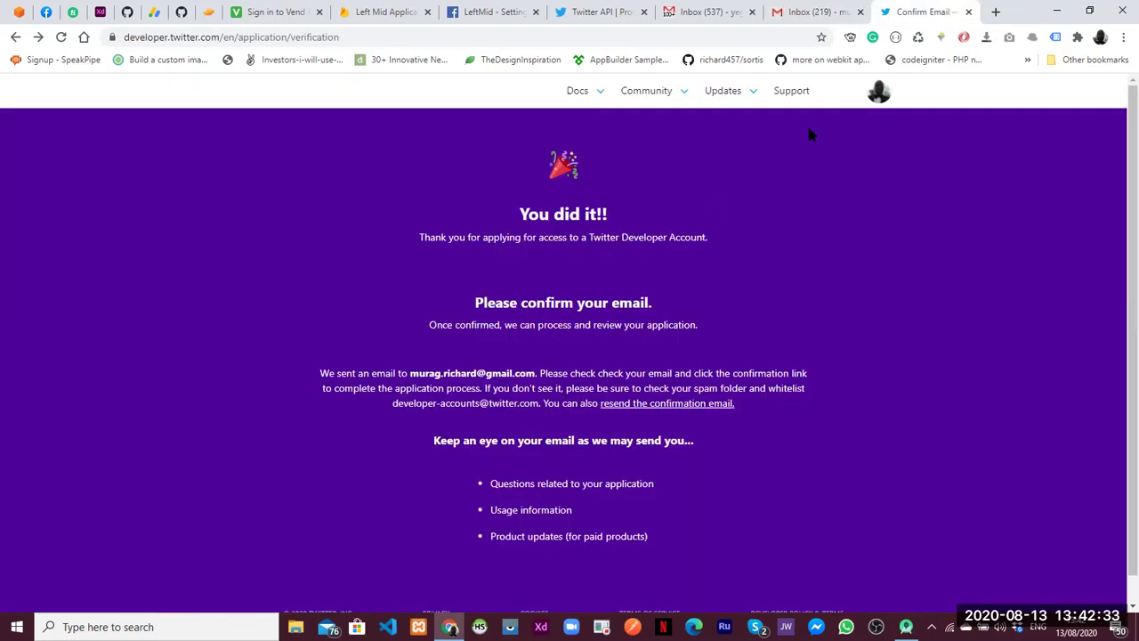
key(ctrl+shift+Tab)
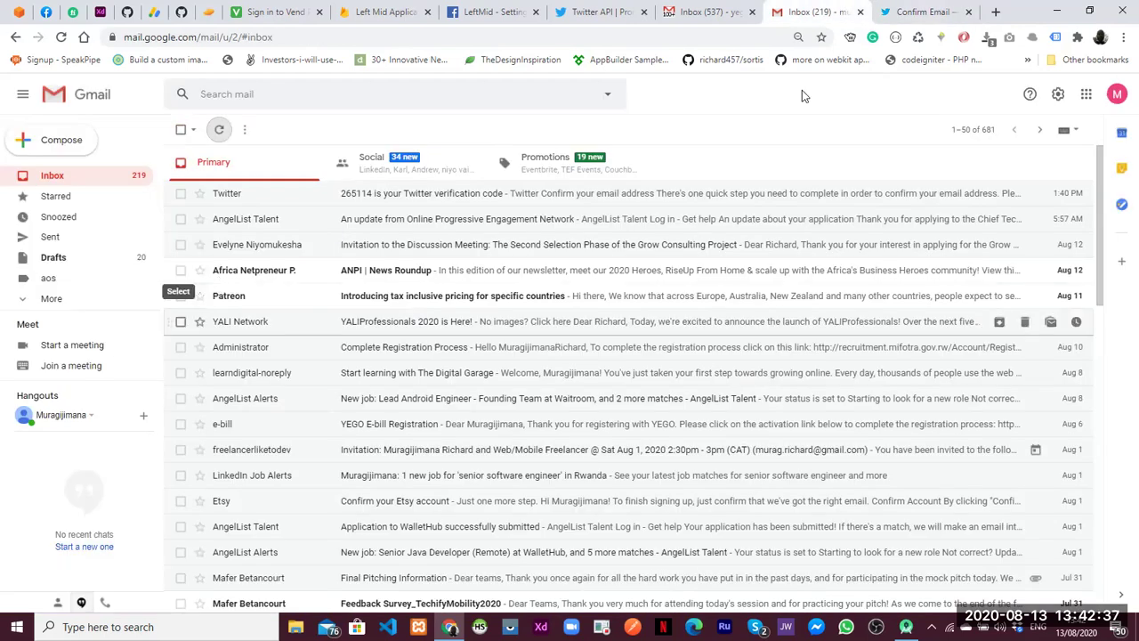
click(919, 12)
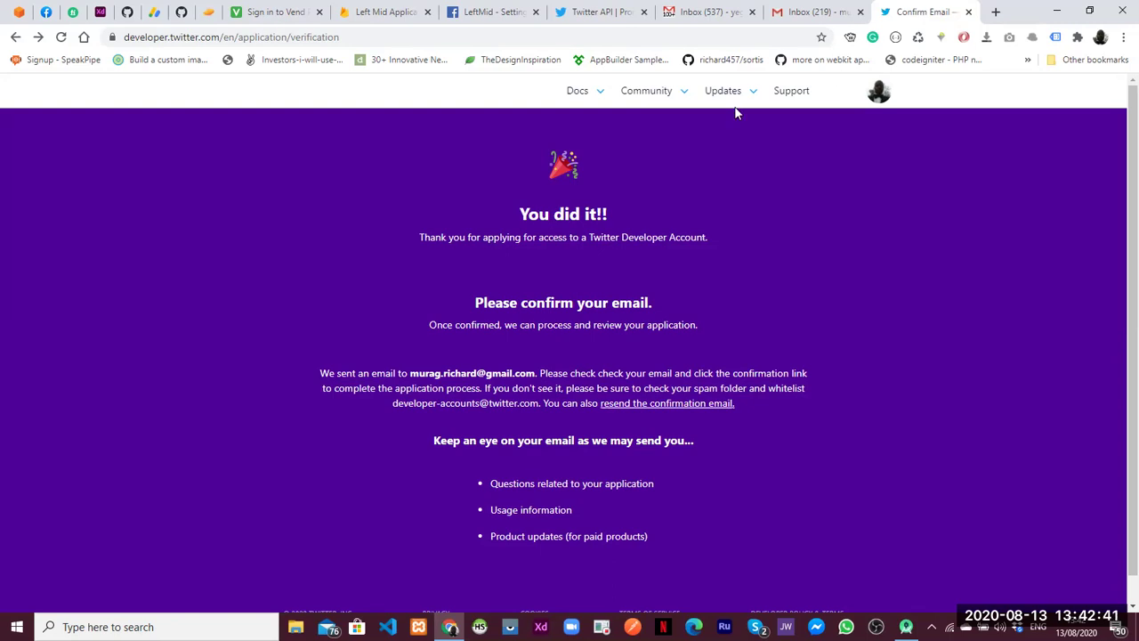
mouse_move(748, 93)
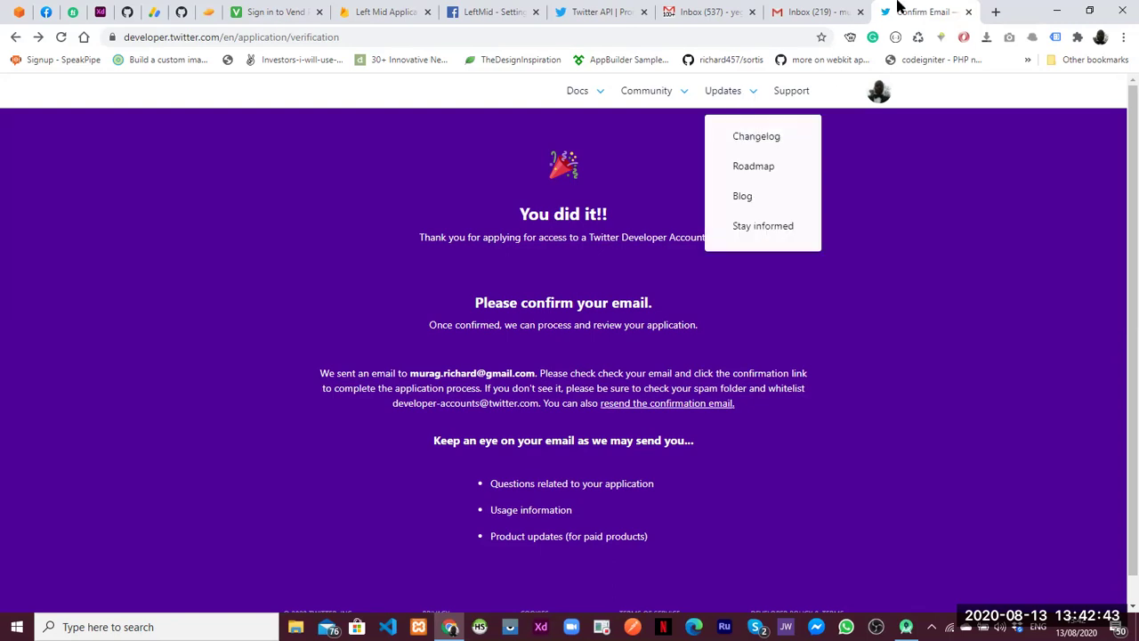
click(808, 12)
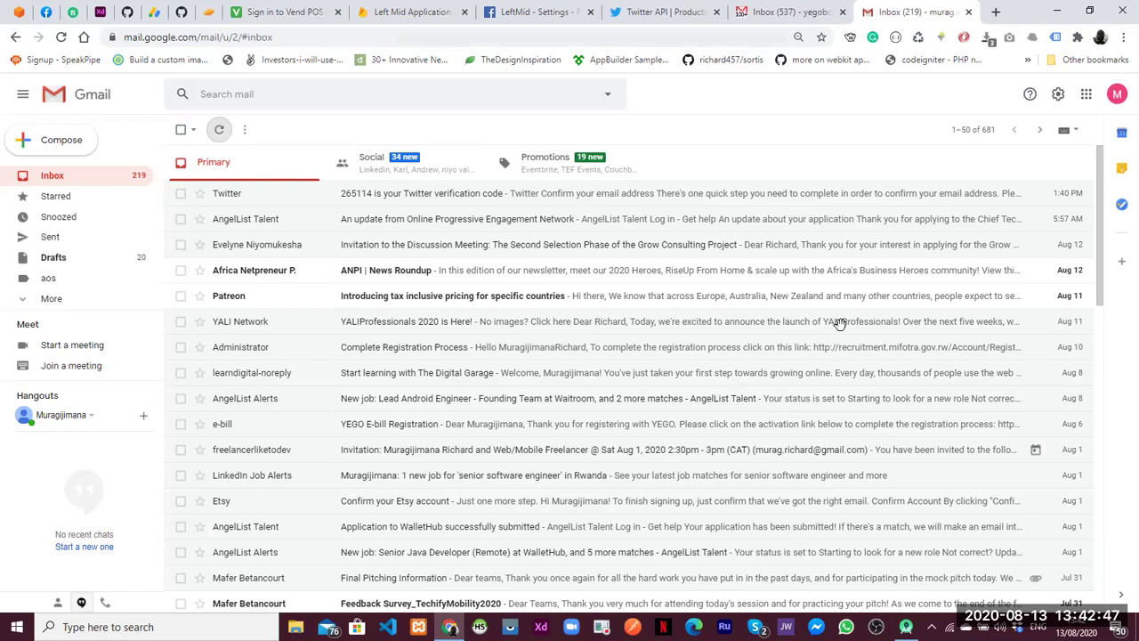
key(ctrl+Page_Up)
key(ctrl+Page_Up)
key(ctrl+Page_Up)
key(ctrl+Page_Up)
Cancel the Twitter provider setup so Twitter stays disabled, and scroll to the top of the providers list
click(893, 566)
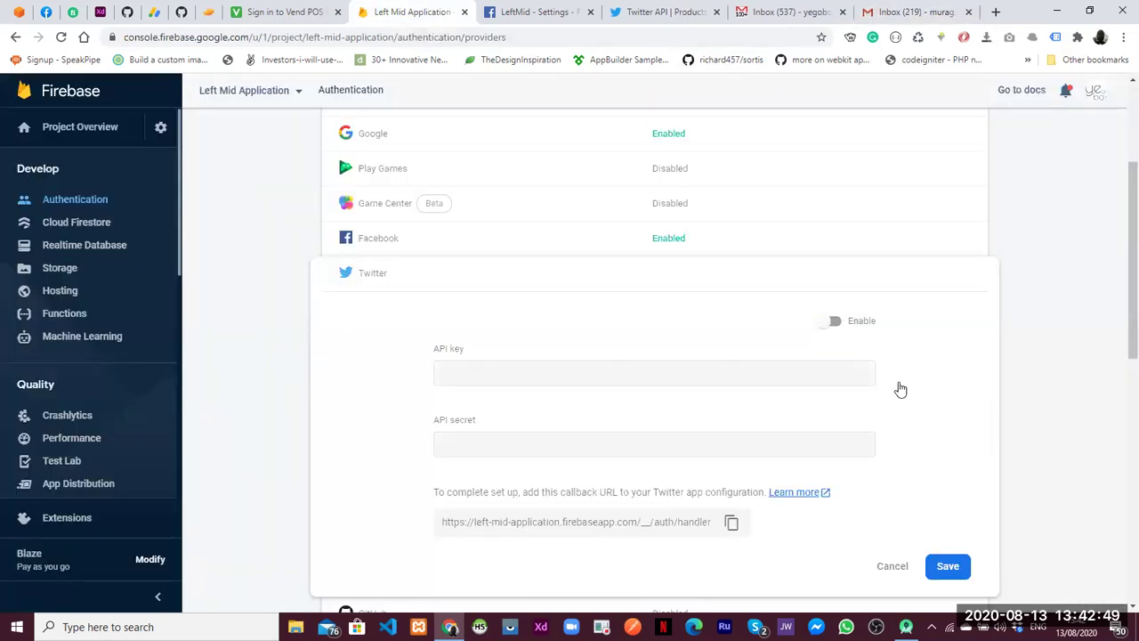
scroll(1120, 374, up, 2)
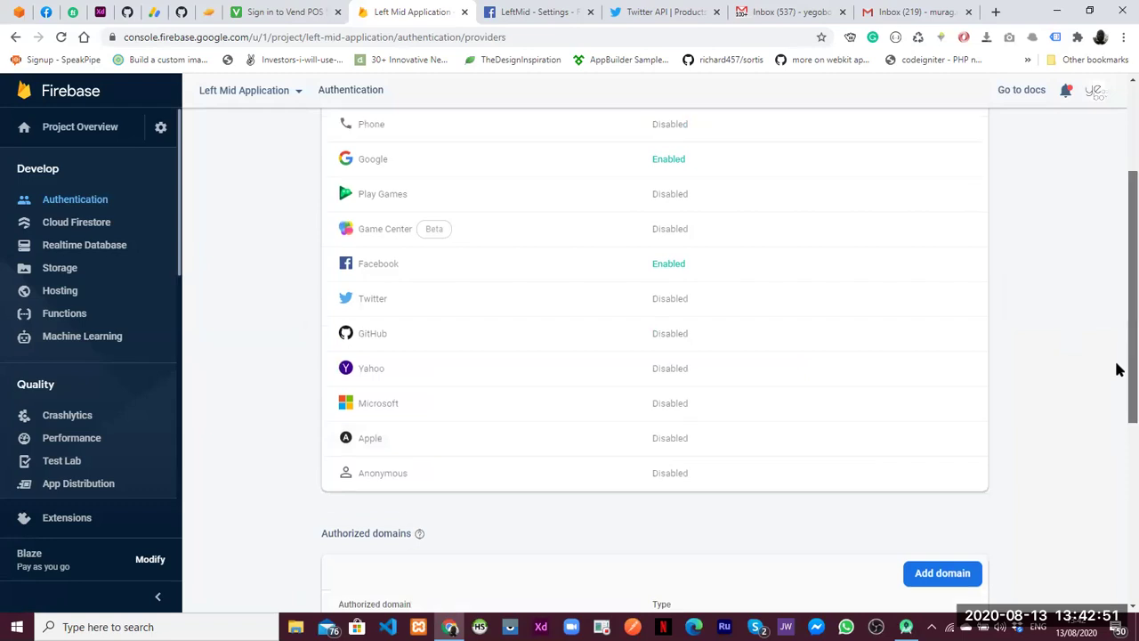
scroll(1120, 356, up, 1)
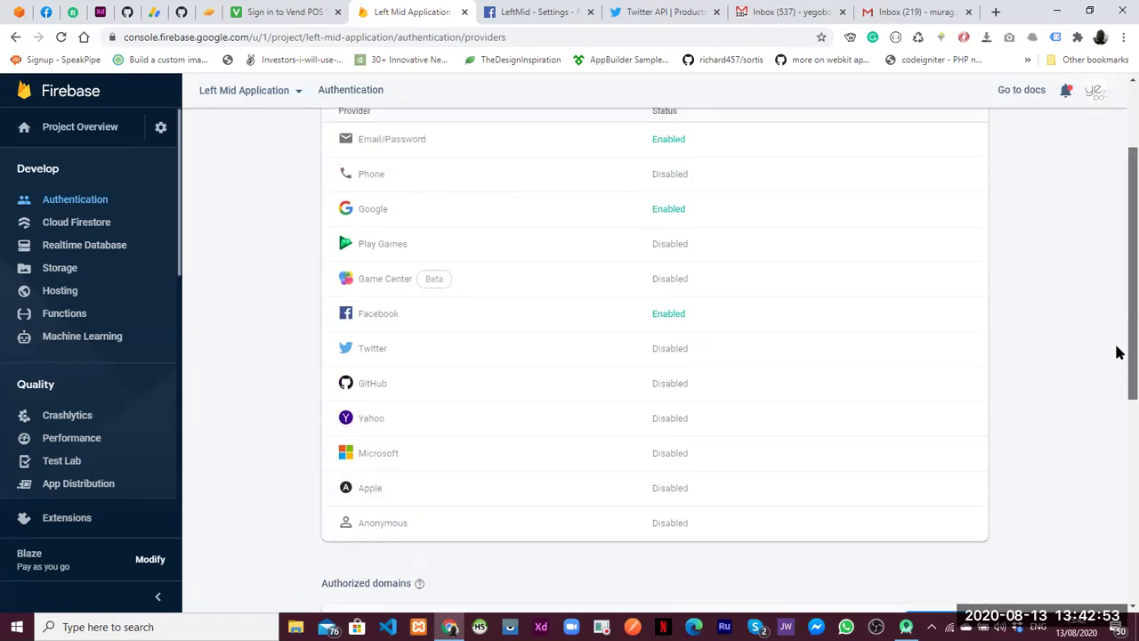
scroll(1120, 345, up, 1)
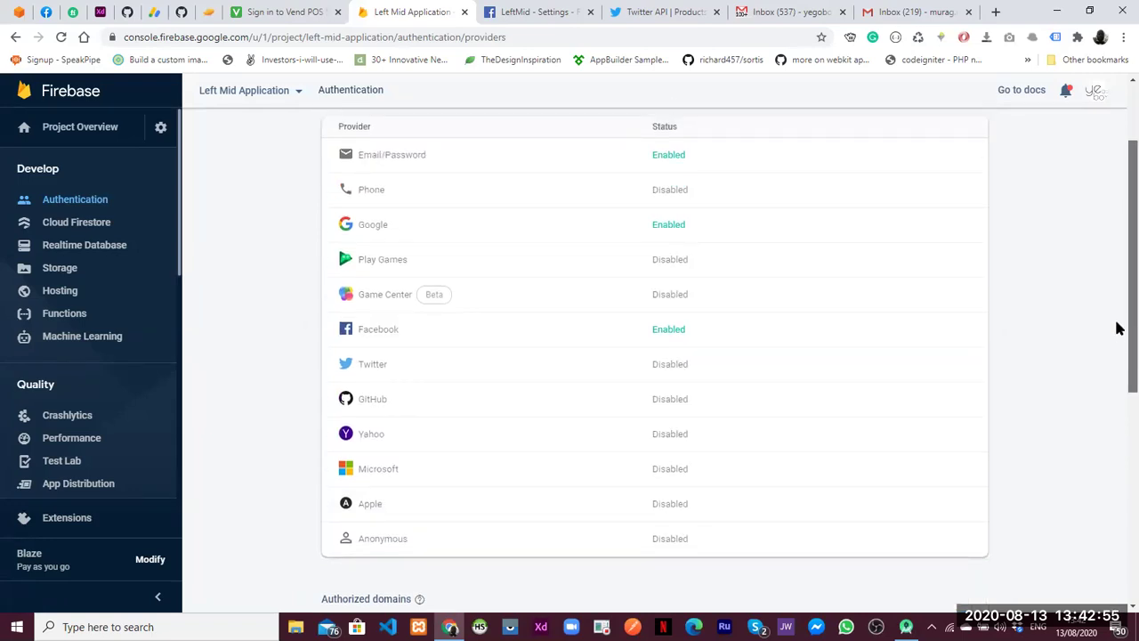
scroll(1119, 325, up, 1)
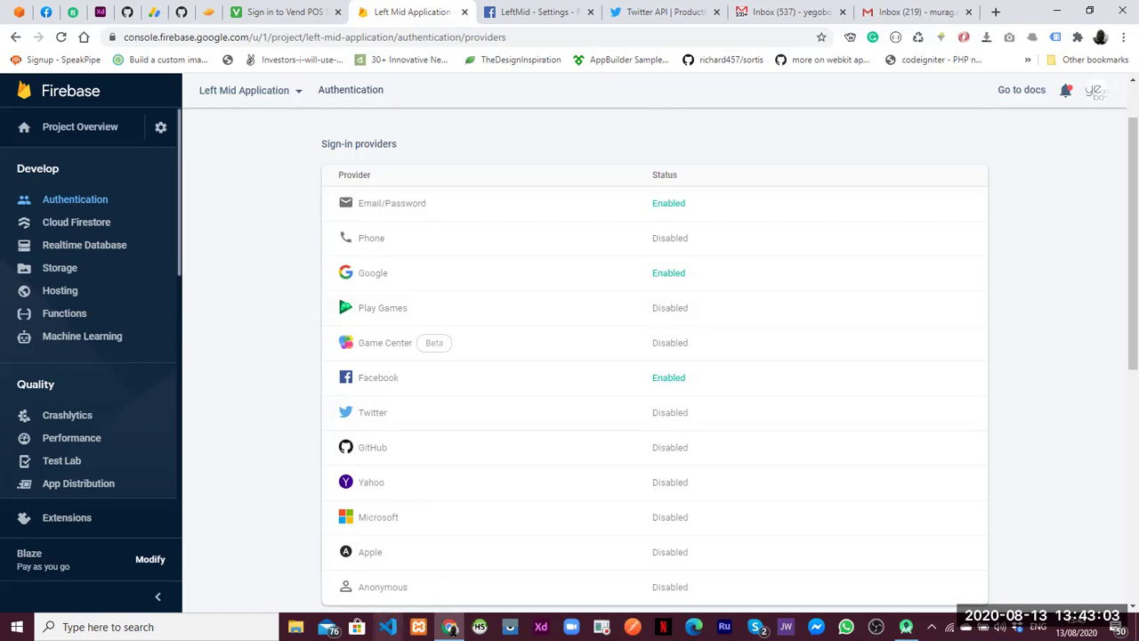
key(alt+Tab)
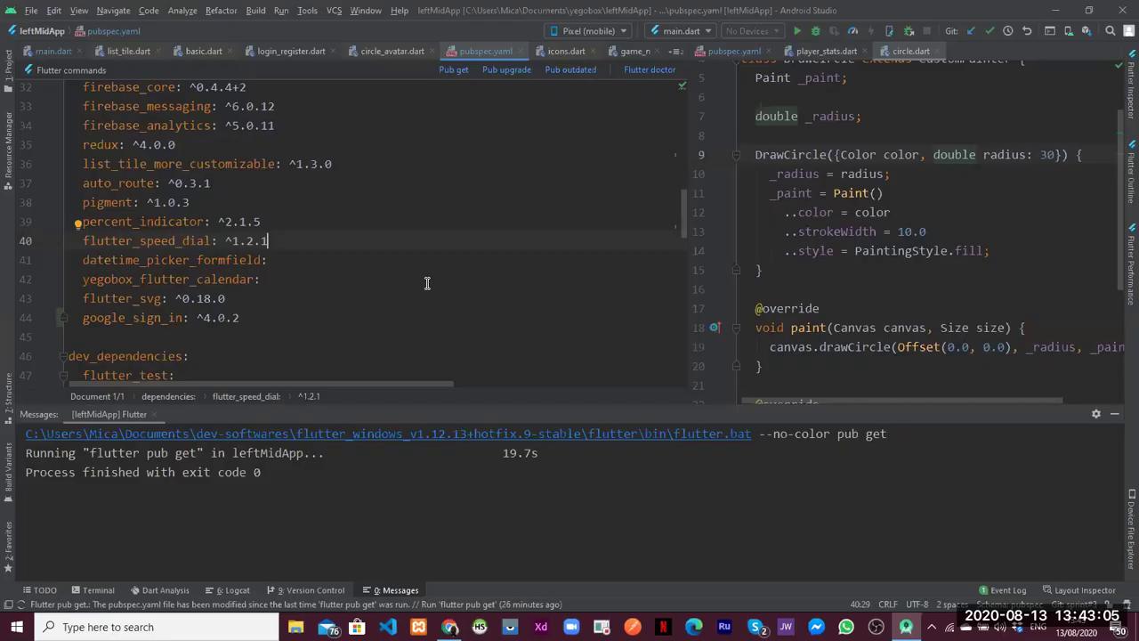
Select google_sign_in in pubspec.yaml, then return to Chrome and drag the Firebase tab rightwards
click(427, 283)
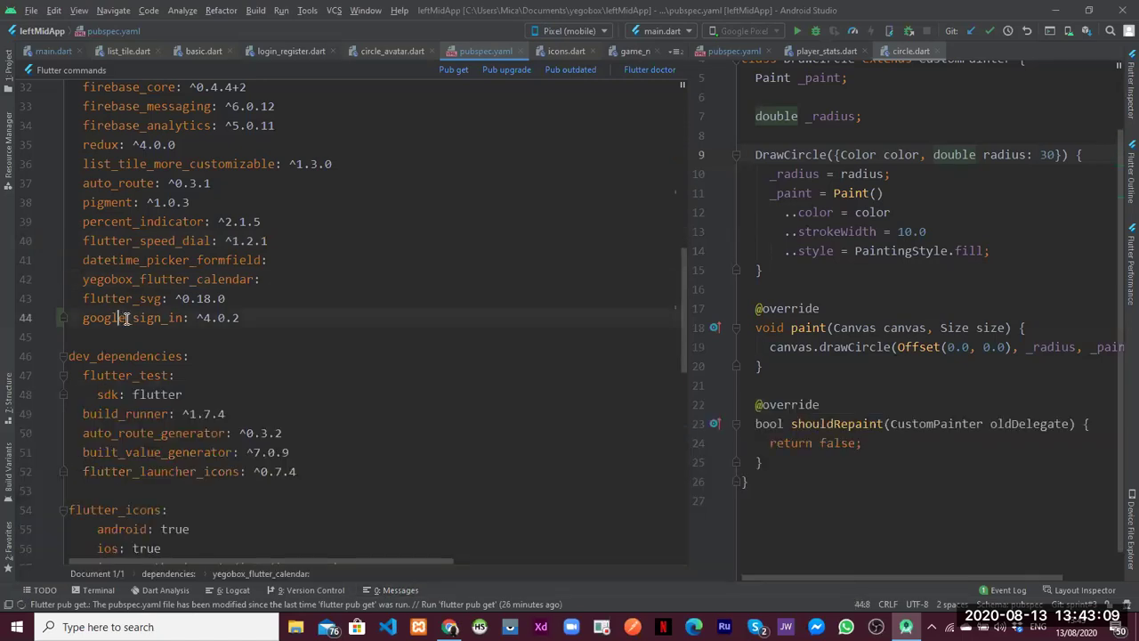
double_click(125, 319)
key(ctrl+c)
key(alt+Tab)
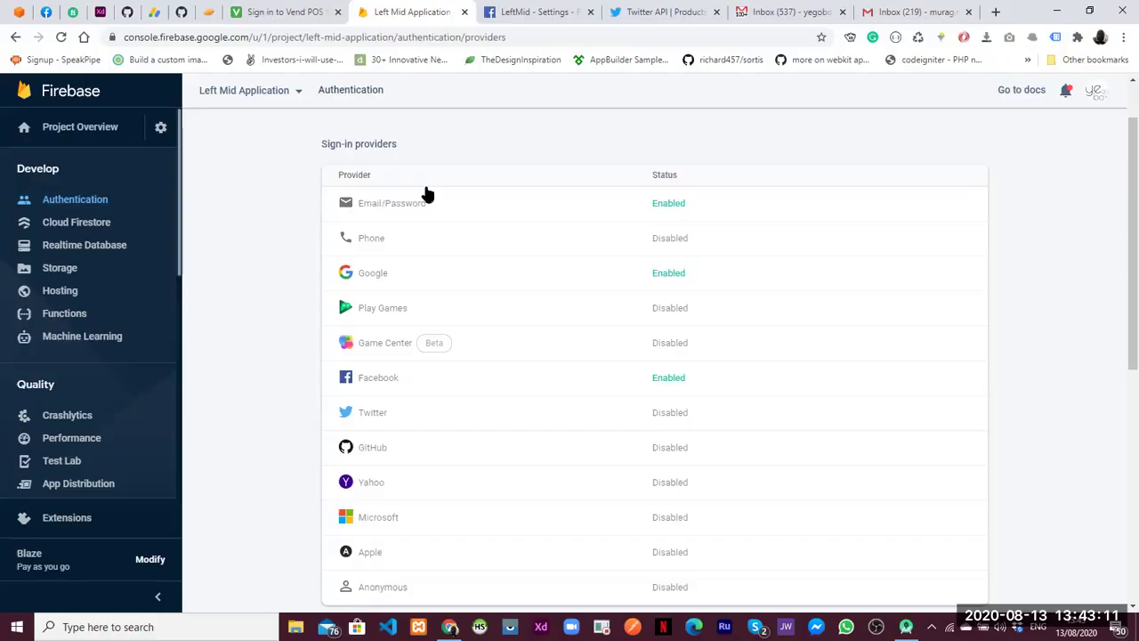
drag(440, 14, 1000, 18)
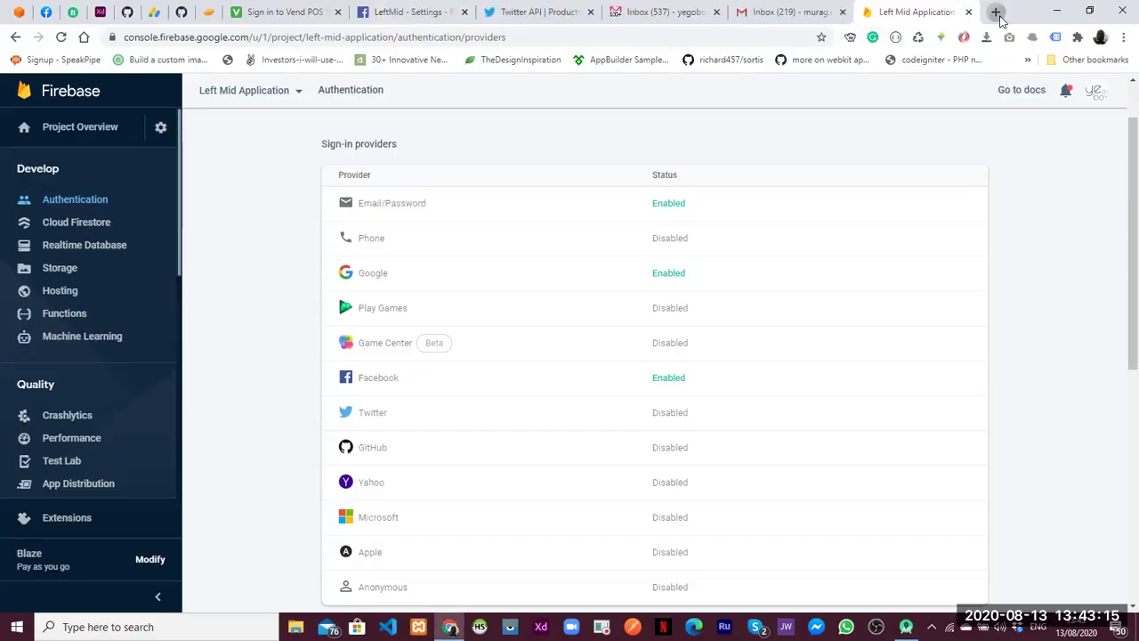
Search 'google_sign_in pub' in a new tab and open the google_sign_in 4.5.1 package page
click(997, 12)
key(ctrl+v)
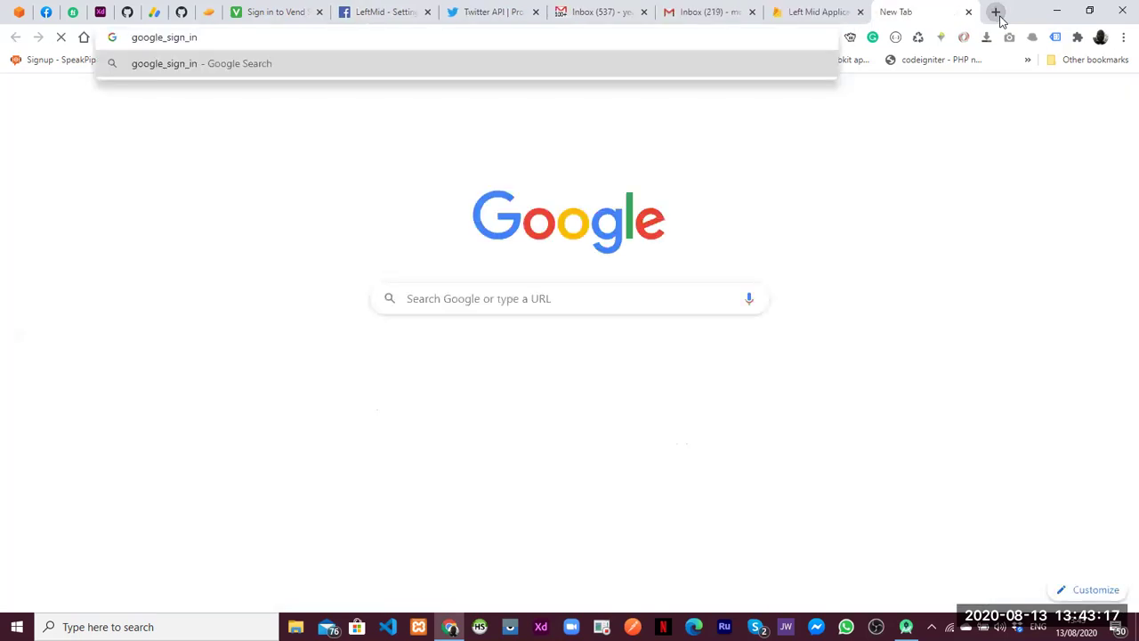
text(pub)
key(Return)
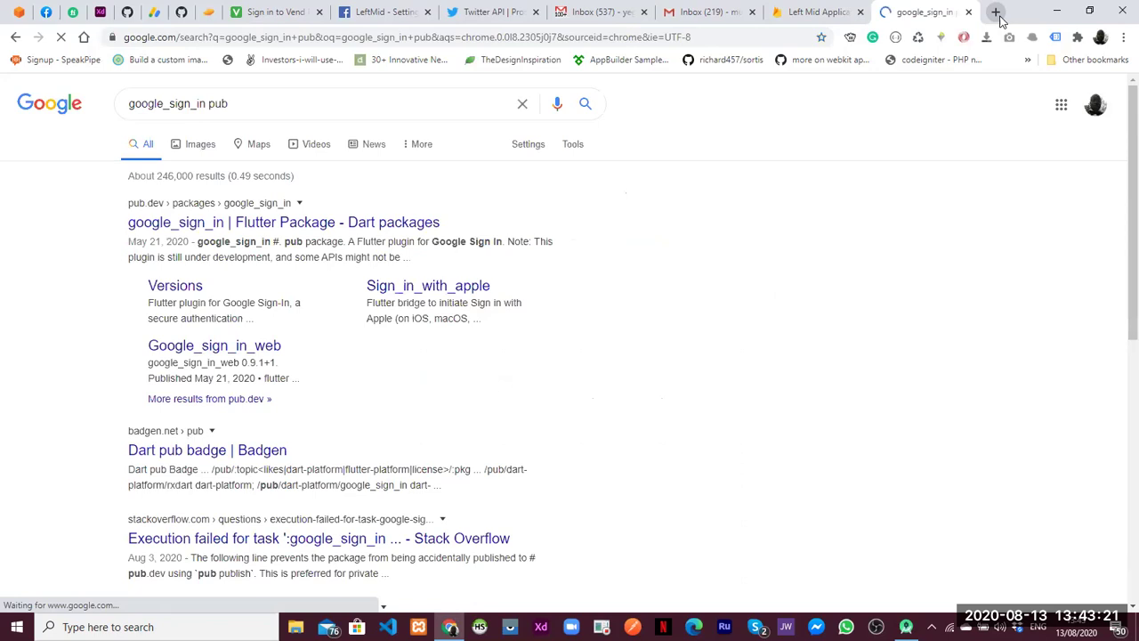
click(377, 226)
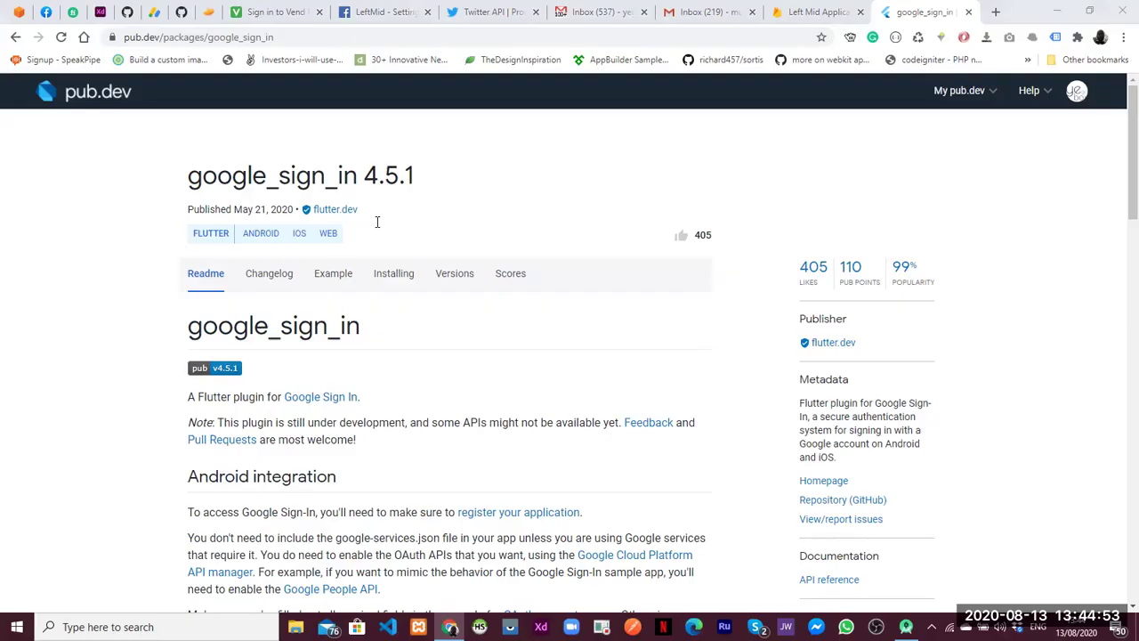
Select the screens folder in Android Studio's project tree, dismiss its context menu, and minimize the IDE
key(alt+Tab)
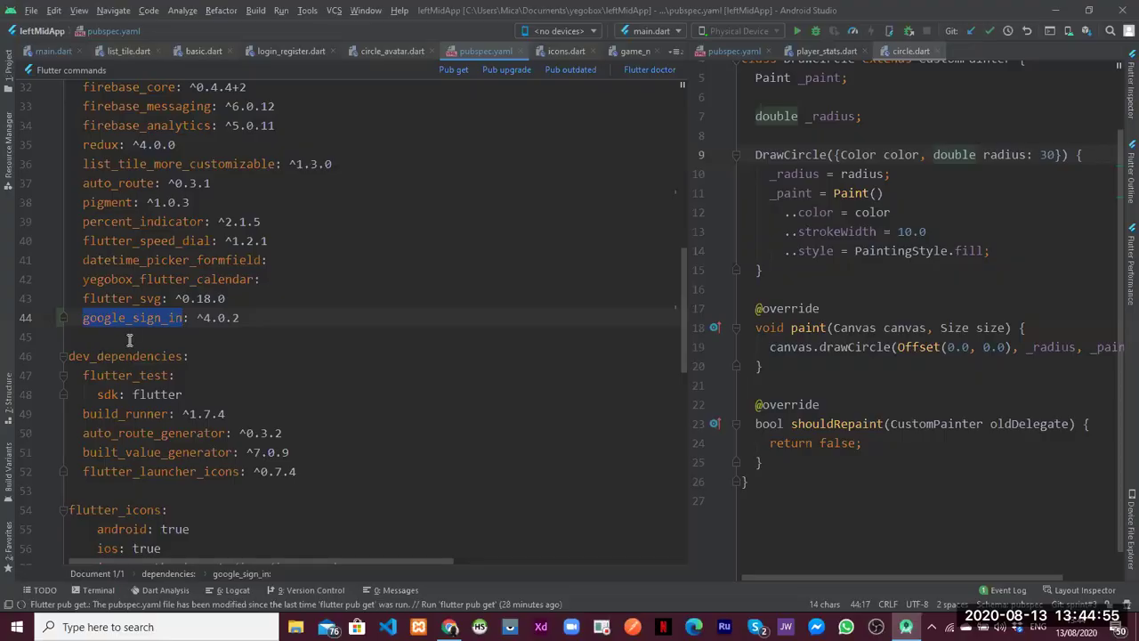
click(129, 340)
click(11, 64)
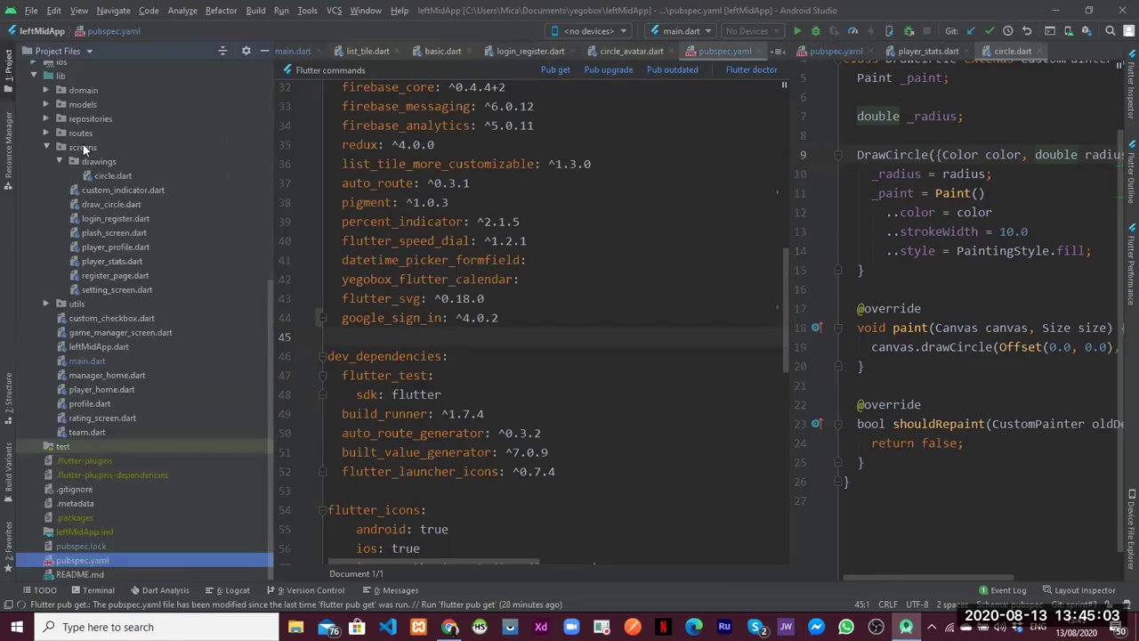
click(81, 147)
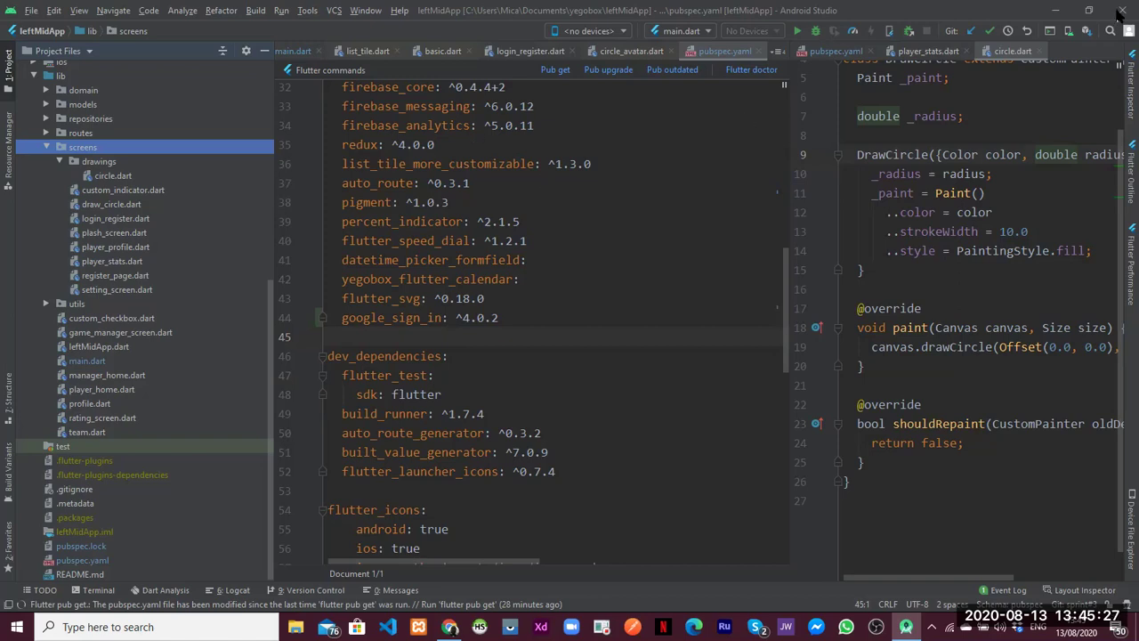
key(shift+F10)
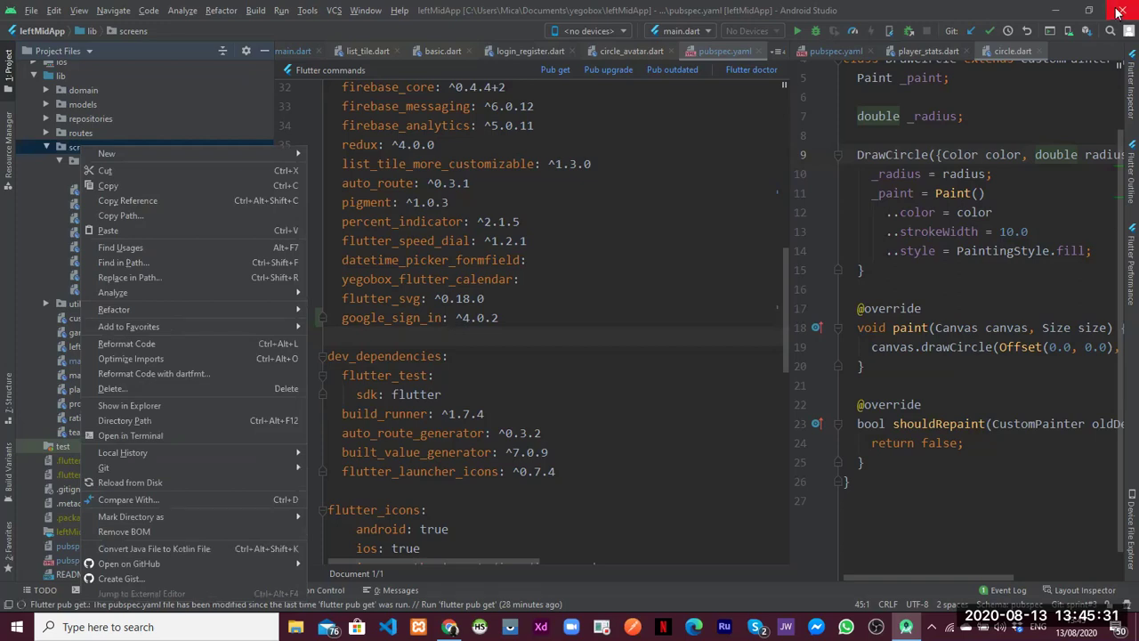
key(Escape)
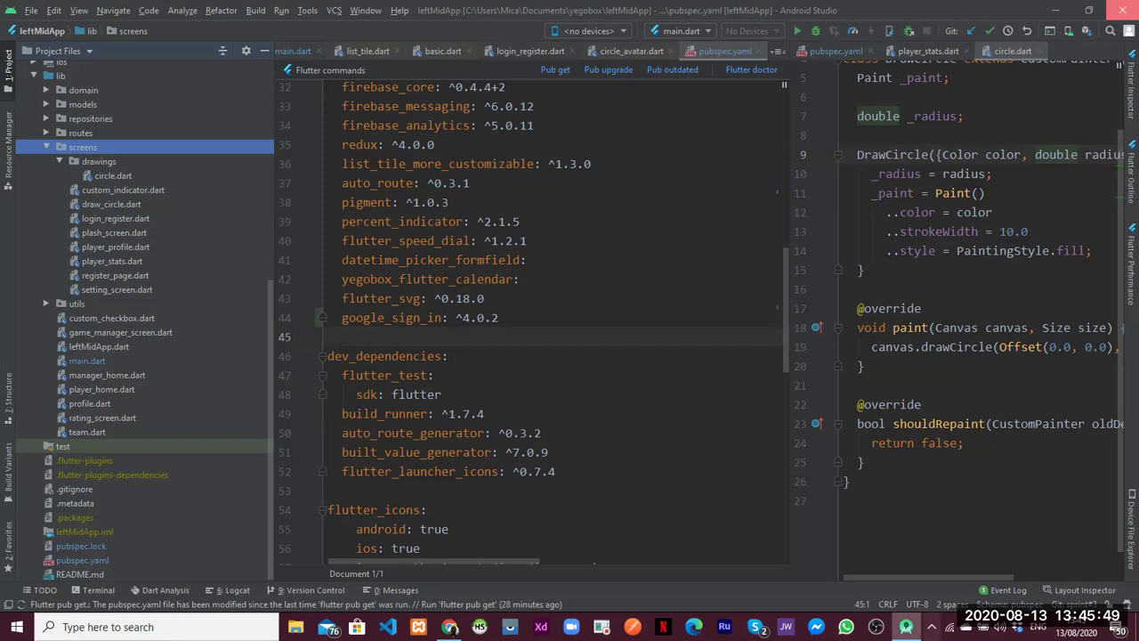
click(931, 626)
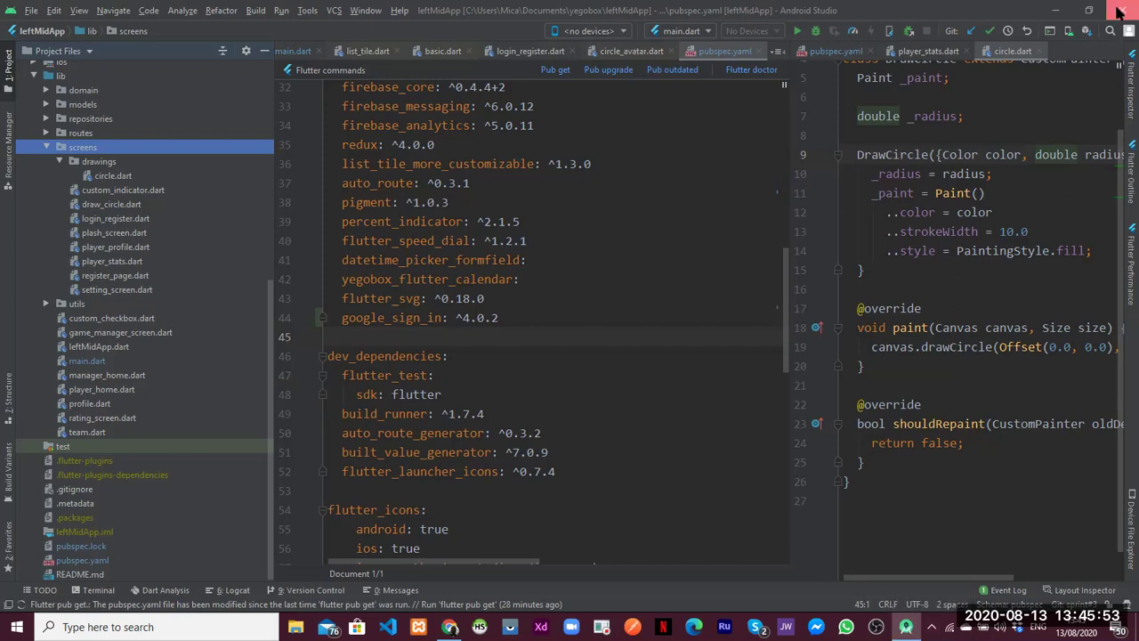
click(1057, 11)
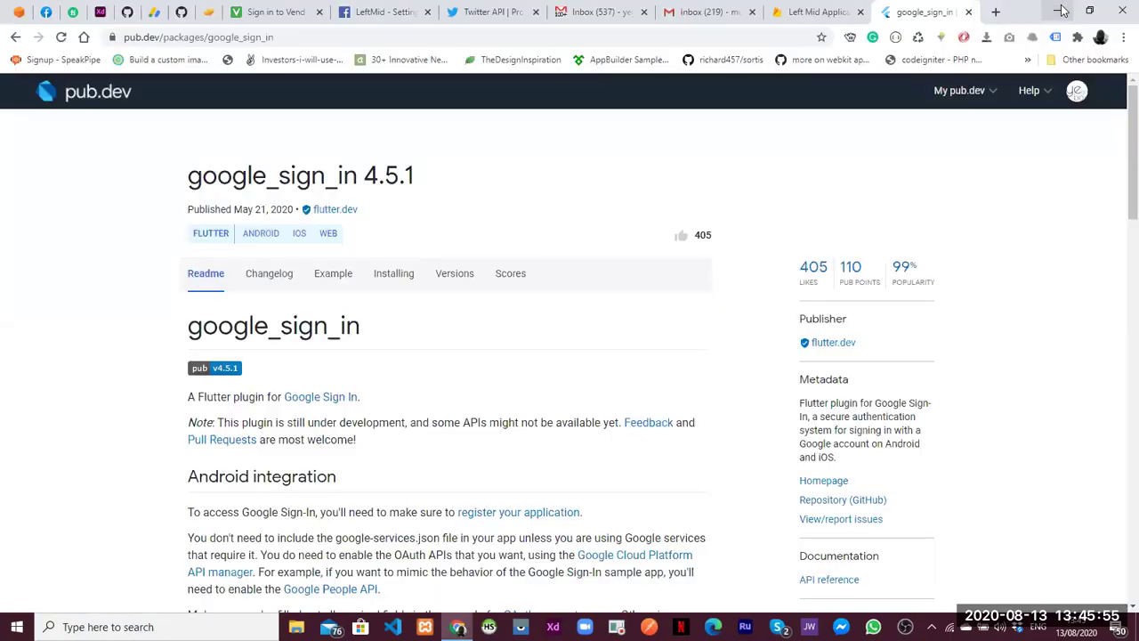
Minimize Chrome to reach the desktop
click(1062, 11)
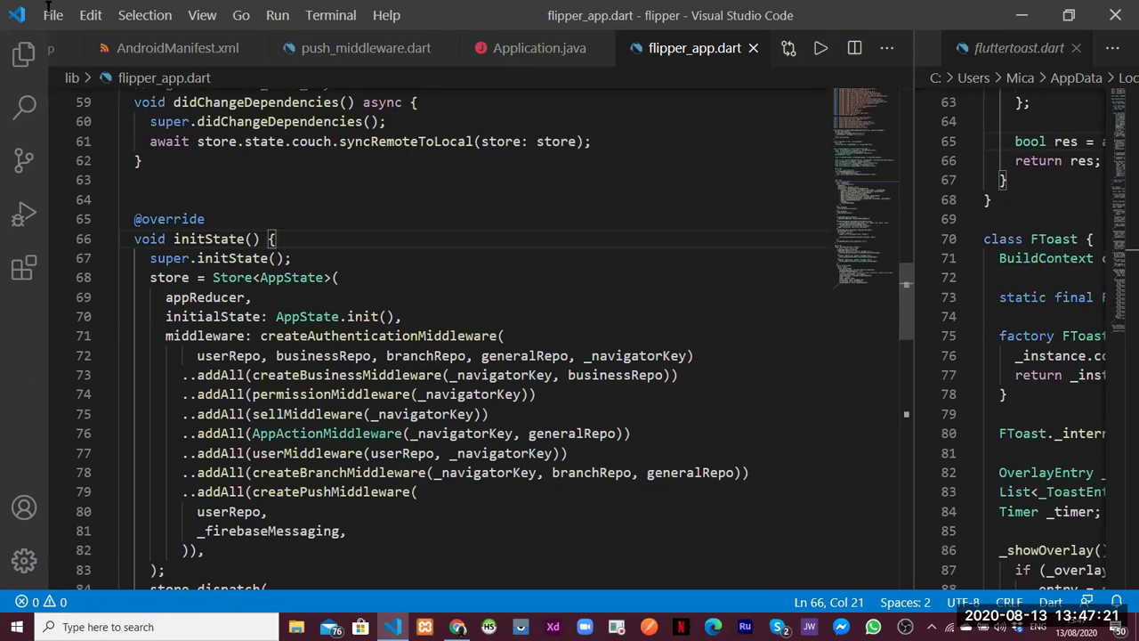
Reopen the ...\yegobox\leftMidApp project through File > Open Recent
click(56, 16)
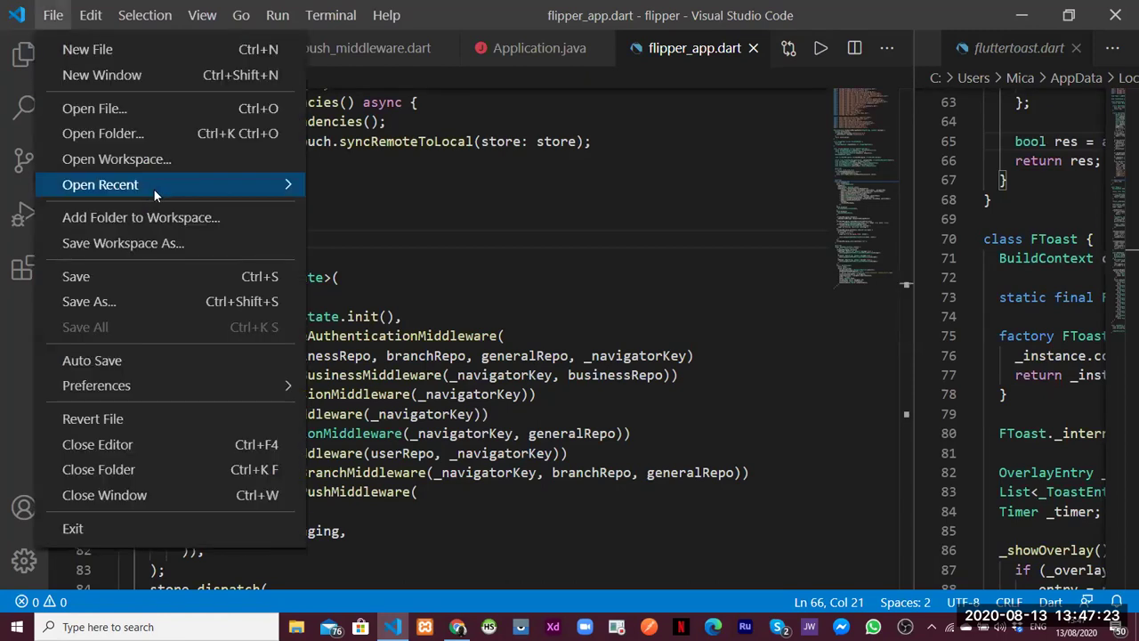
mouse_move(154, 187)
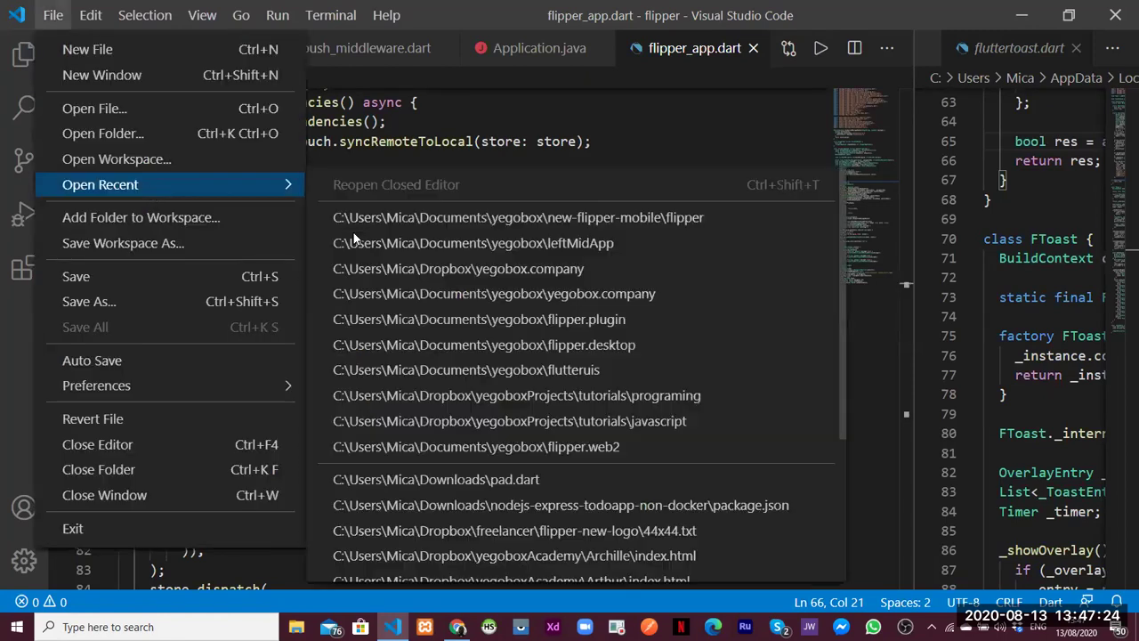
click(525, 242)
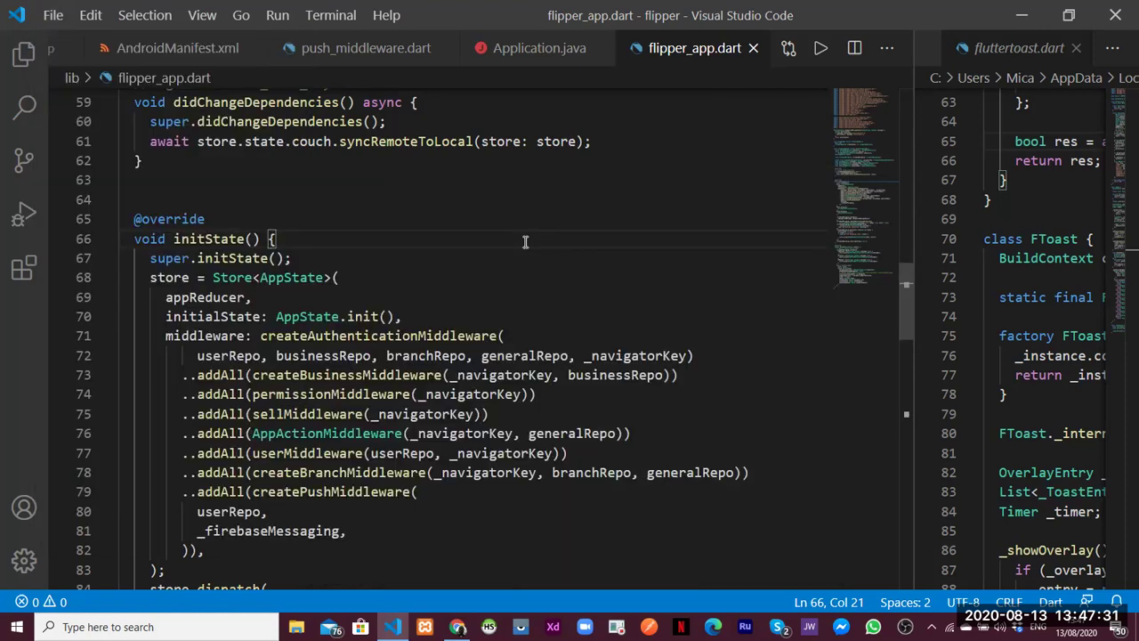
key(ctrl+shift+n)
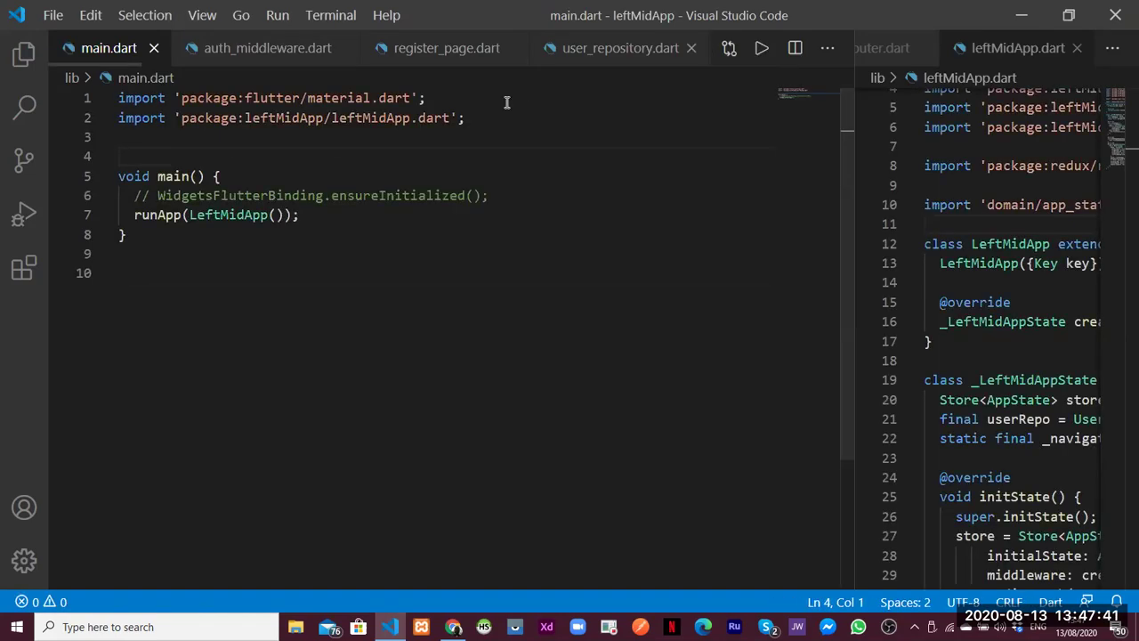
Close the main.dart, launch.json and pubspec.yaml editors and show the Explorer
key(F5)
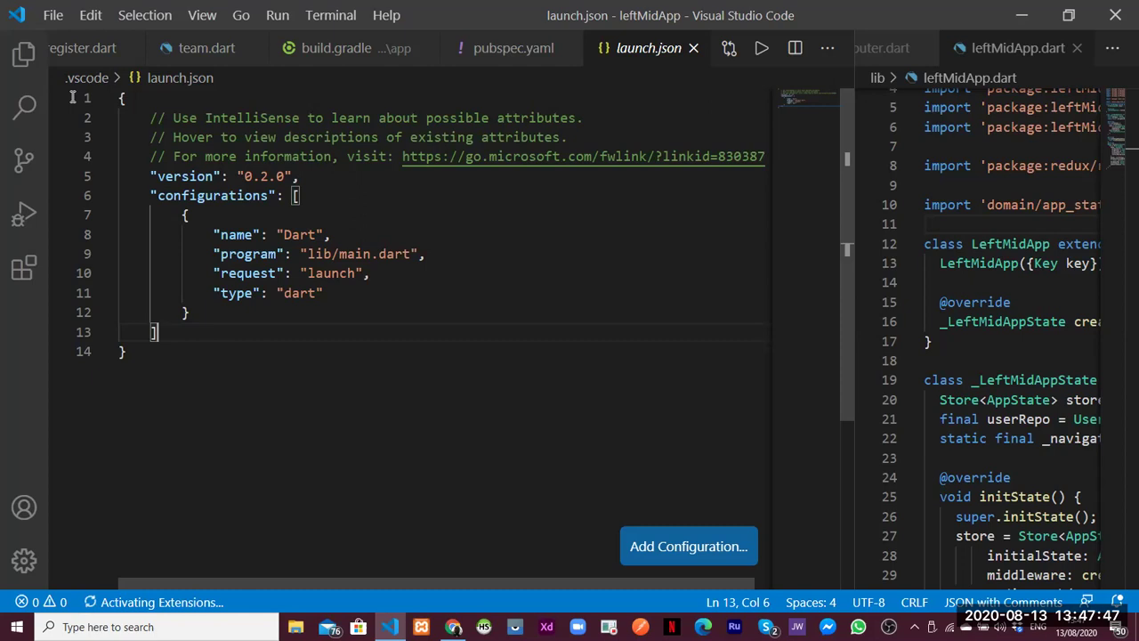
key(ctrl+w)
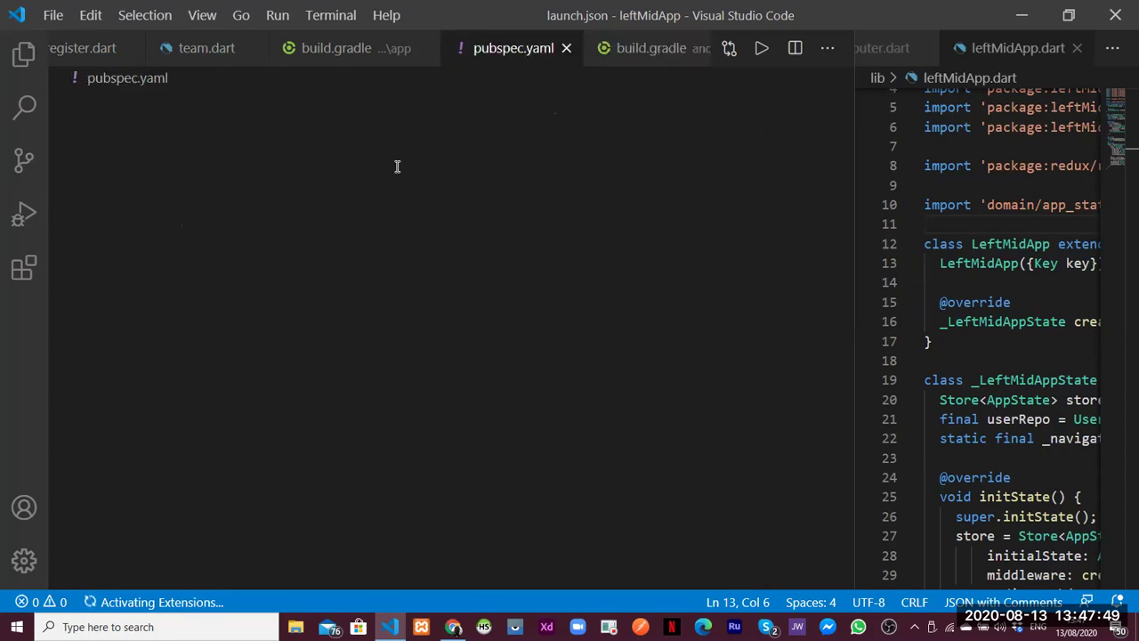
key(ctrl+w)
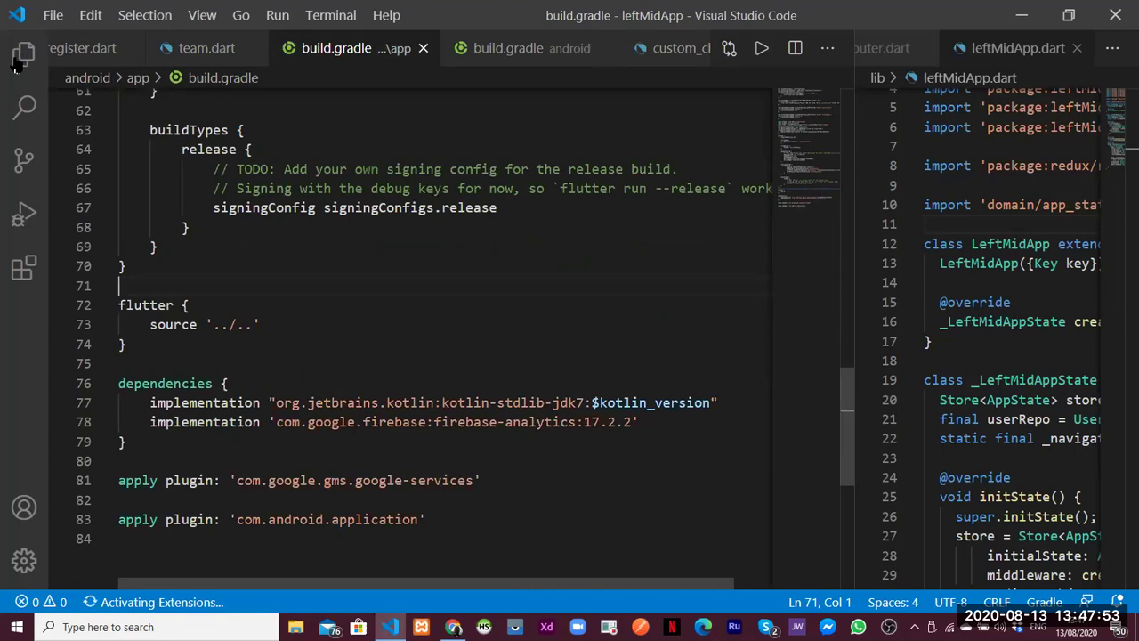
key(ctrl+shift+e)
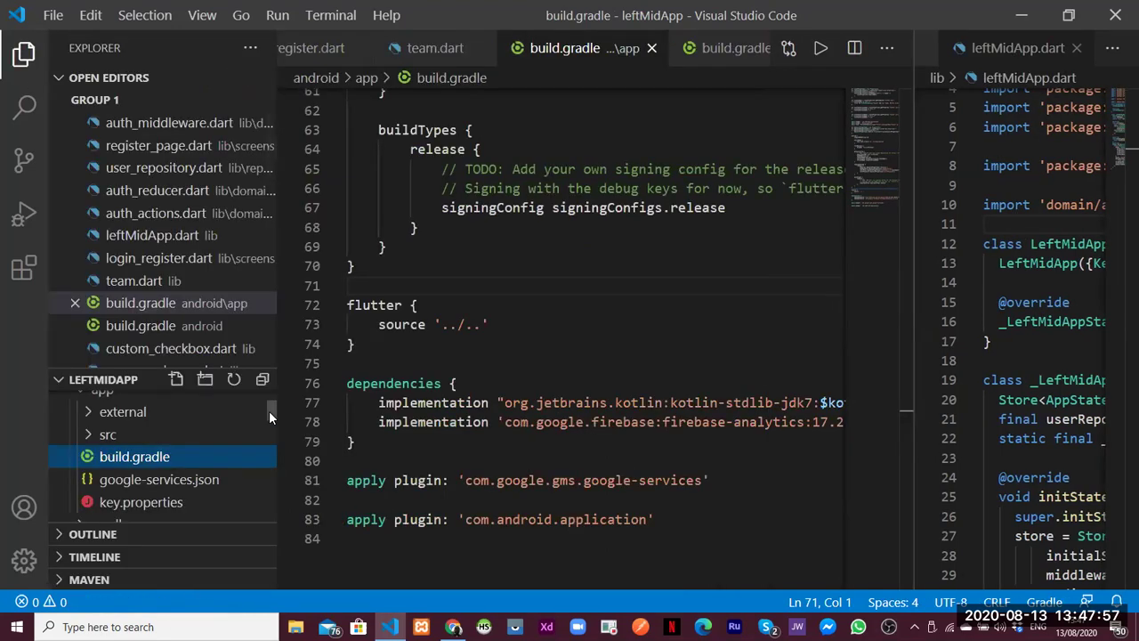
Close both build.gradle editors, collapse the app folder, and start a new untitled file
click(651, 48)
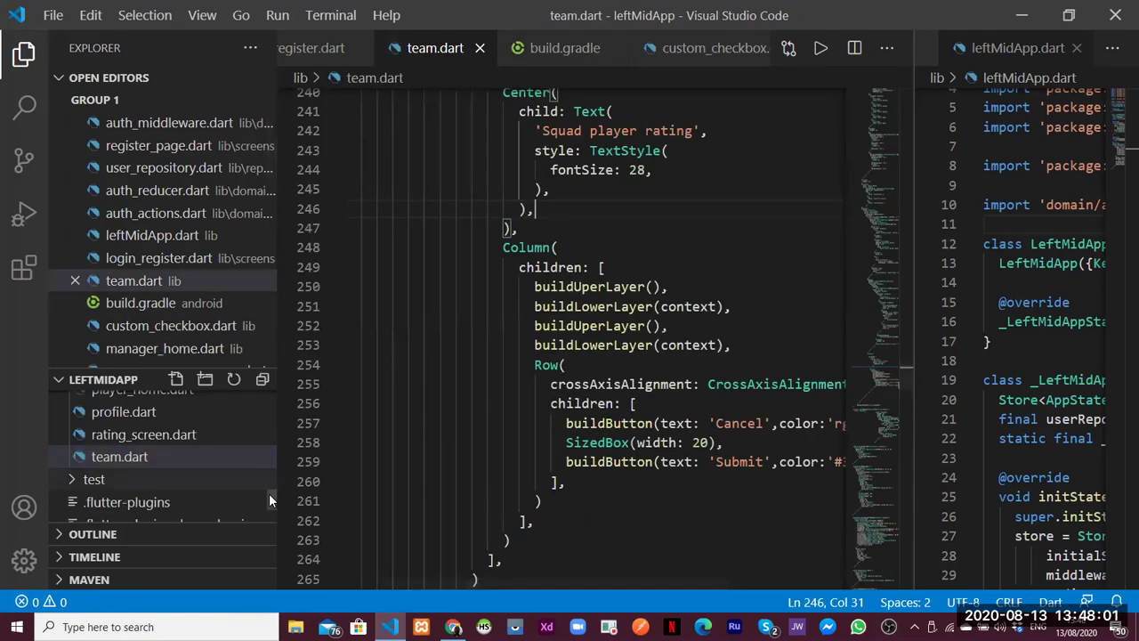
scroll(271, 442, up, 1)
click(271, 407)
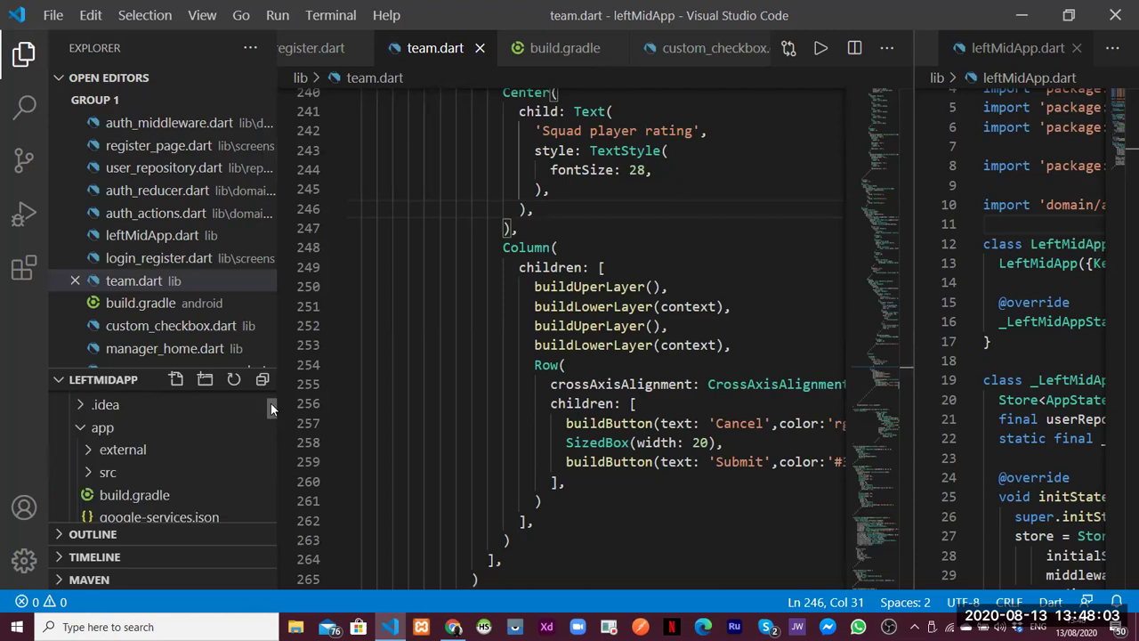
click(209, 443)
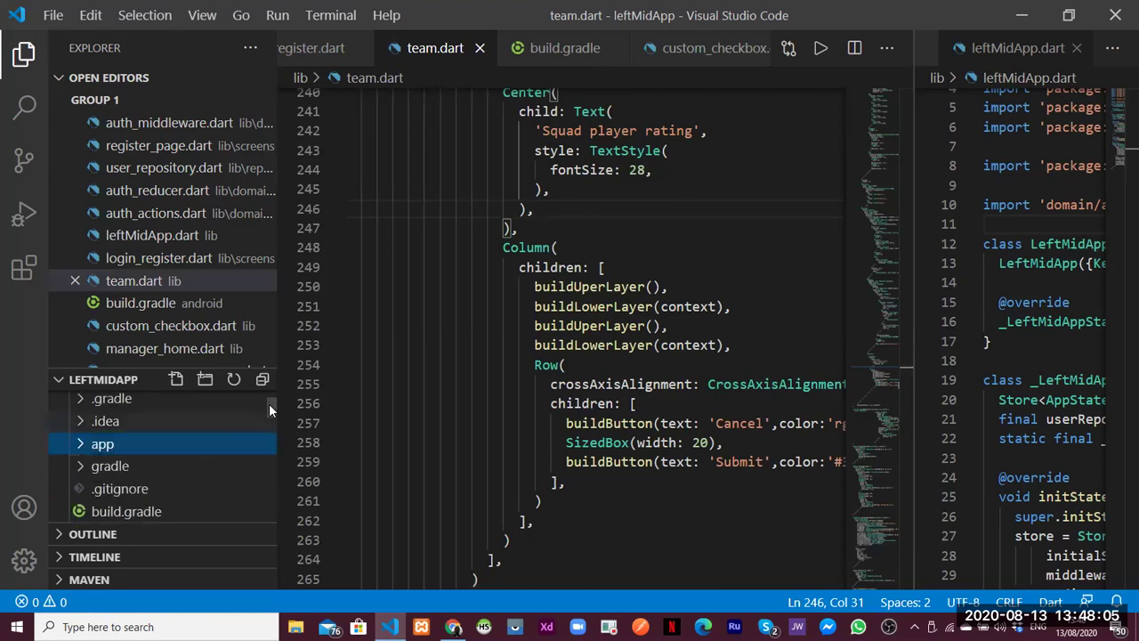
drag(269, 417, 269, 424)
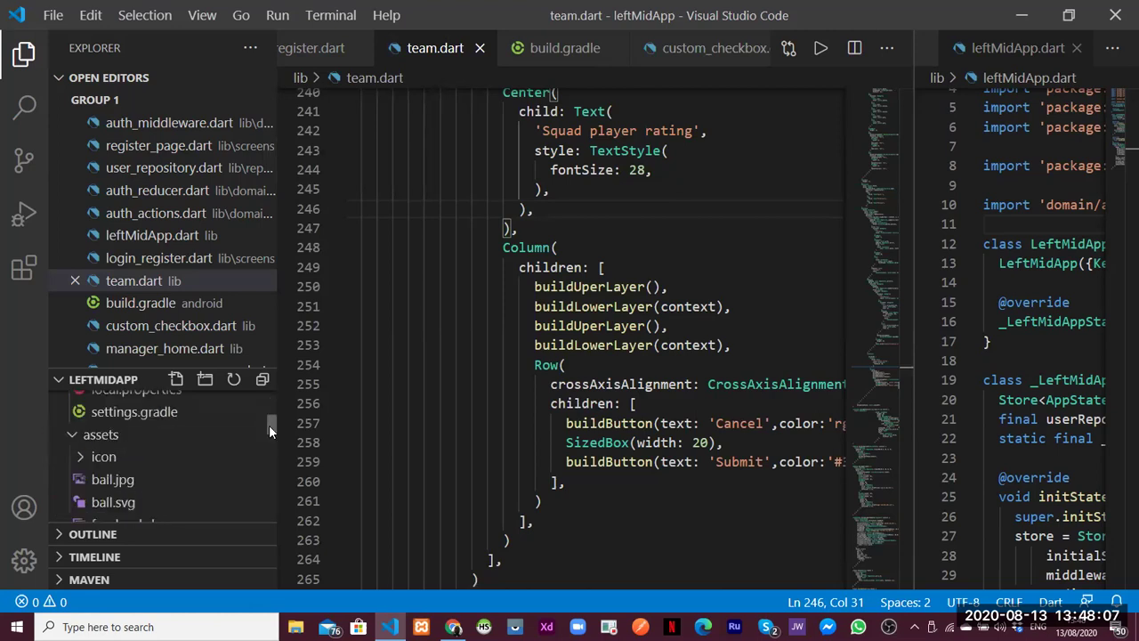
scroll(269, 424, down, 2)
click(526, 306)
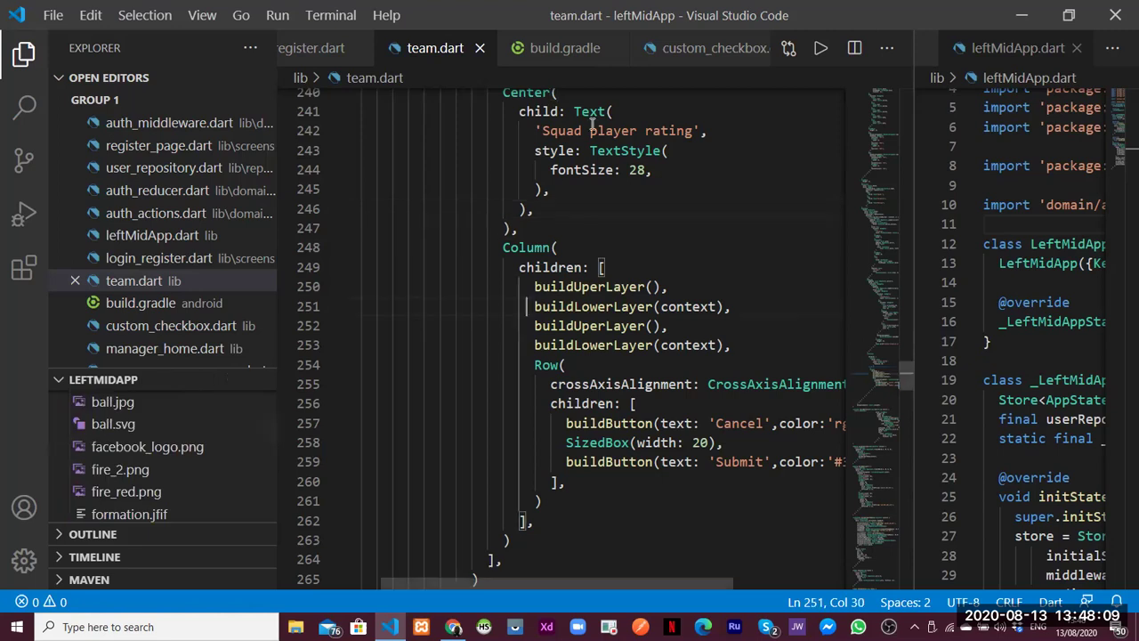
click(616, 50)
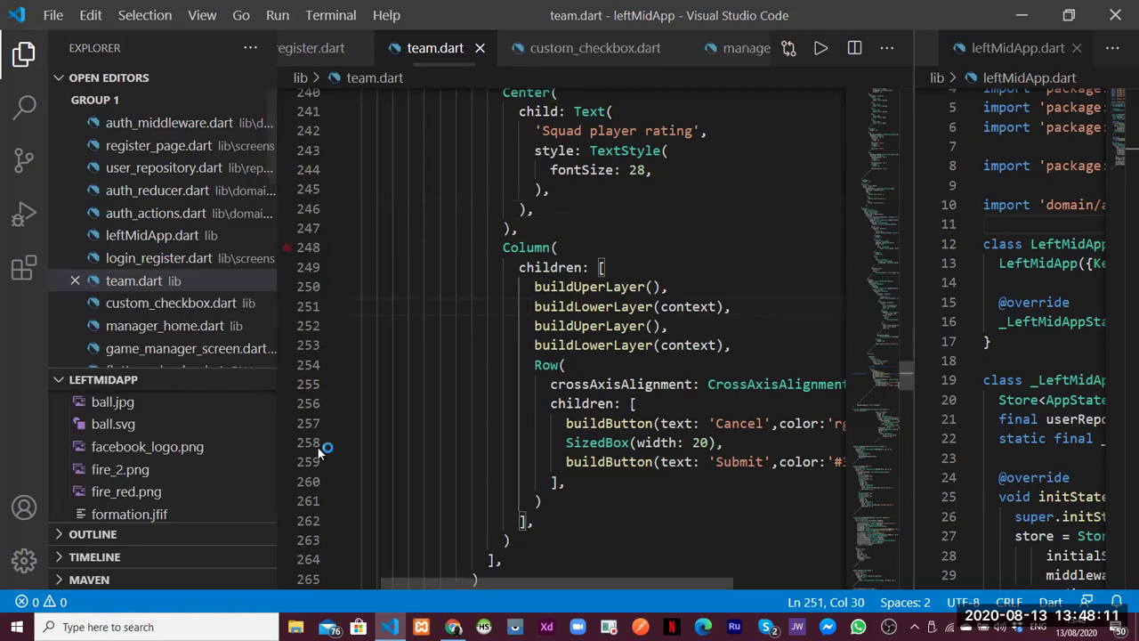
key(ctrl+n)
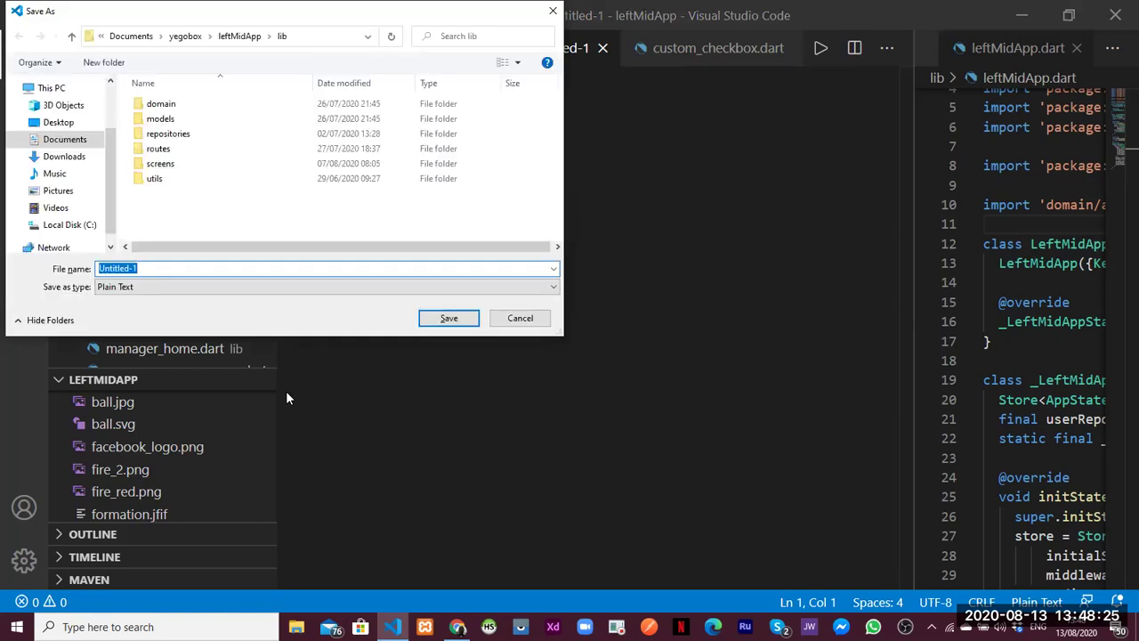
Cancel the Save As dialog and switch the colour theme to Light+
key(Escape)
click(24, 566)
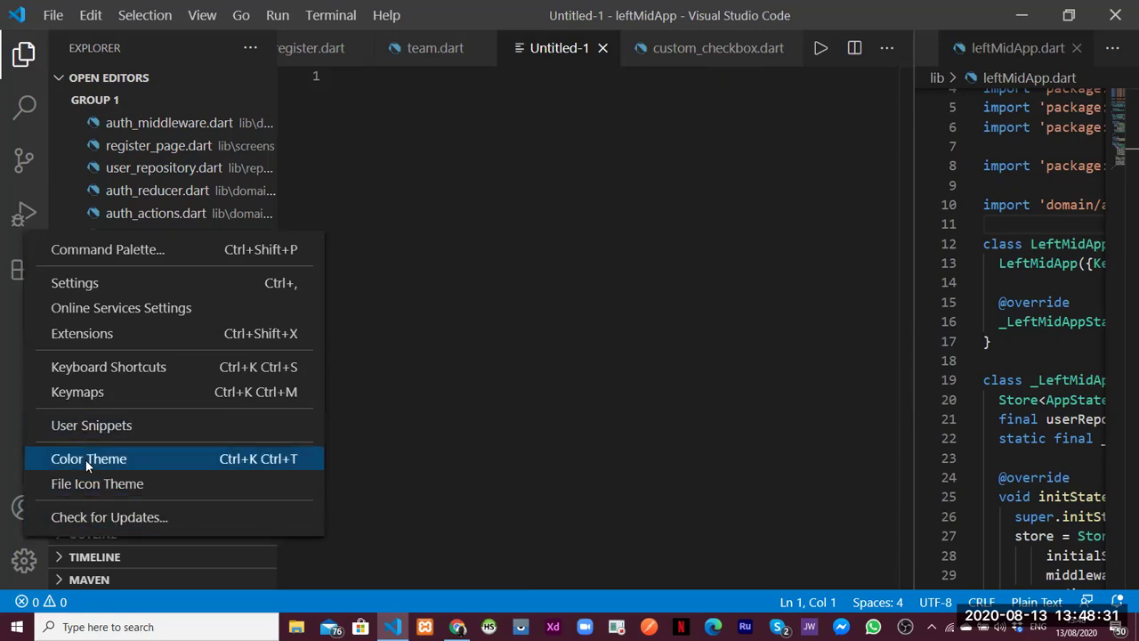
click(89, 458)
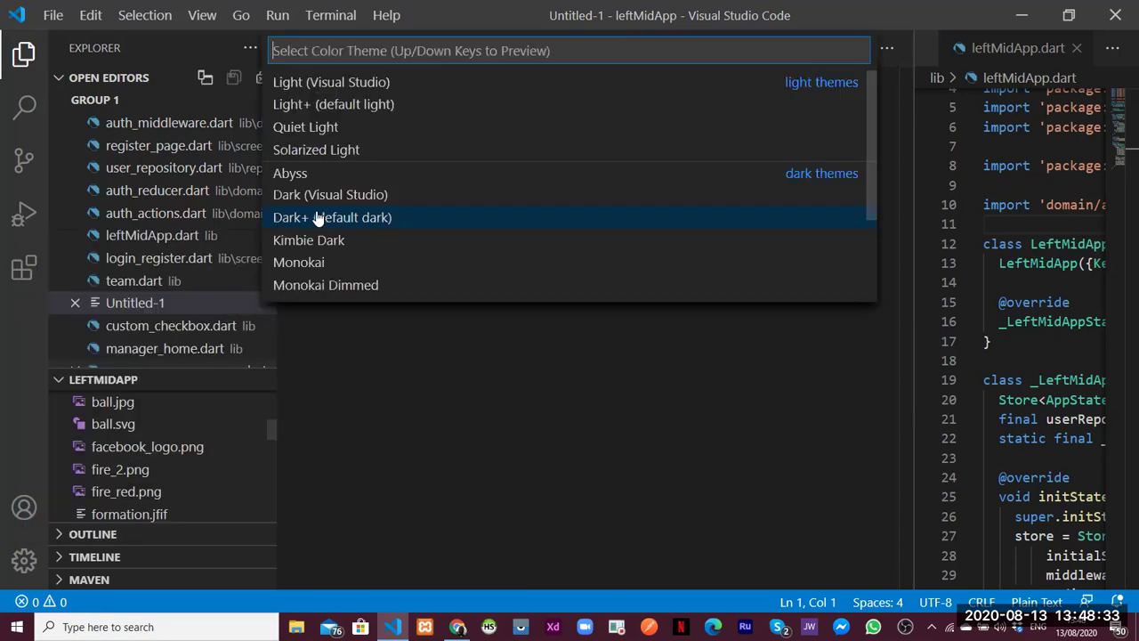
click(307, 105)
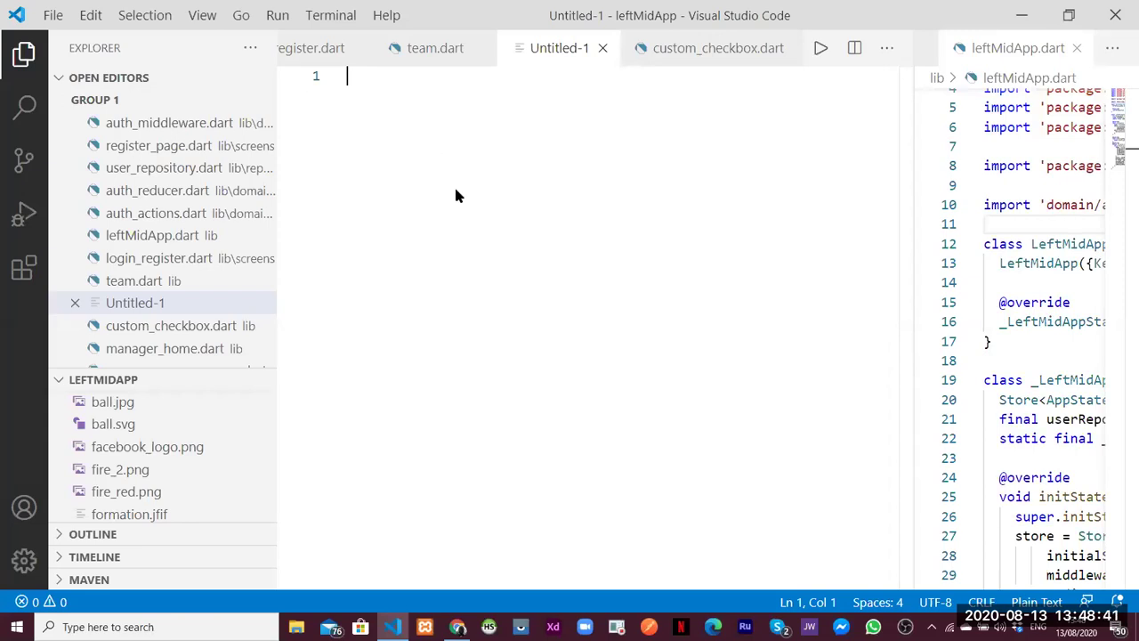
Save the new untitled file in lib as draft_sign_in.dart
key(ctrl+s)
text(g)
key(BackSpace)
text(dr)
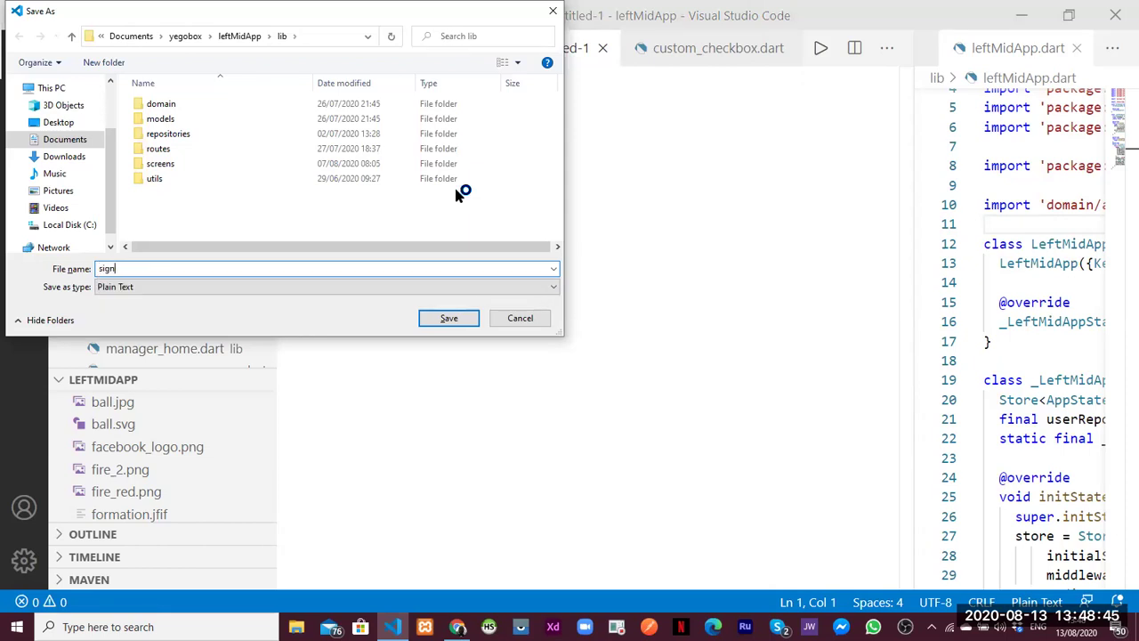
text(a)
text(ft_s)
text(ing)
key(BackSpace)
key(BackSpace)
text(gn_in.d)
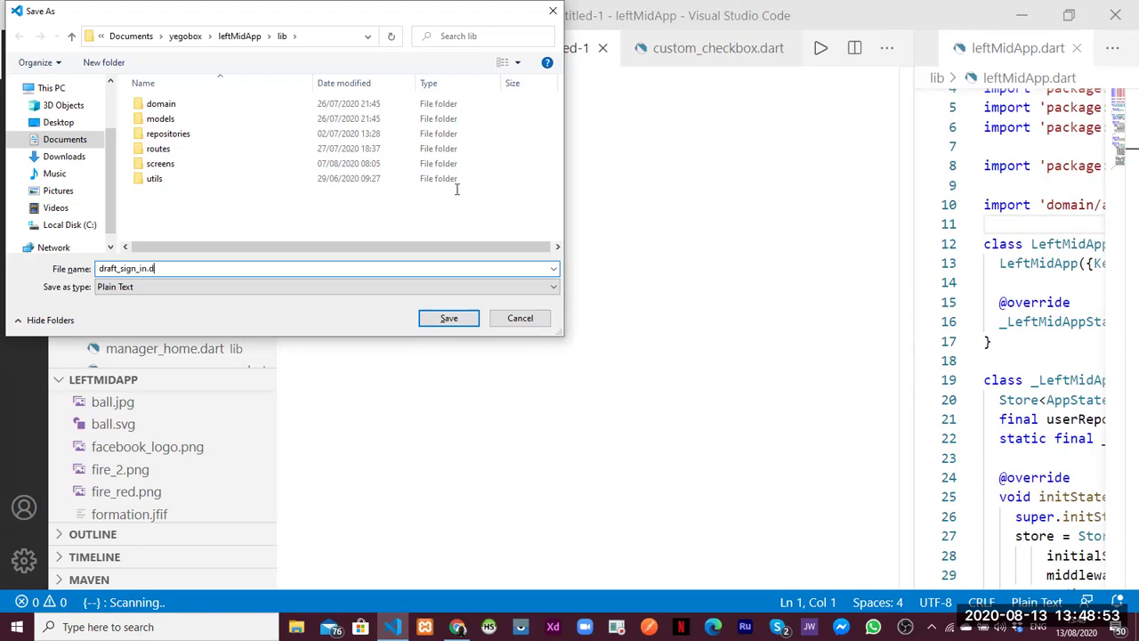
key(Return)
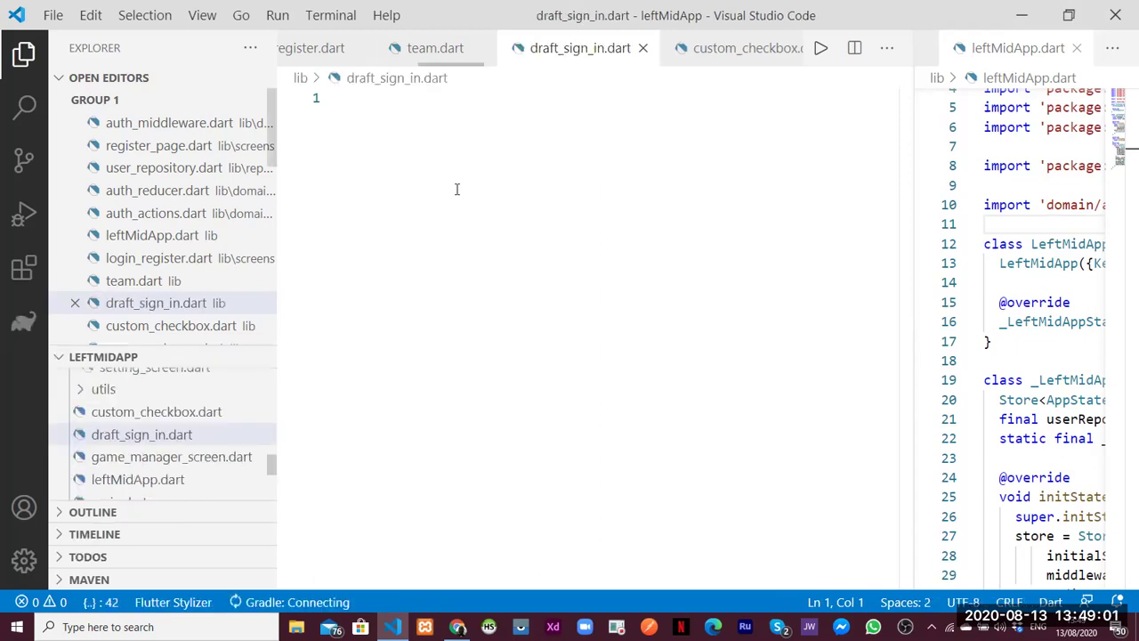
Hide the sidebar, type 'state' on line 1, and open a new Chrome tab
key(ctrl+b)
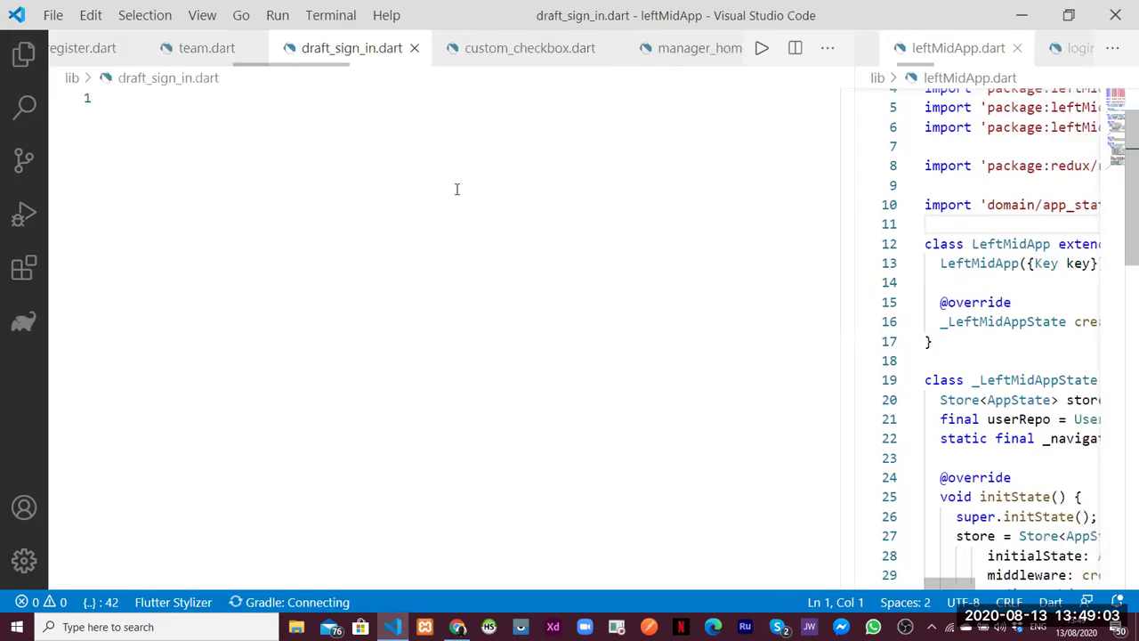
text(state)
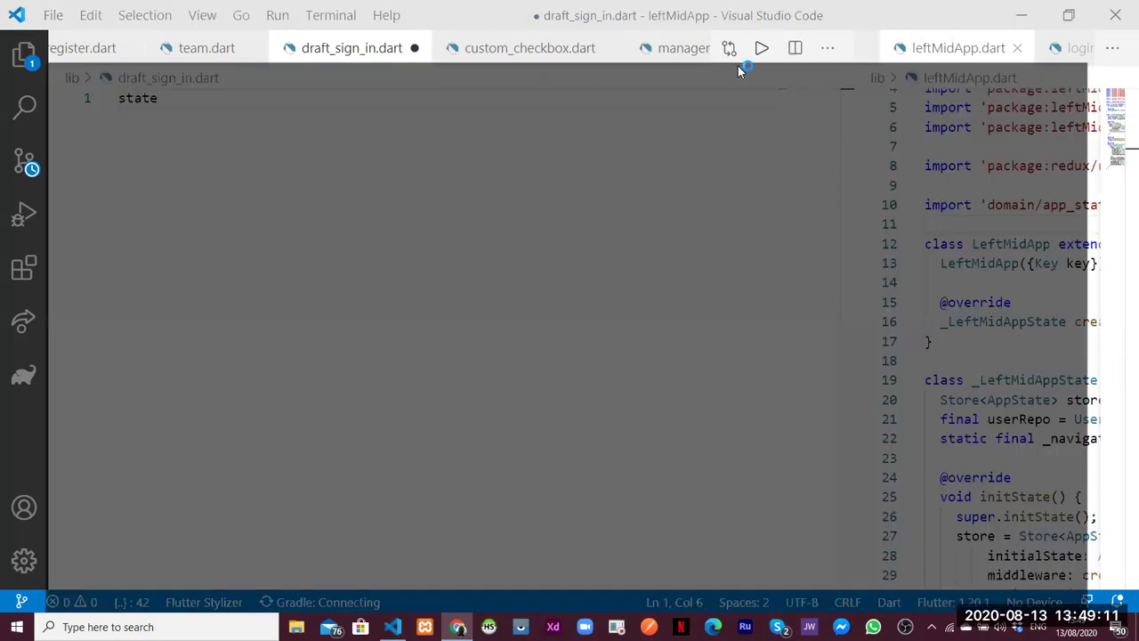
key(alt+Tab)
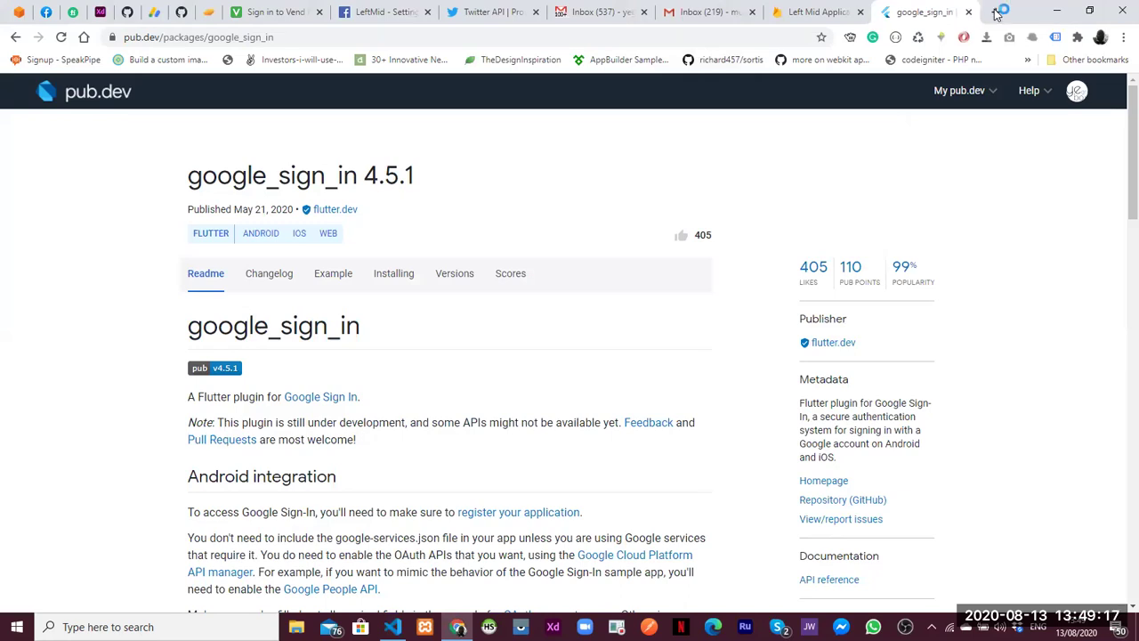
click(996, 11)
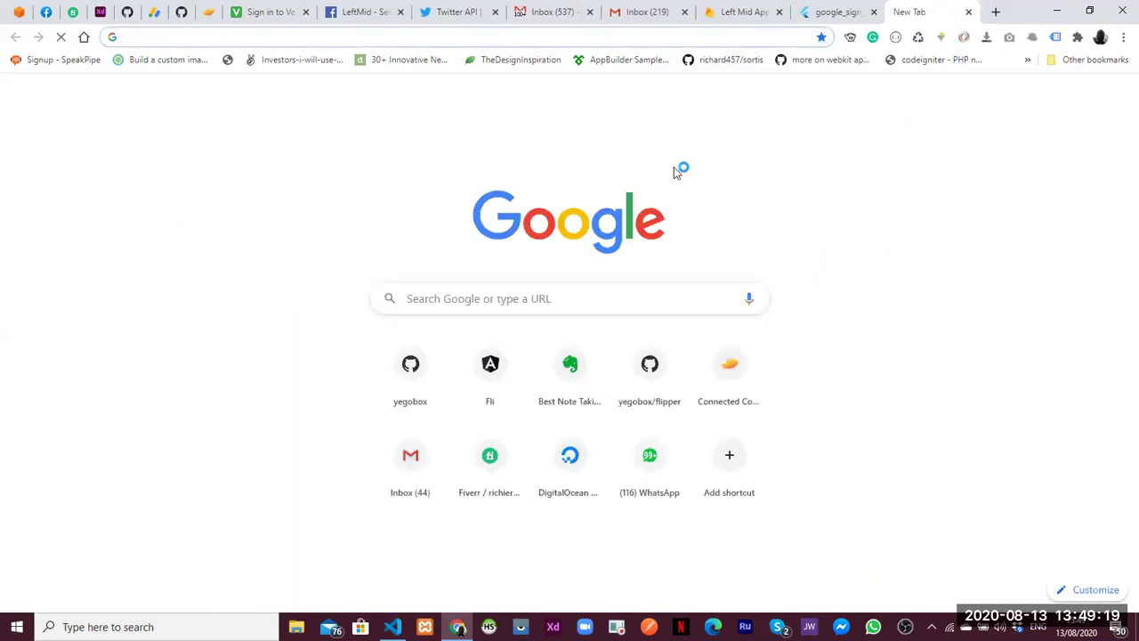
Search for 'facebook login flutter pub' from the new tab's address bar
text(facebook l)
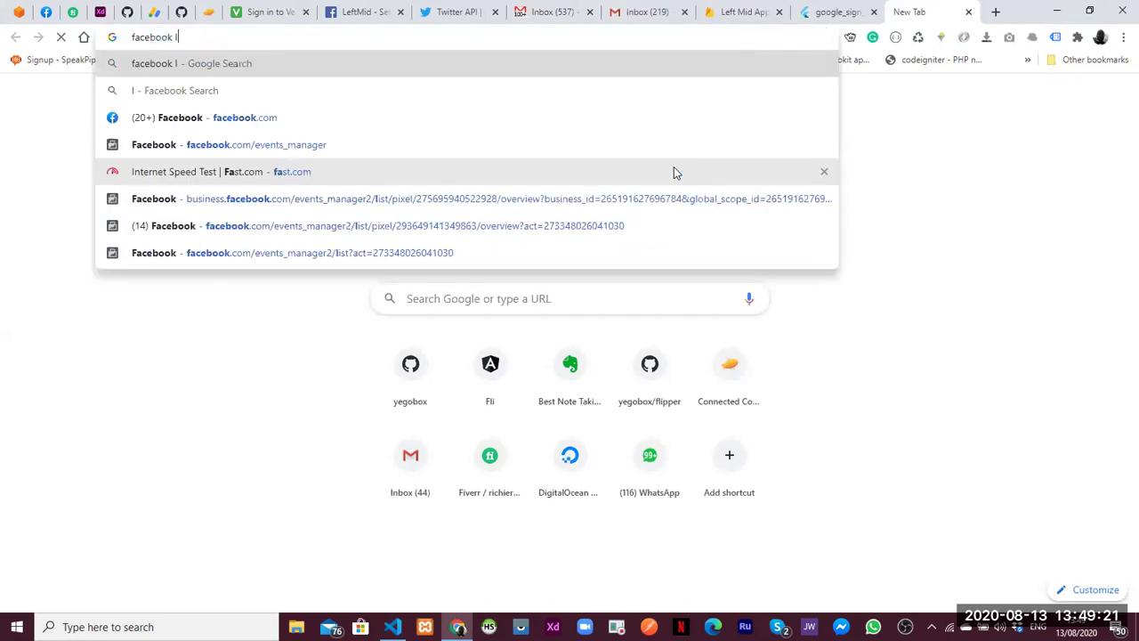
text(ogin flutt)
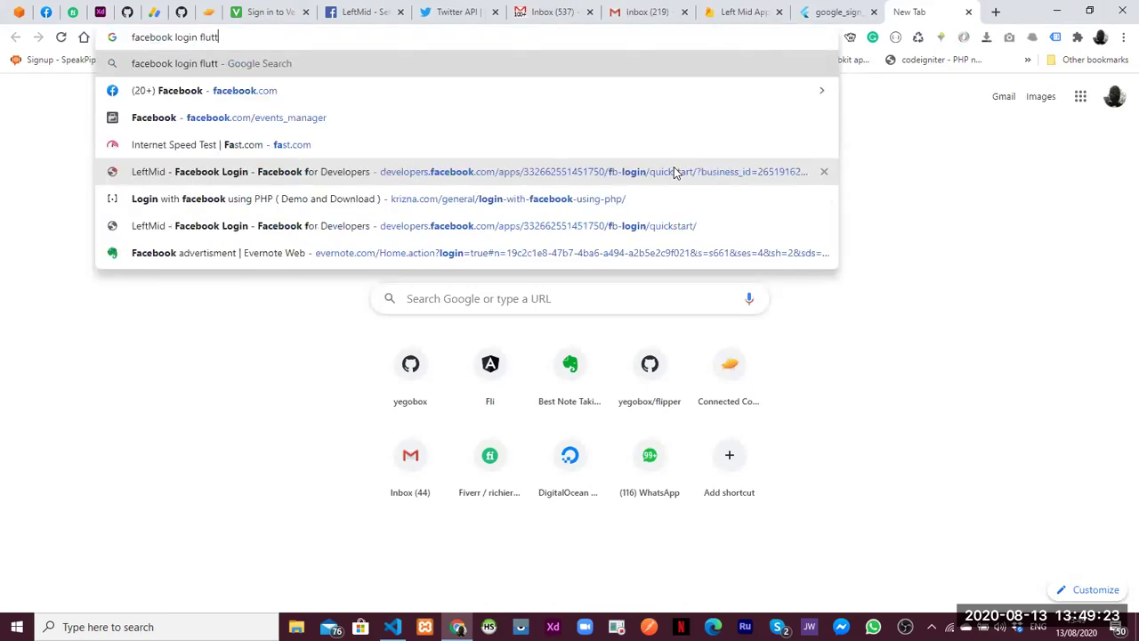
text(er pub)
key(Return)
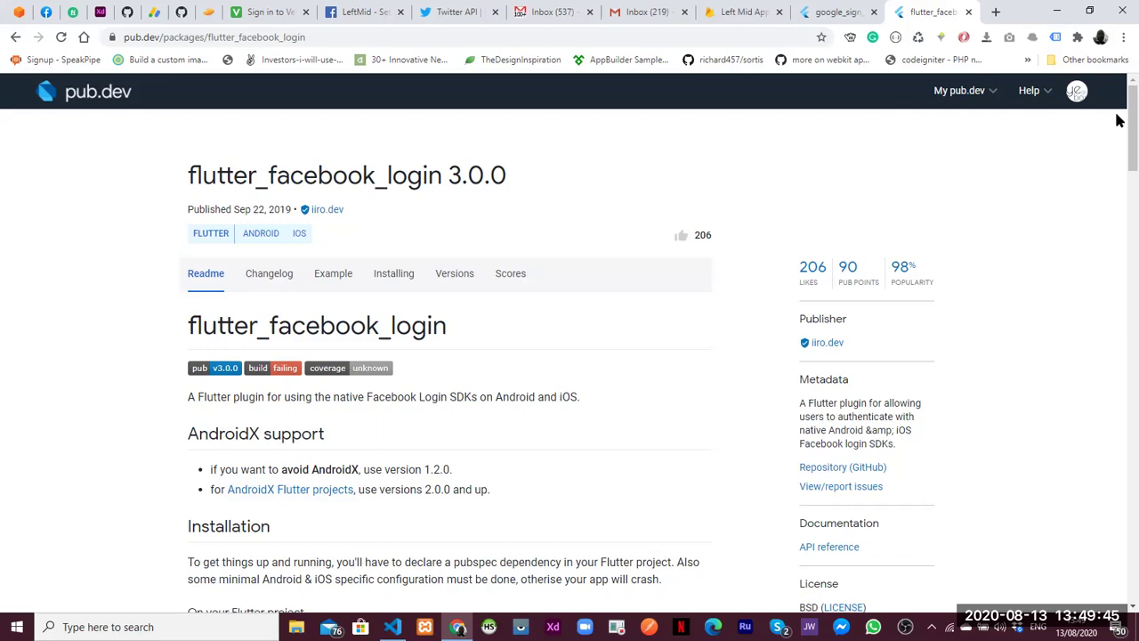
Read through the flutter_facebook_login readme, then return to the top of the page
scroll(1118, 151, down, 4)
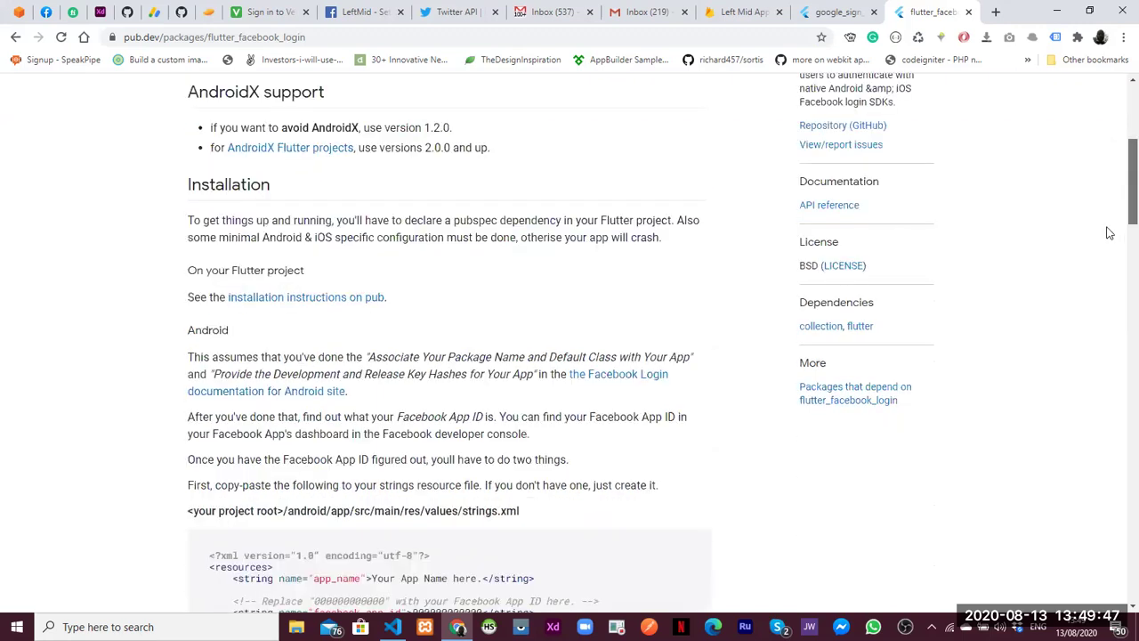
scroll(1110, 232, down, 4)
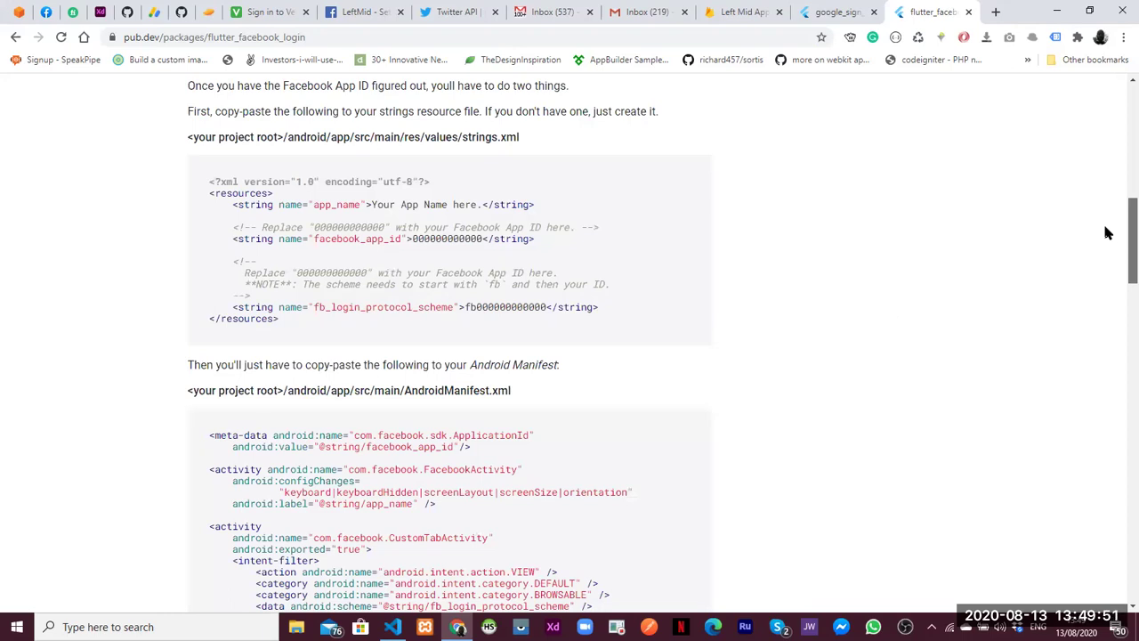
scroll(1088, 303, down, 5)
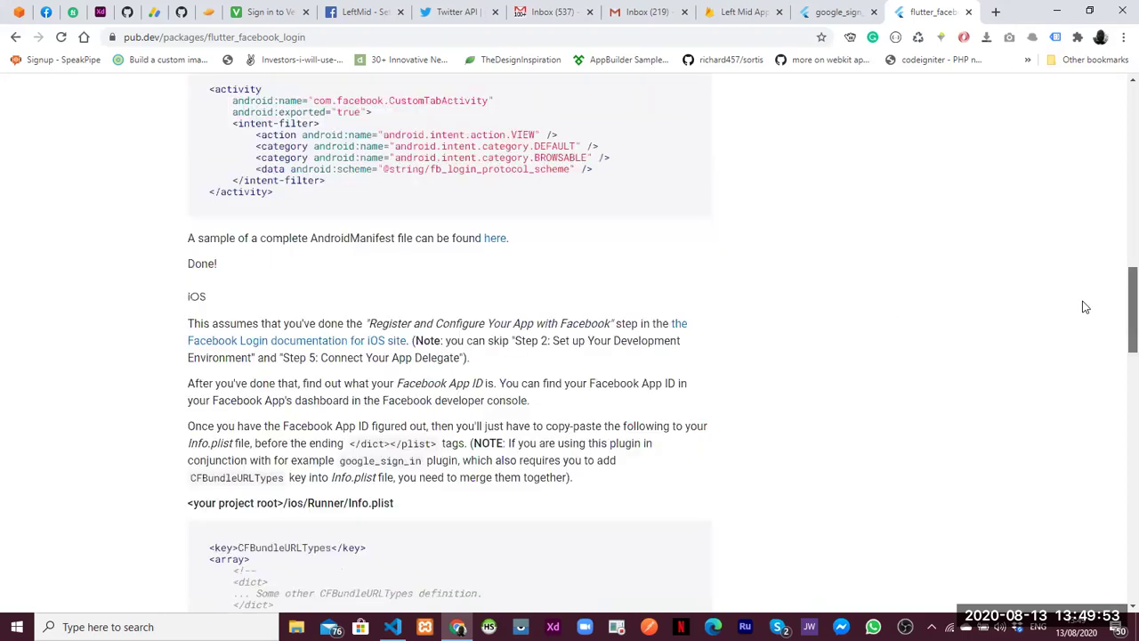
key(Home)
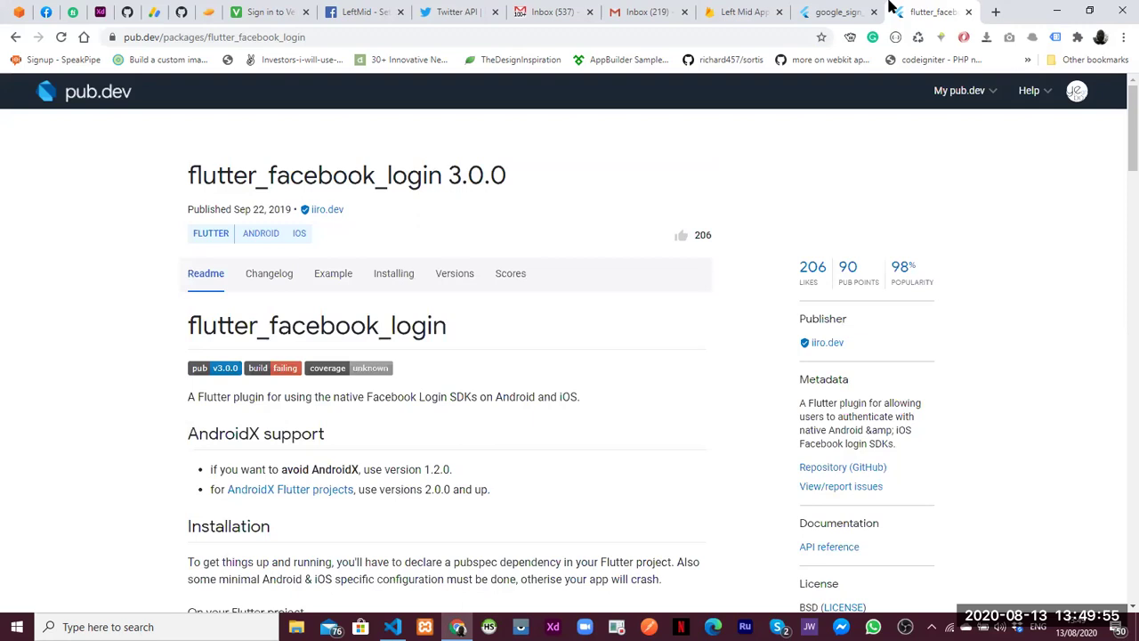
On the google_sign_in page, scroll to Example and open the example application in a new tab
key(ctrl+shift+Tab)
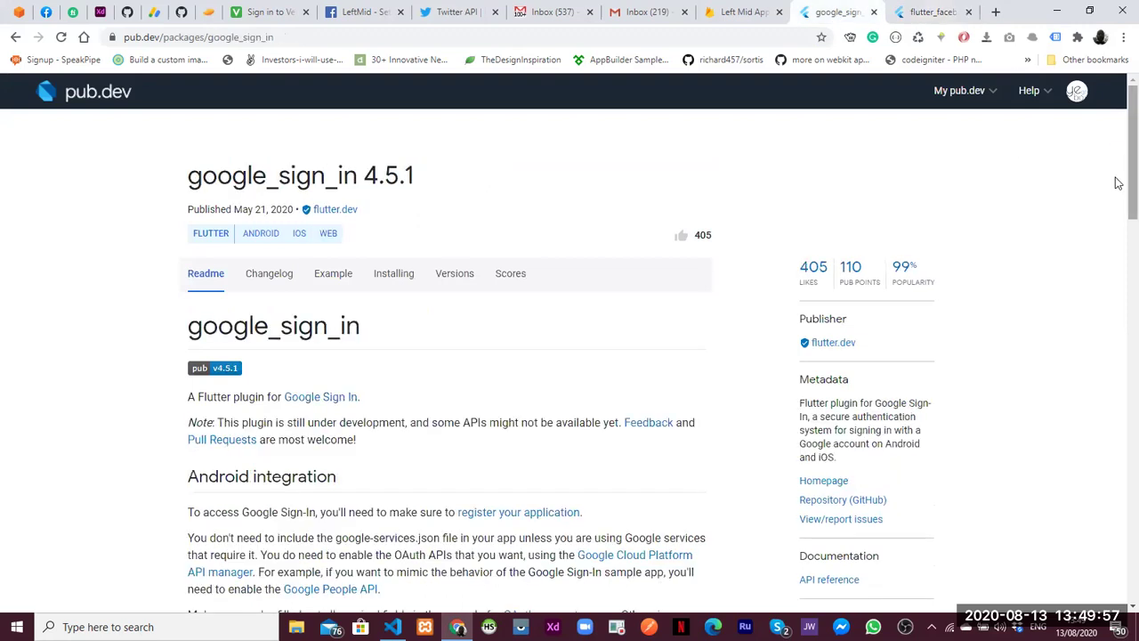
scroll(1098, 267, down, 7)
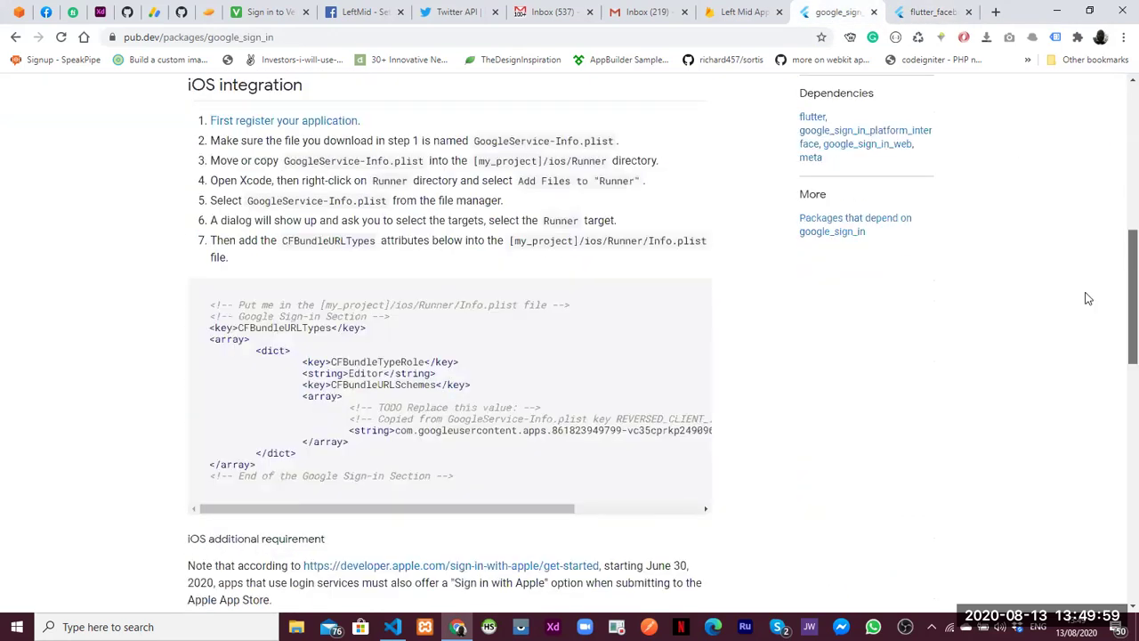
scroll(1072, 338, down, 5)
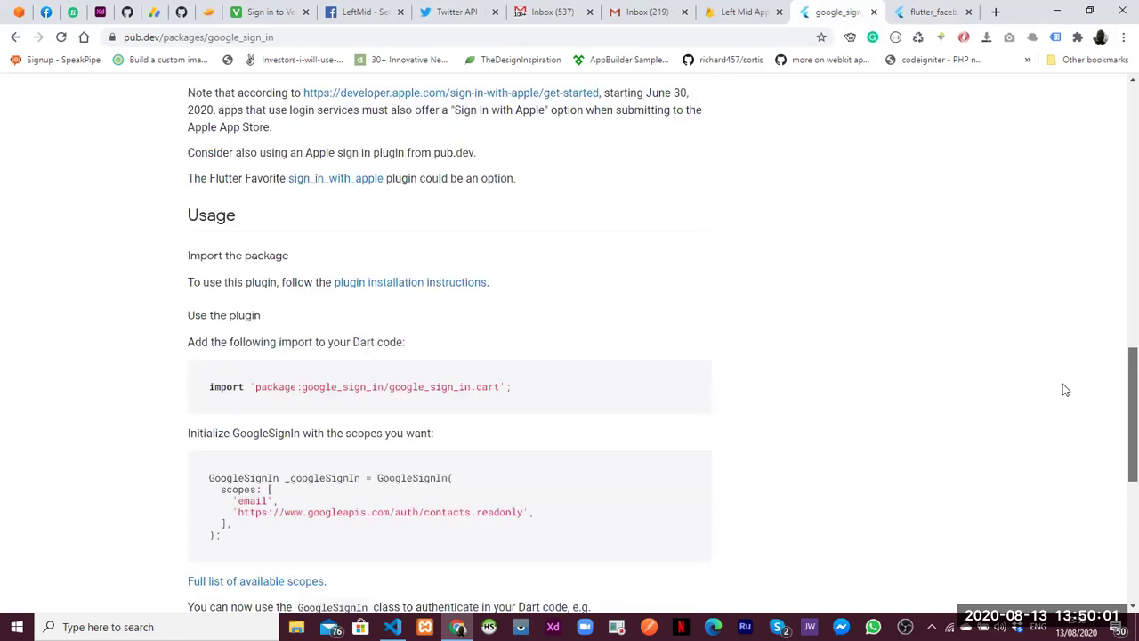
scroll(1065, 390, down, 1)
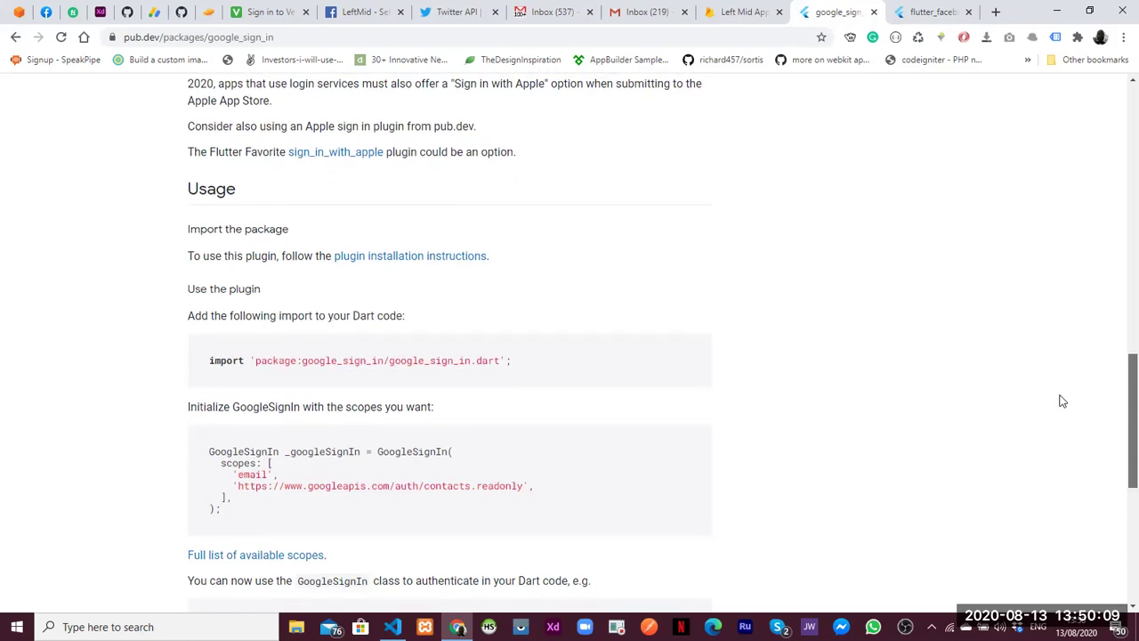
scroll(1059, 419, down, 2)
scroll(1046, 445, down, 1)
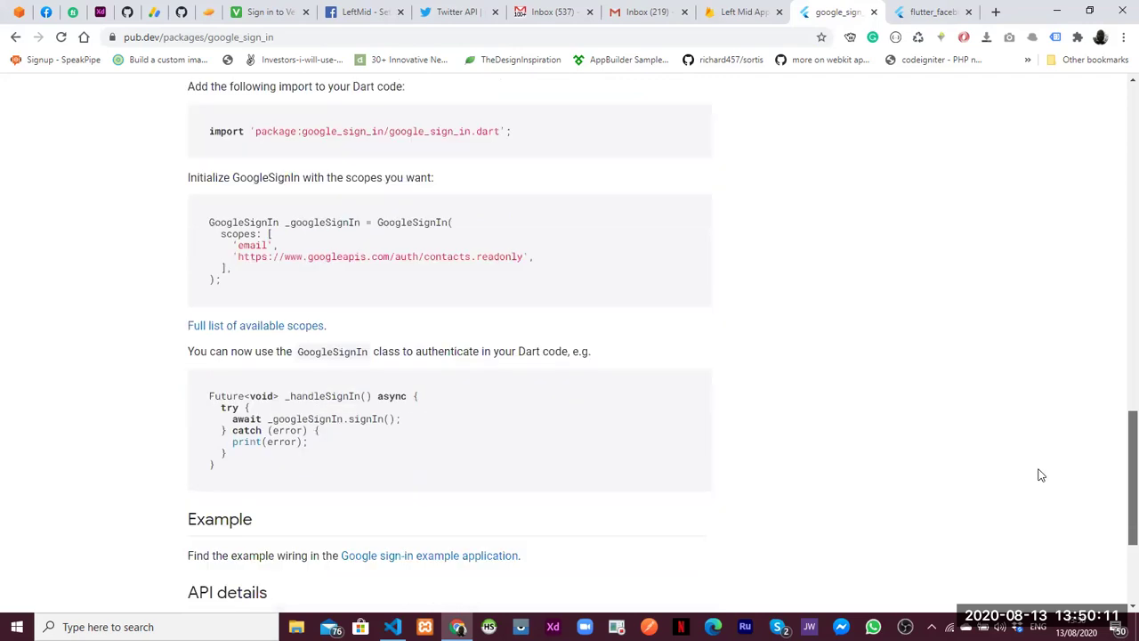
scroll(1038, 472, down, 1)
scroll(1036, 490, down, 1)
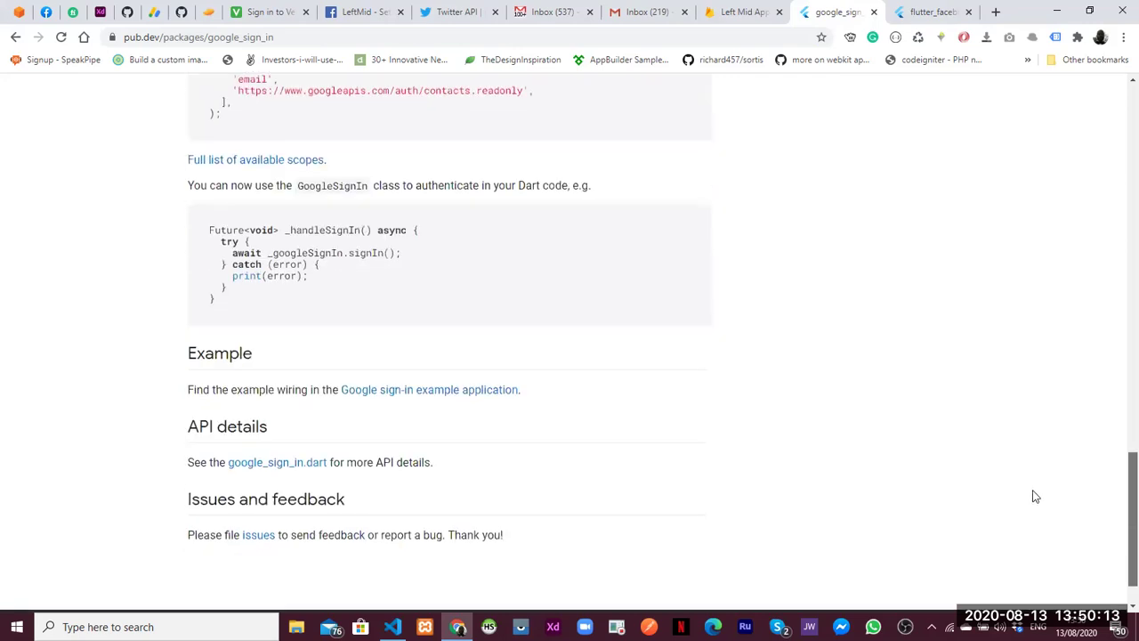
scroll(1035, 490, down, 1)
scroll(1035, 489, up, 1)
scroll(1032, 478, up, 1)
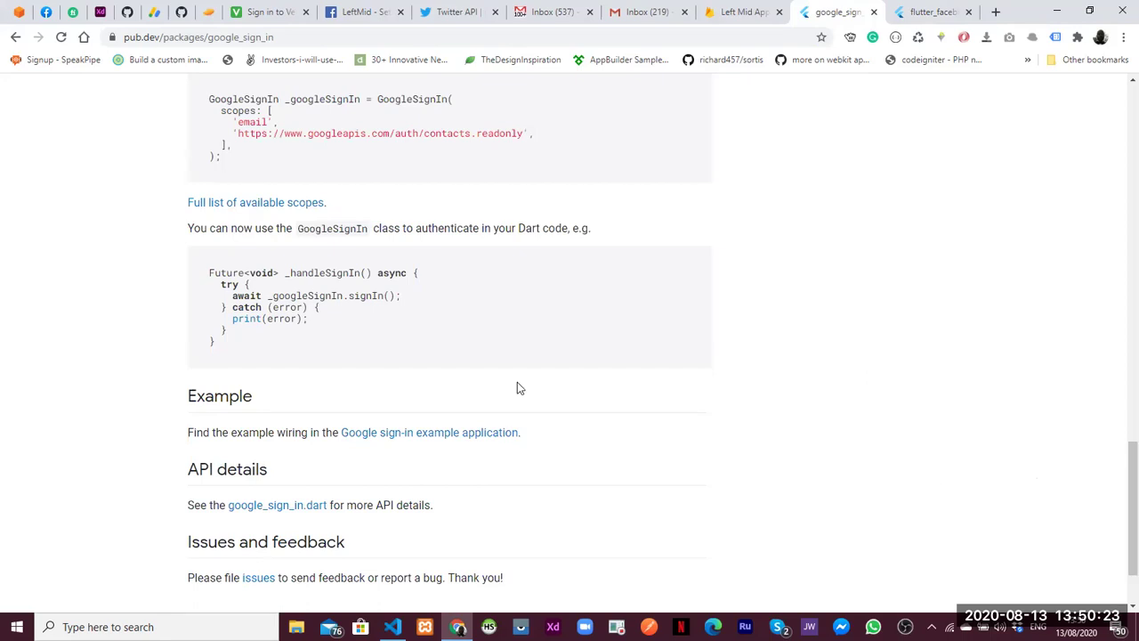
middle_click(430, 436)
On GitHub's example main.dart, select the google_sign_in import line
click(852, 12)
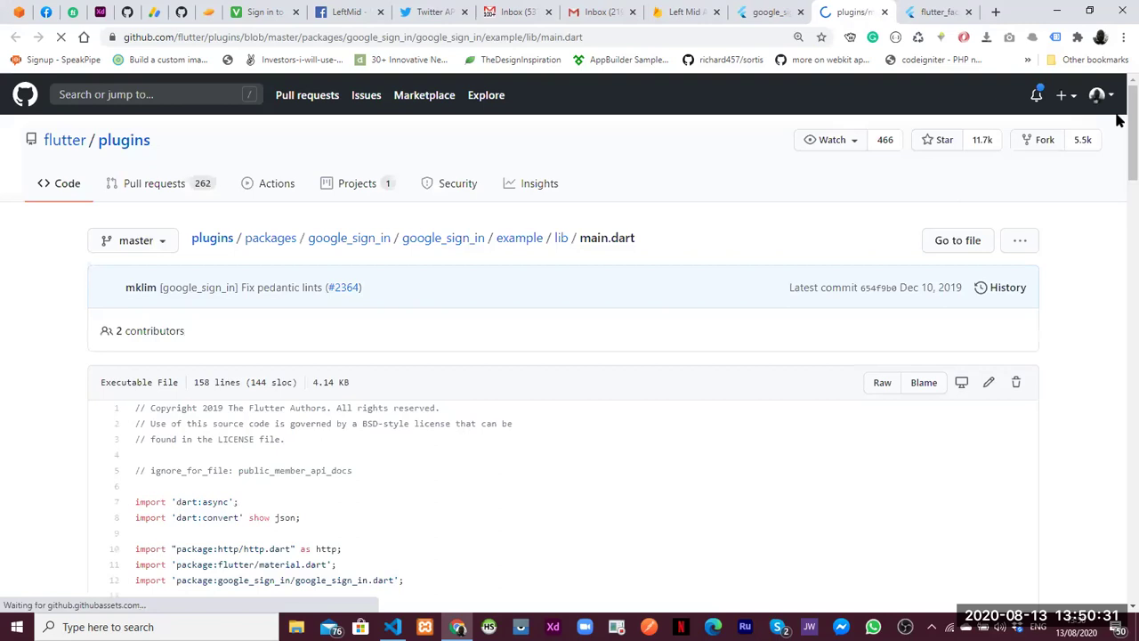
scroll(1120, 198, down, 2)
scroll(1120, 198, down, 2)
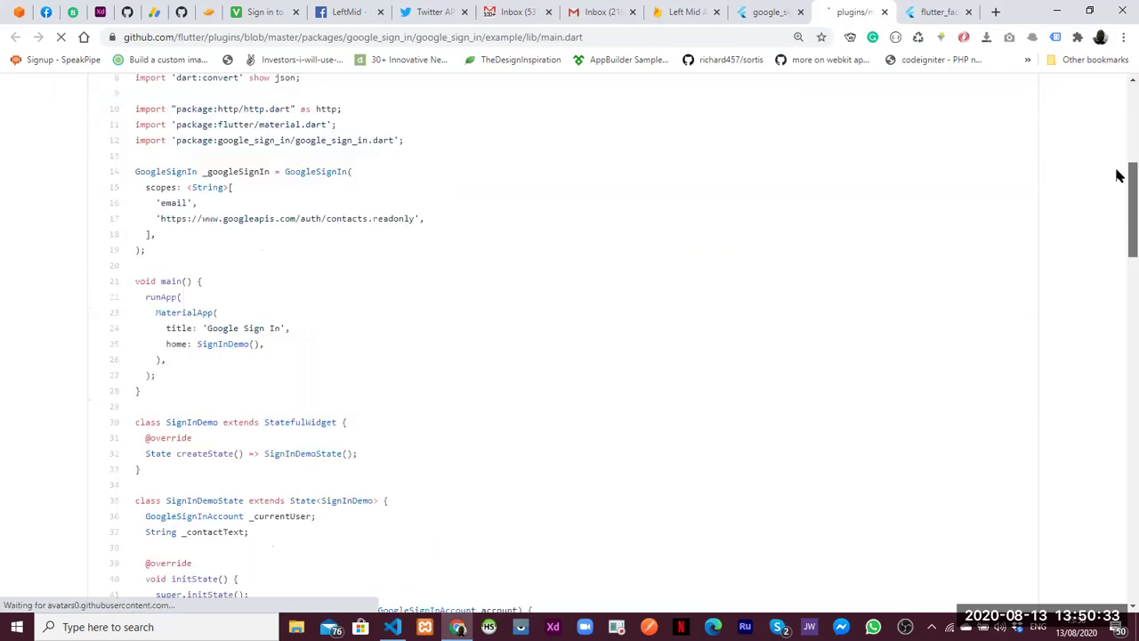
scroll(1119, 173, up, 1)
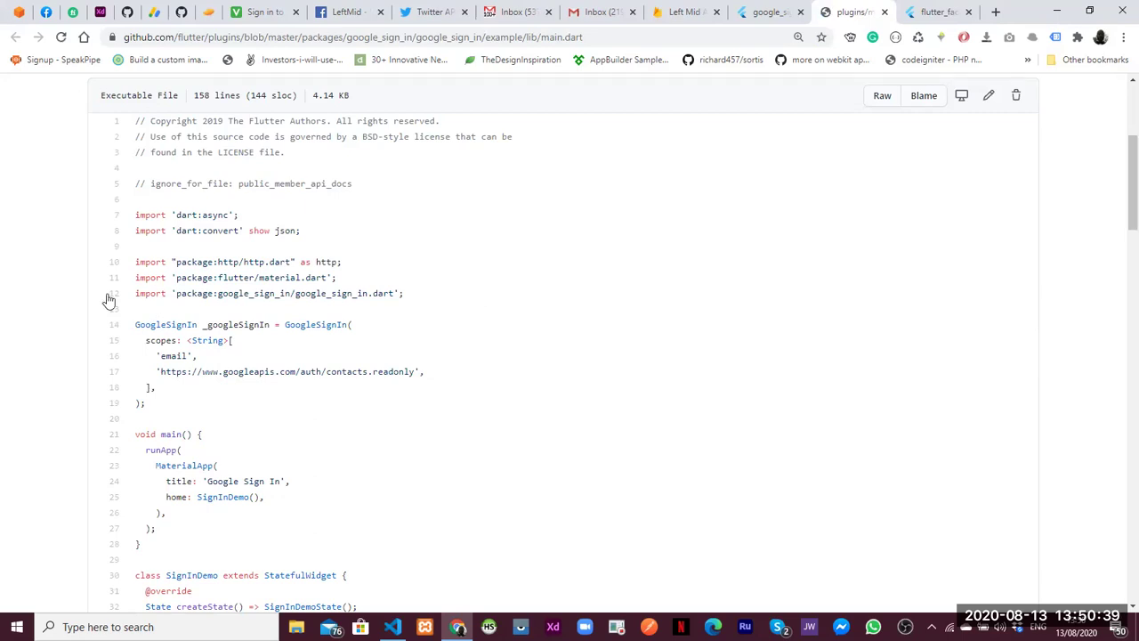
drag(107, 300, 582, 307)
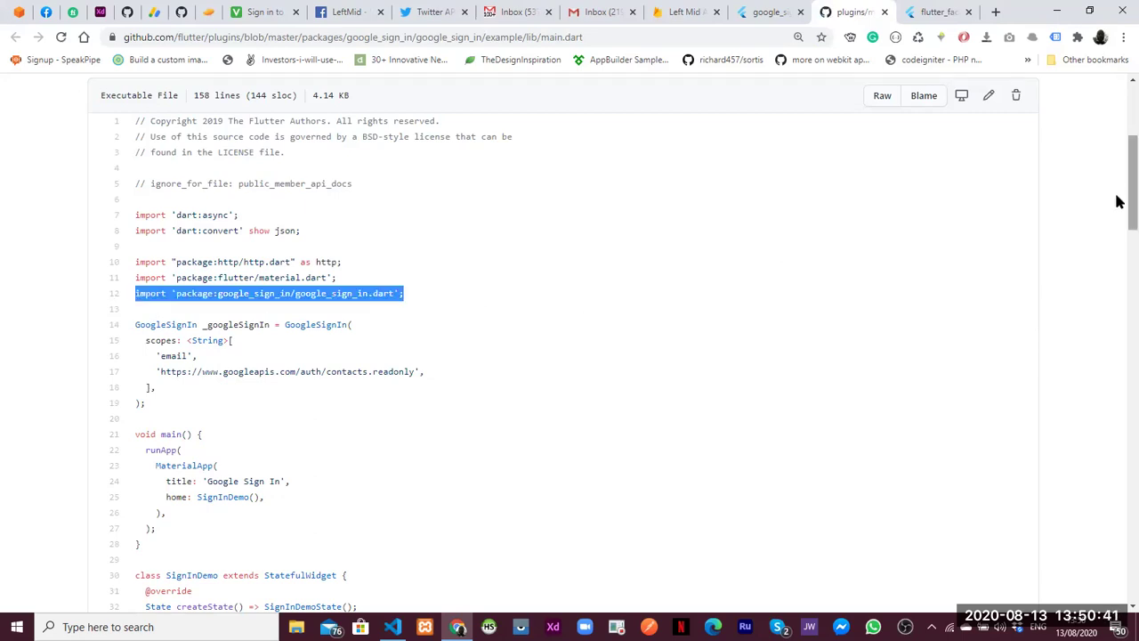
Read through the rest of main.dart, then return to the pub.dev google_sign_in tab
scroll(1120, 222, down, 3)
scroll(1119, 238, down, 1)
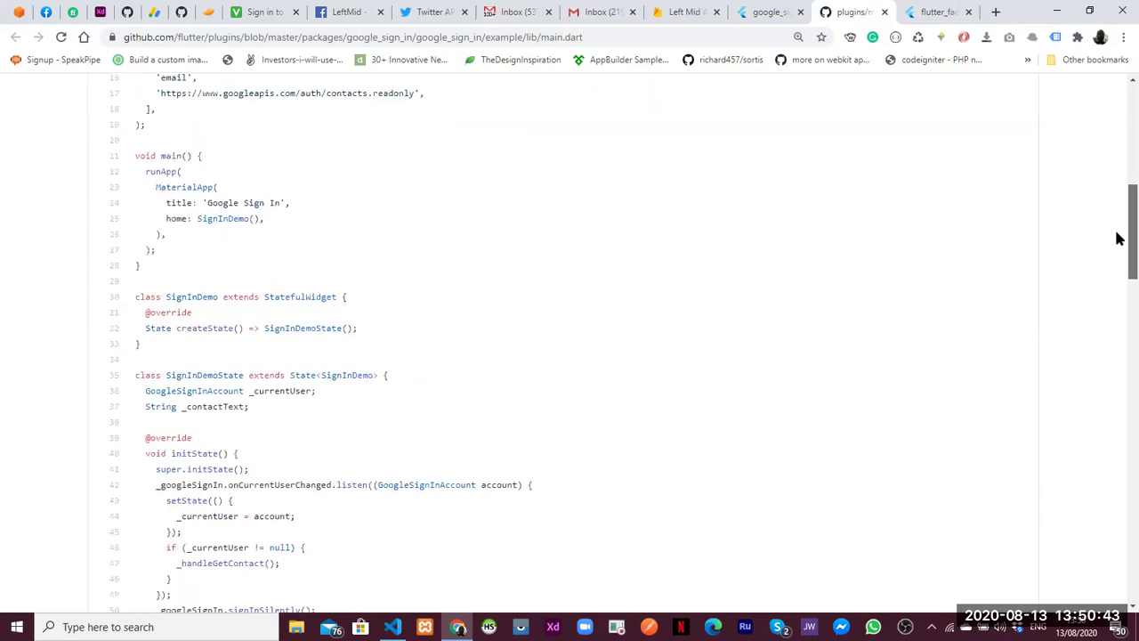
scroll(1120, 238, down, 1)
scroll(1120, 242, down, 1)
scroll(1120, 247, up, 1)
scroll(1119, 247, down, 1)
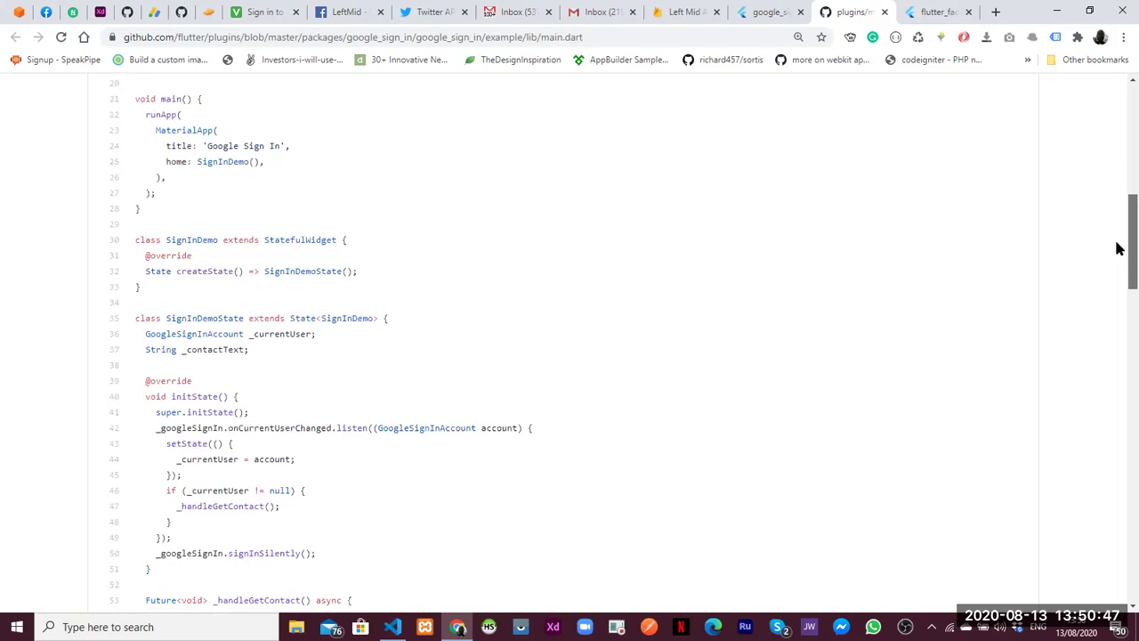
scroll(1118, 251, down, 1)
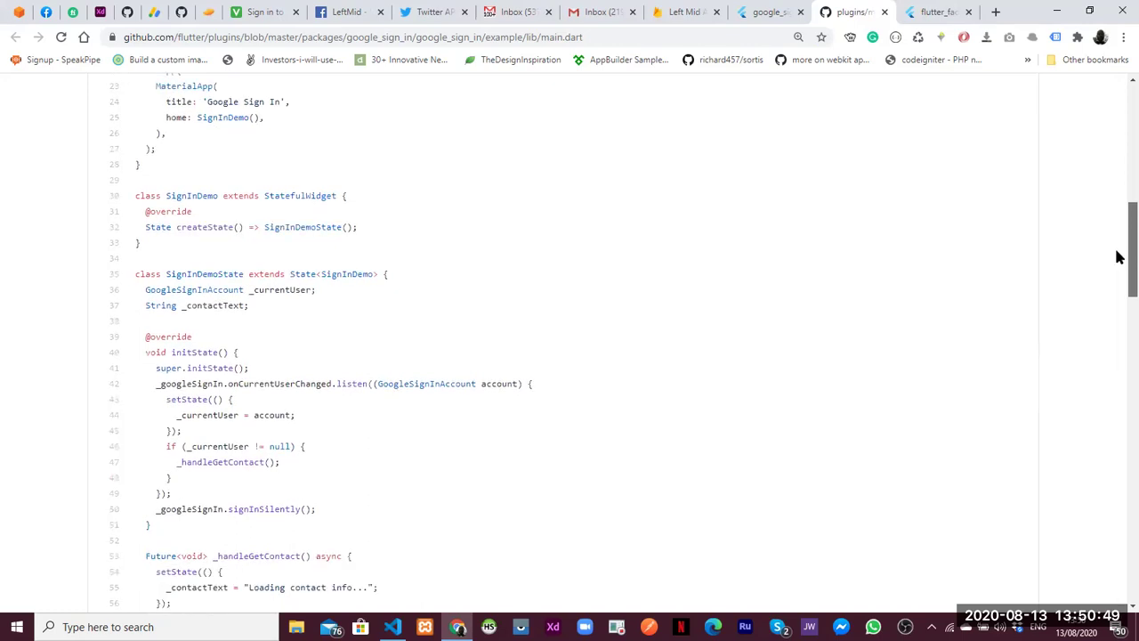
scroll(1118, 258, down, 1)
scroll(1120, 262, down, 1)
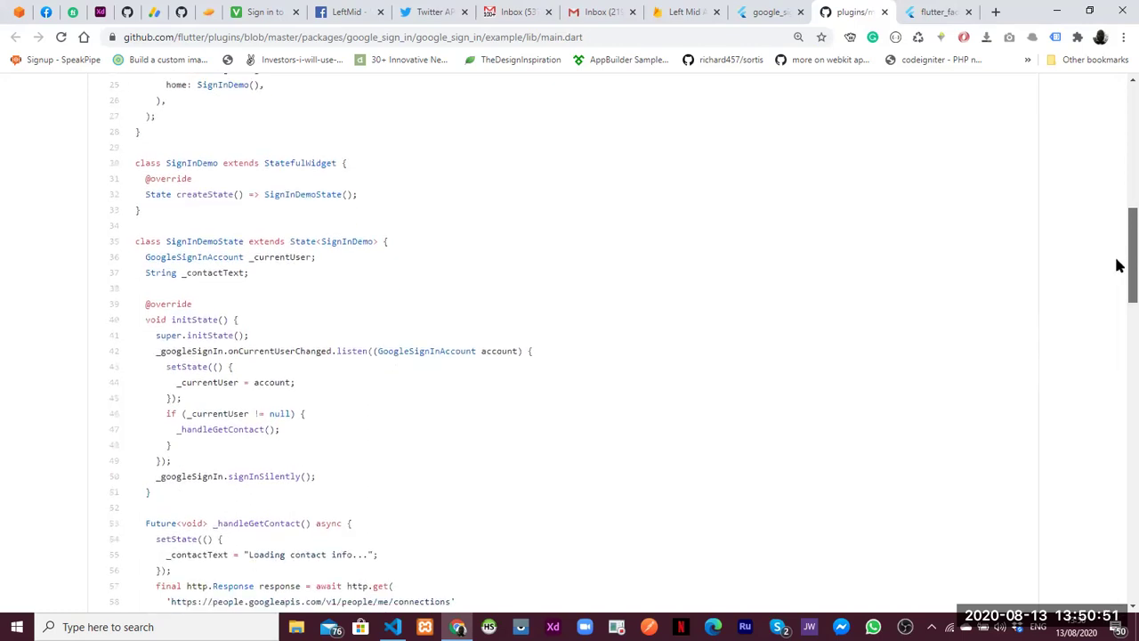
scroll(1119, 268, down, 1)
scroll(1120, 276, down, 2)
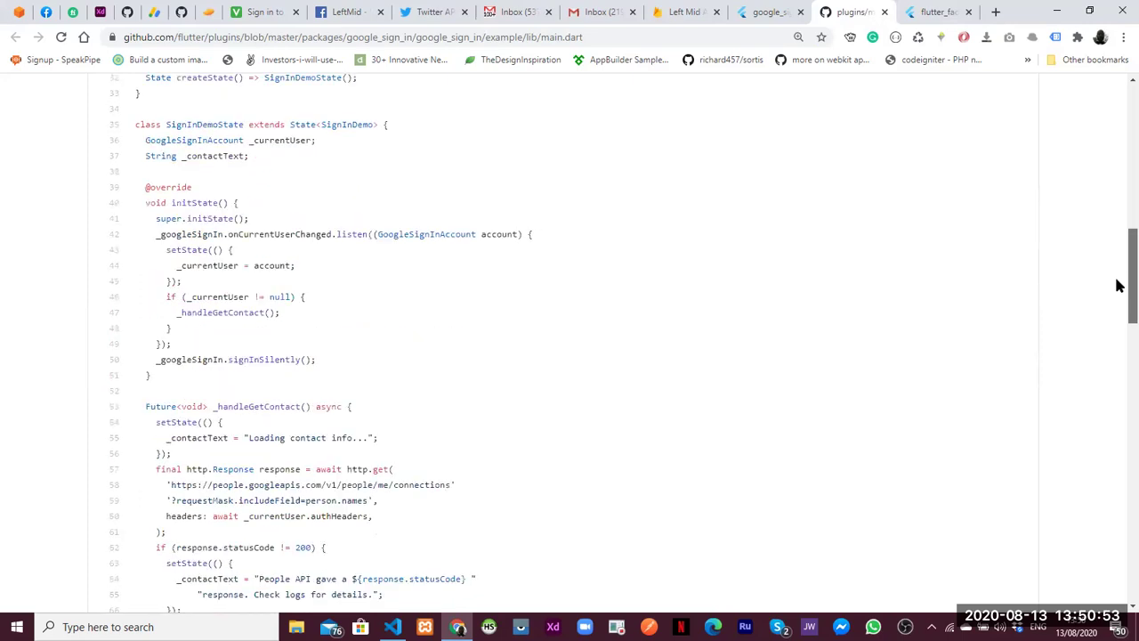
scroll(1120, 293, down, 1)
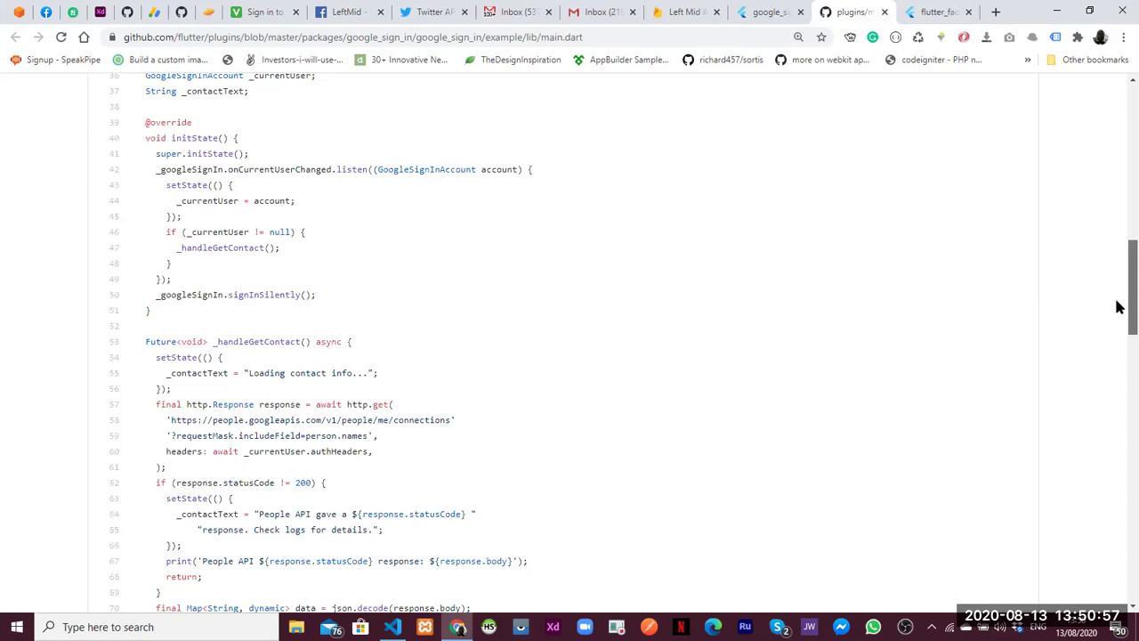
scroll(1119, 307, down, 1)
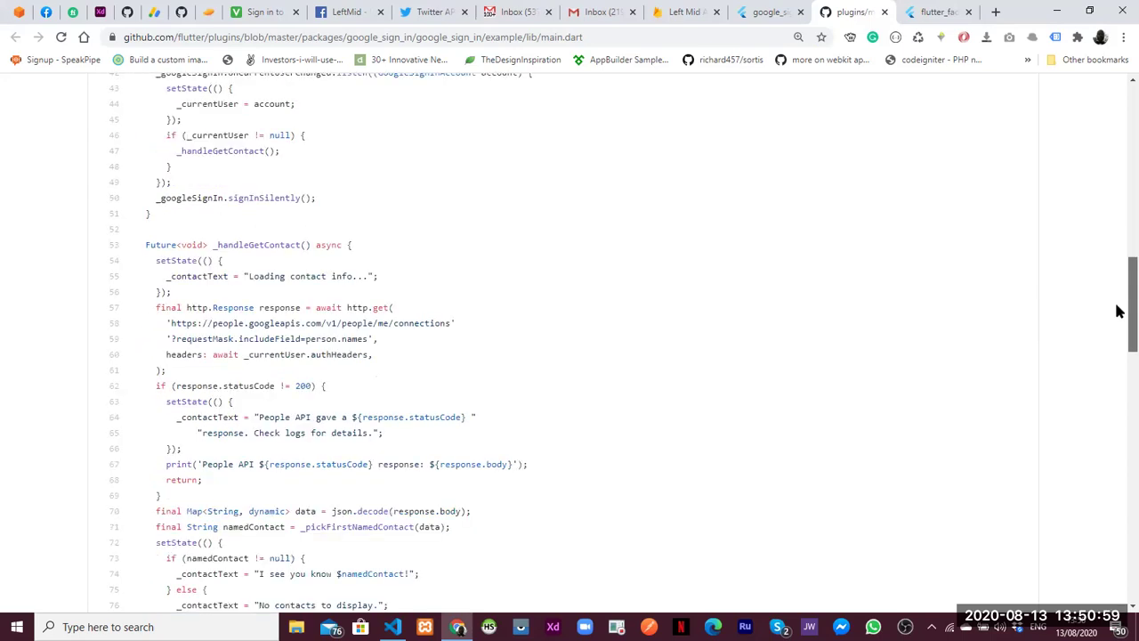
scroll(1119, 369, down, 1)
scroll(1116, 395, down, 8)
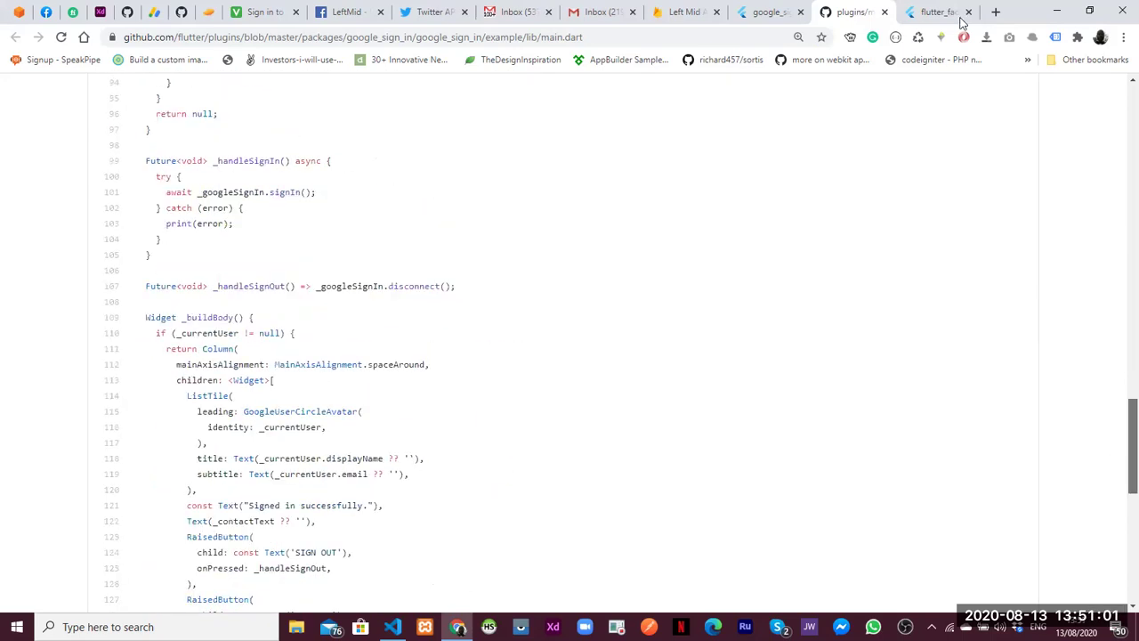
click(758, 13)
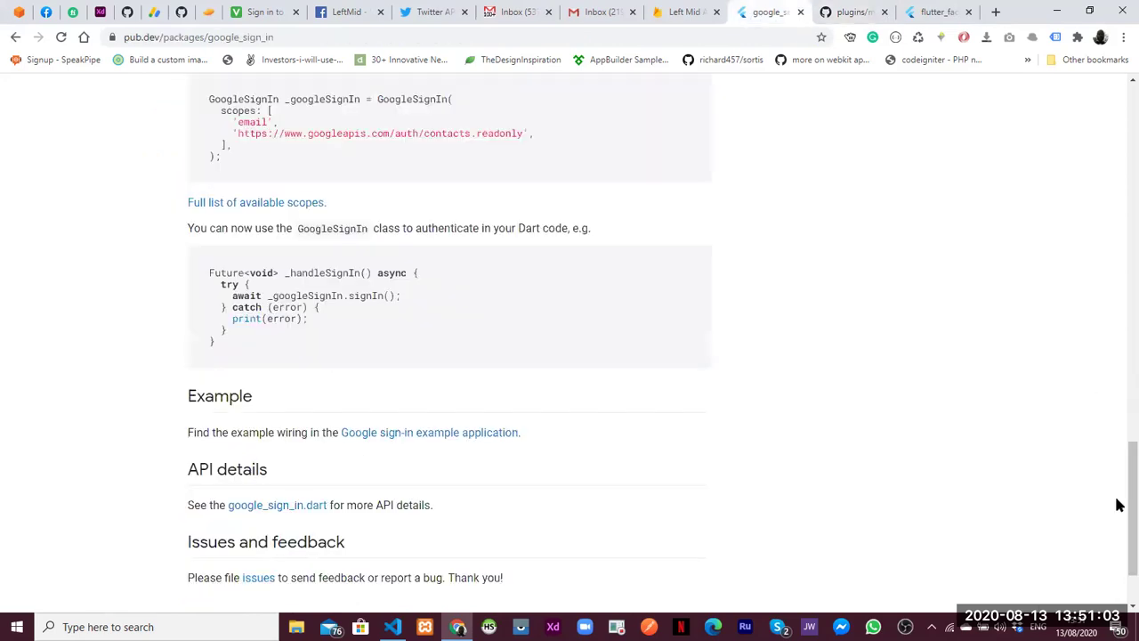
Open the Android 'register your application' link in a new tab and view it
scroll(1119, 384, up, 5)
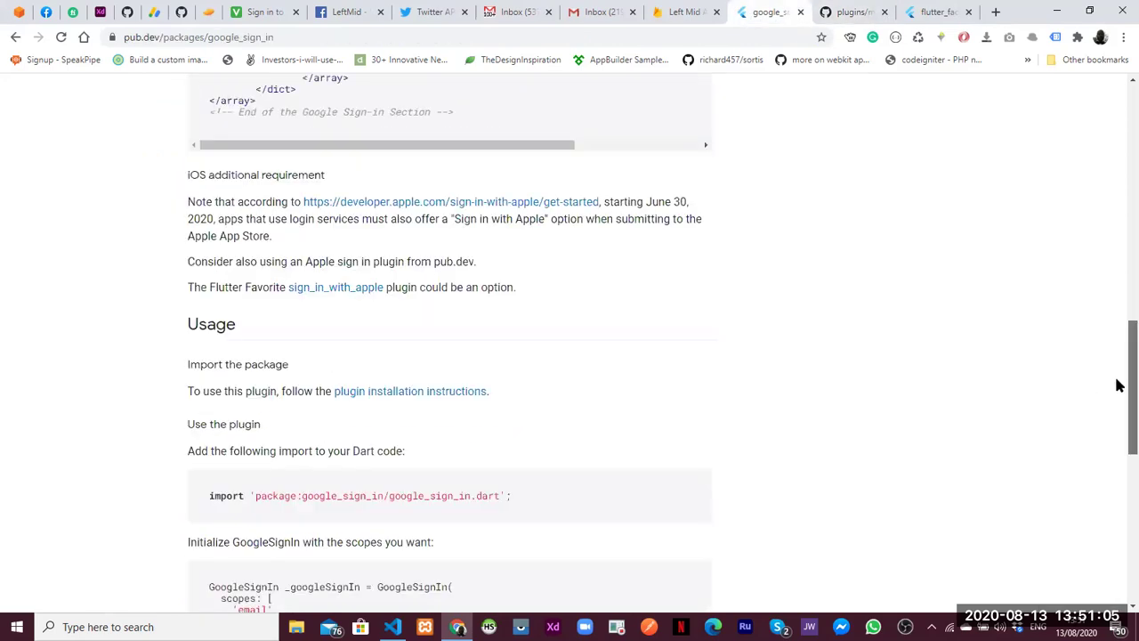
scroll(1119, 379, up, 1)
scroll(1118, 308, up, 3)
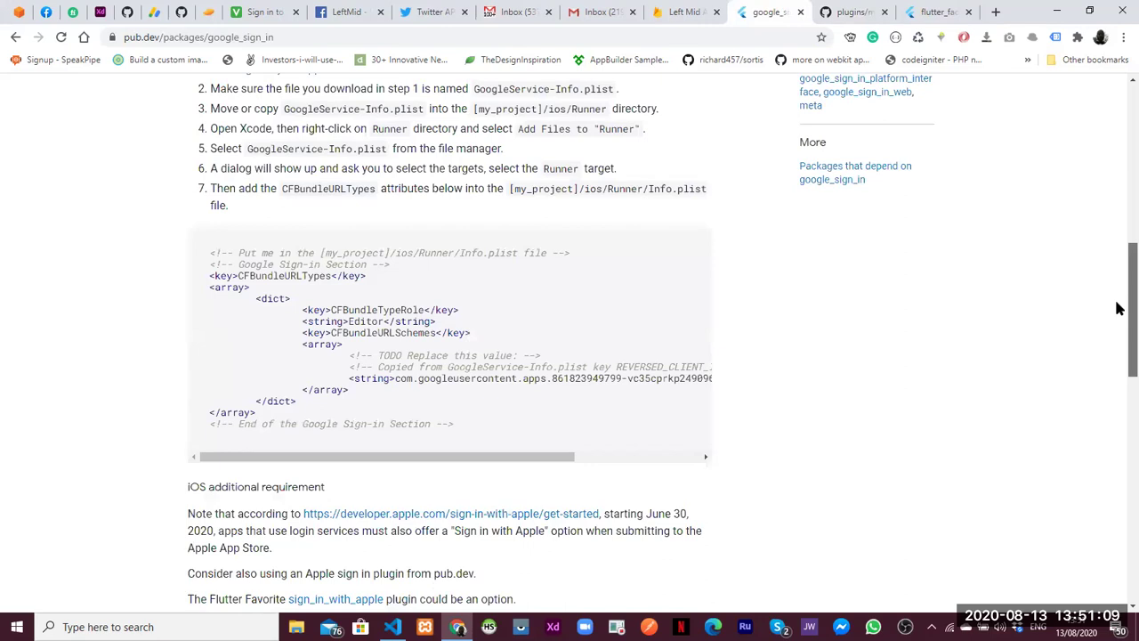
scroll(1119, 268, up, 1)
scroll(1118, 242, up, 1)
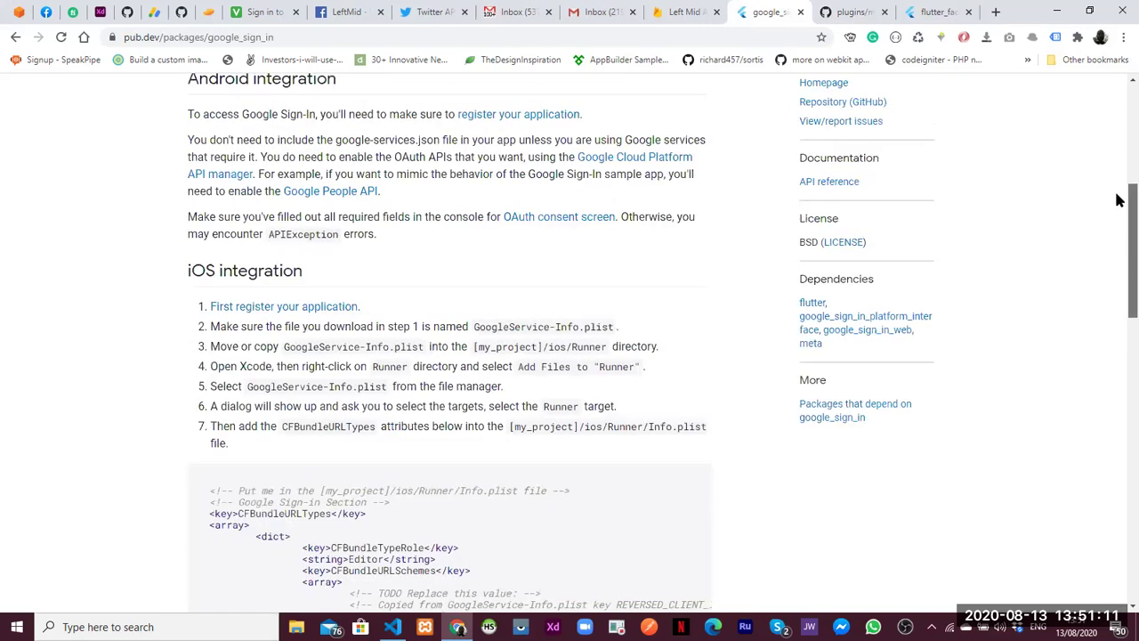
scroll(1119, 200, up, 2)
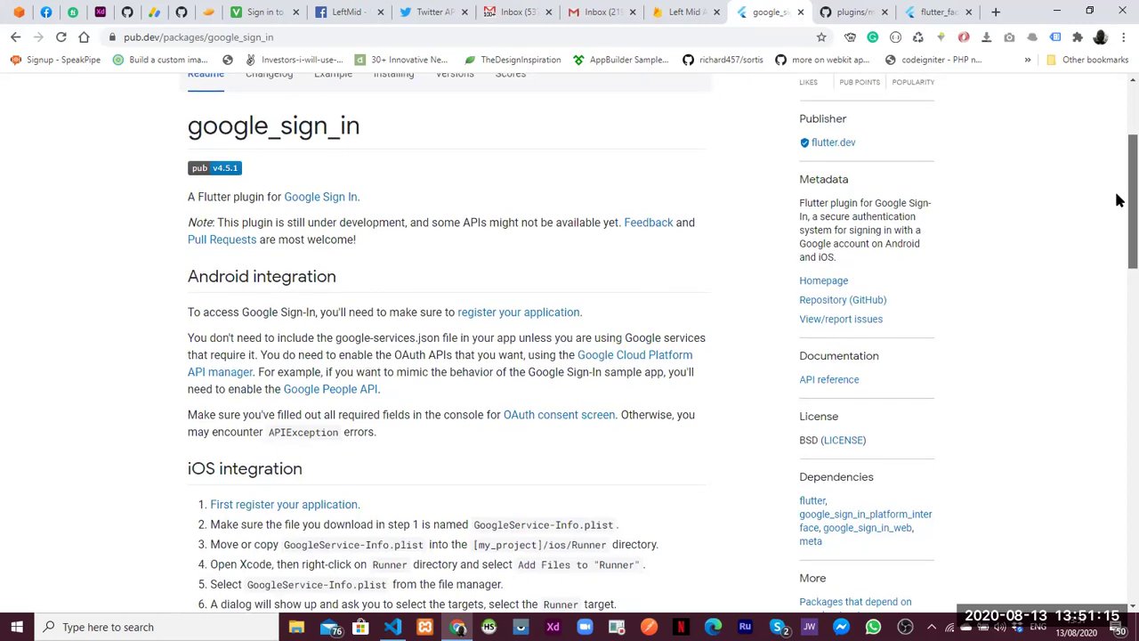
middle_click(490, 317)
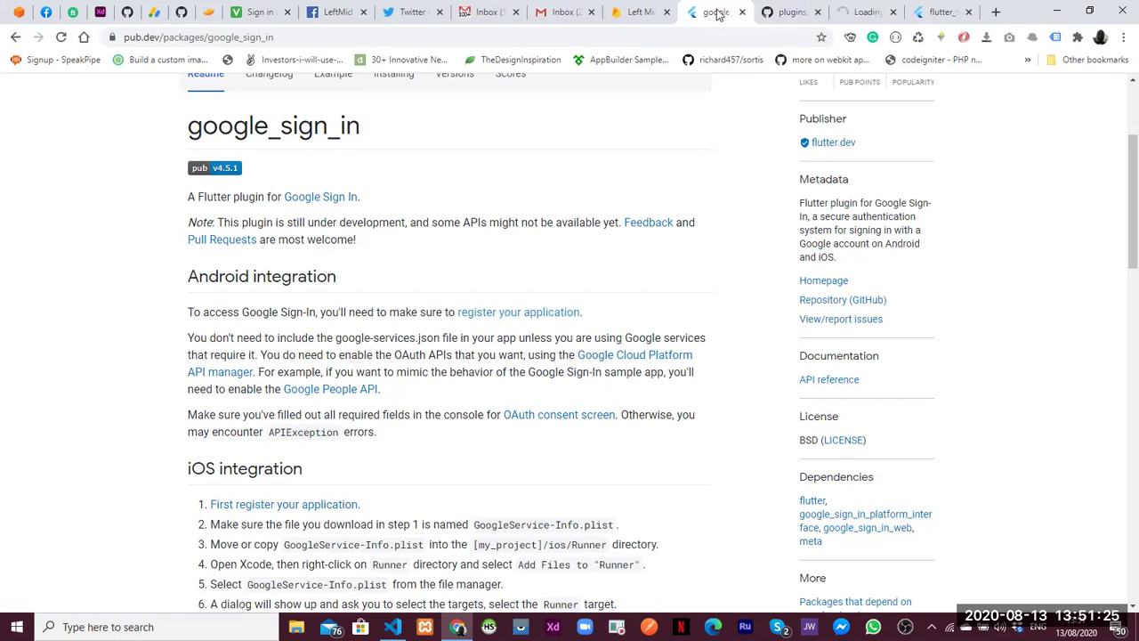
drag(735, 15, 805, 14)
click(859, 11)
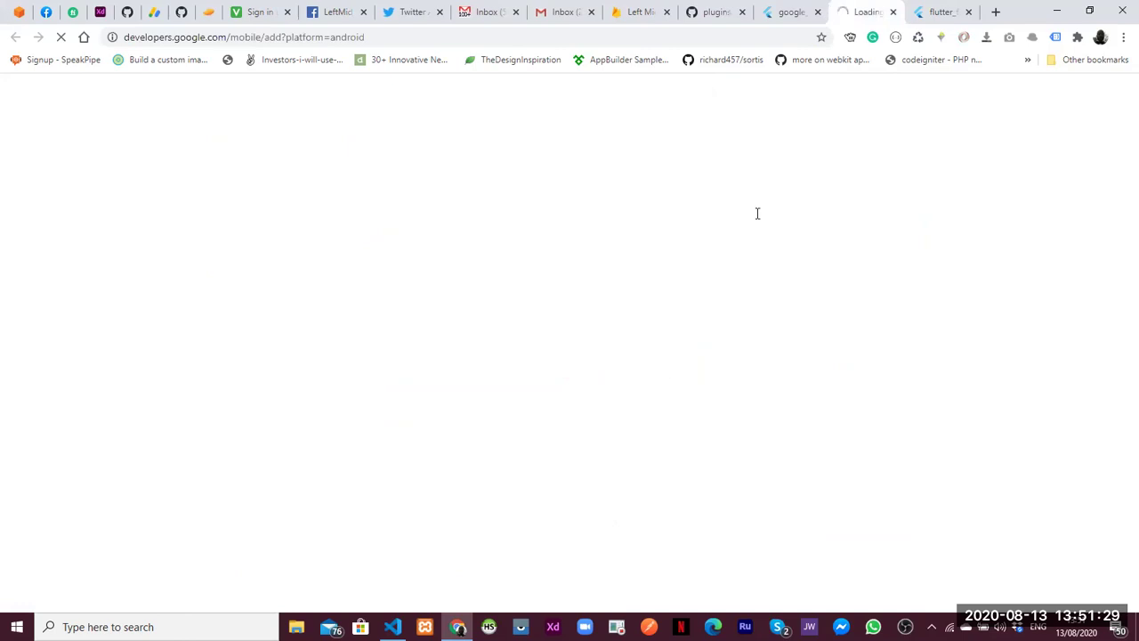
In draft_sign_in.dart, dismiss the Gradle notice and replace 'state' with 'statef' on line 1
key(alt+Tab)
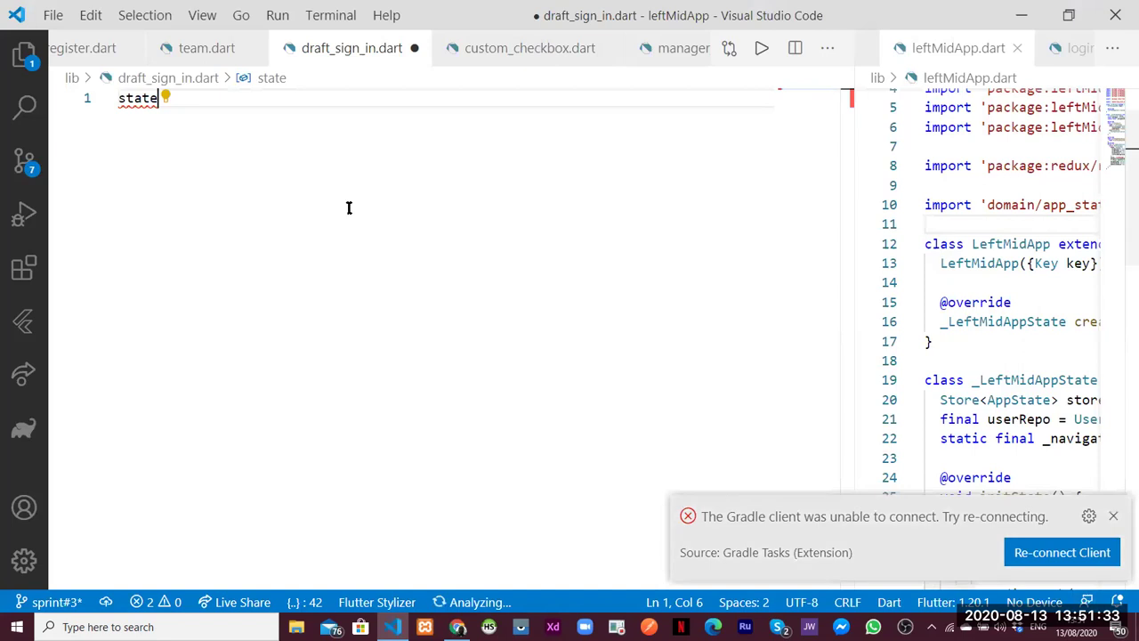
key(Escape)
key(BackSpace)
key(BackSpace)
key(BackSpace)
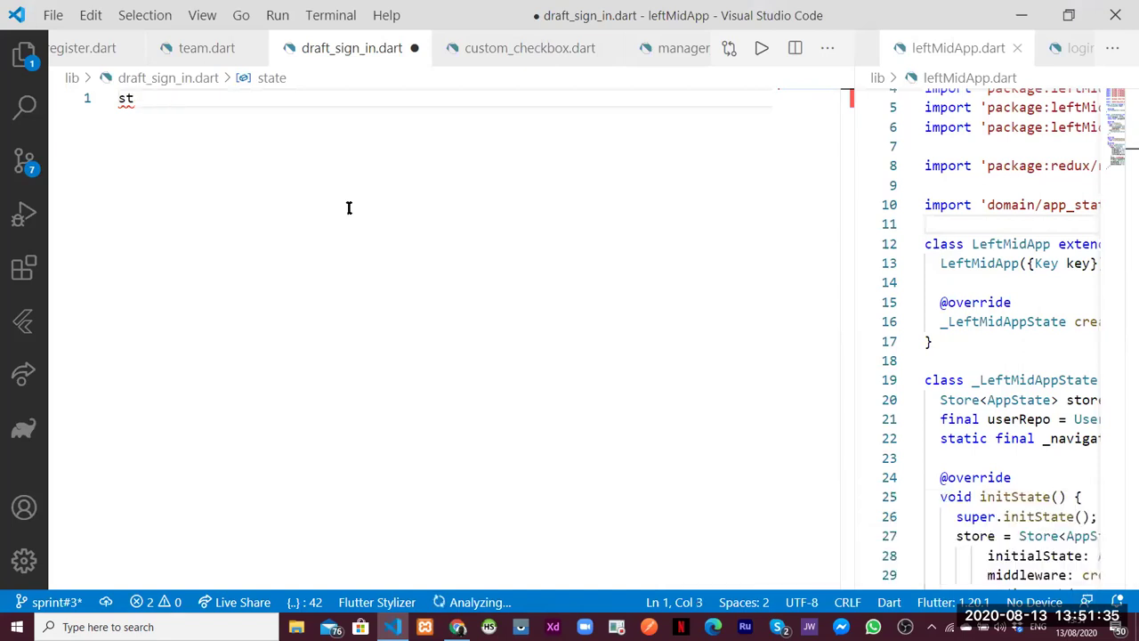
text(ate)
key(ctrl+BackSpace)
text(statef)
Close the Firebase tab and highlight 'google-services.json' in google_sign_in's Android integration notes
key(alt+Tab)
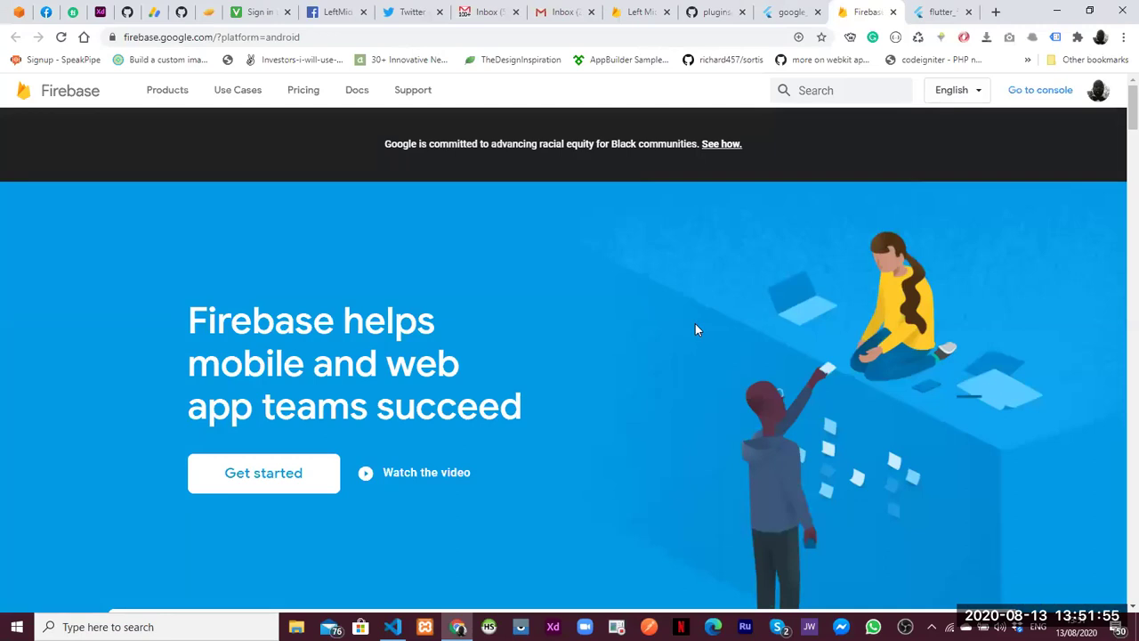
click(894, 11)
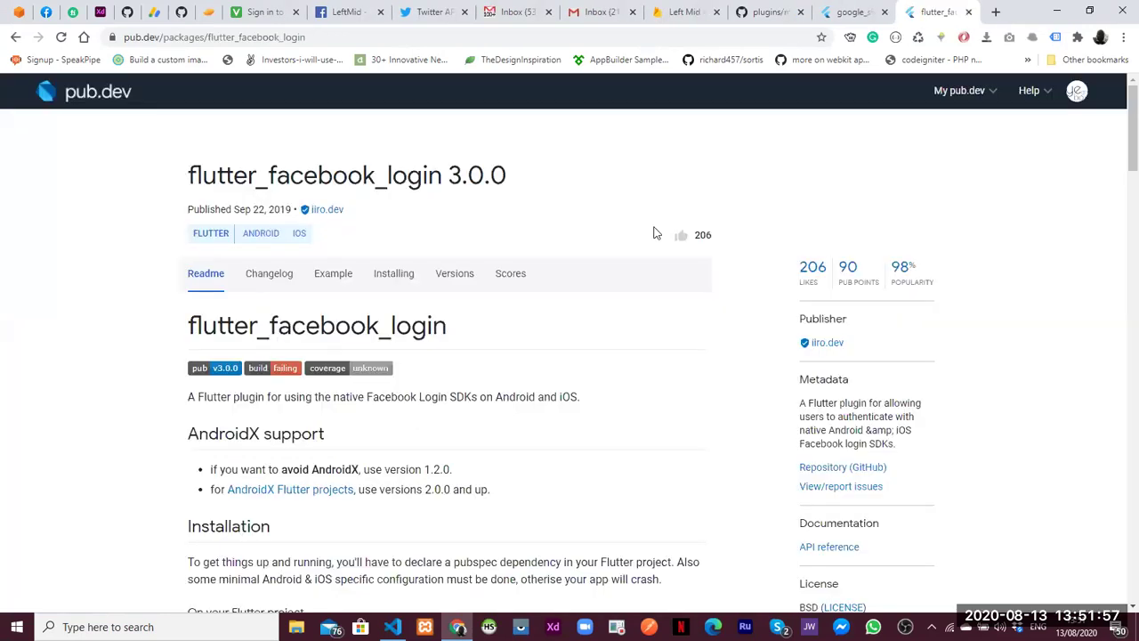
key(ctrl+shift+Tab)
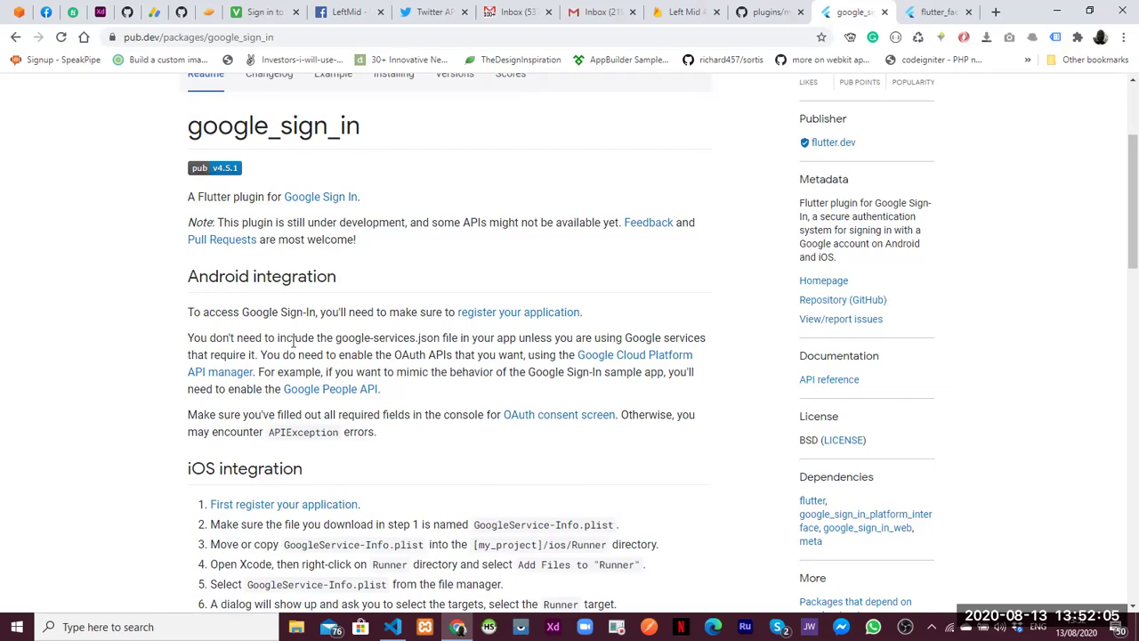
shift+click(277, 338)
click(428, 339)
drag(343, 338, 440, 339)
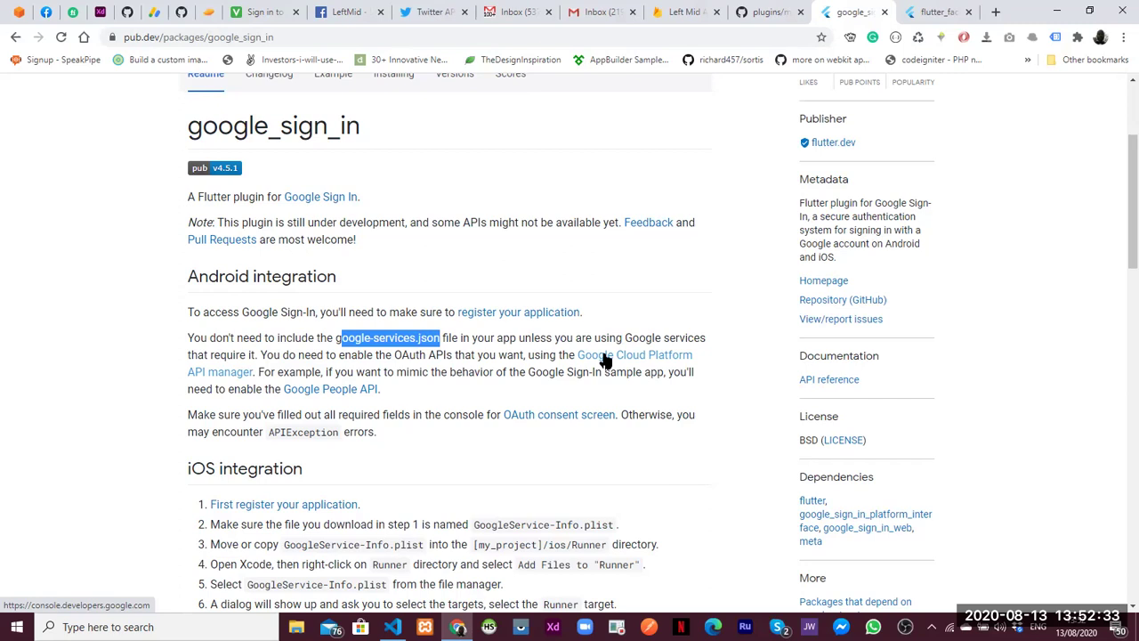
Open the Google Cloud Platform console in a new tab and switch to another Google account
middle_click(603, 355)
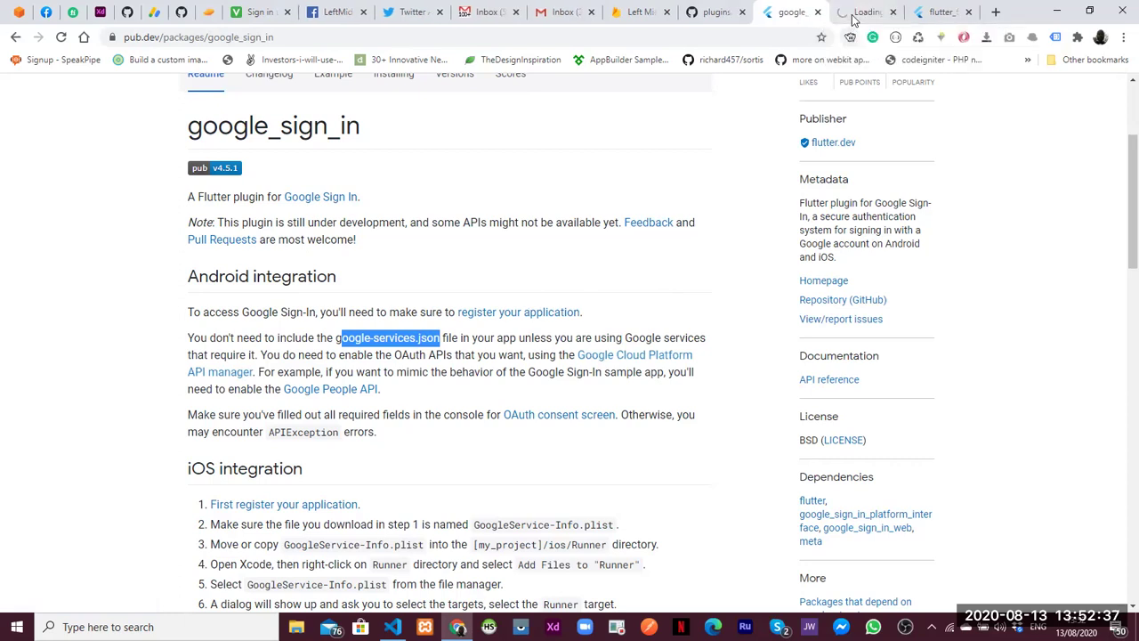
click(852, 16)
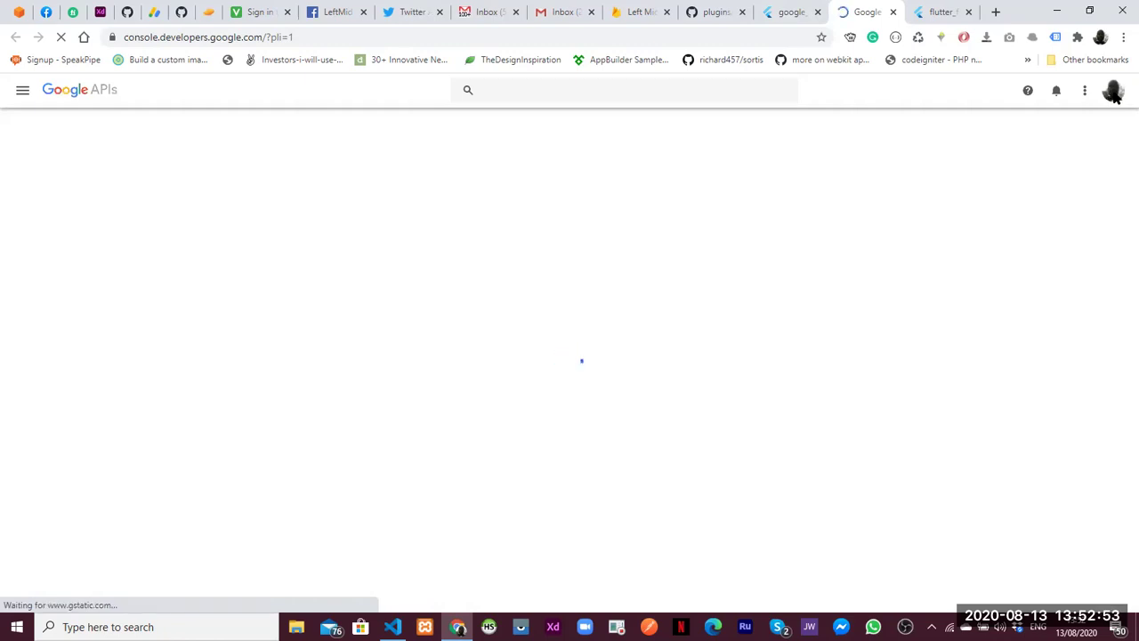
click(1112, 92)
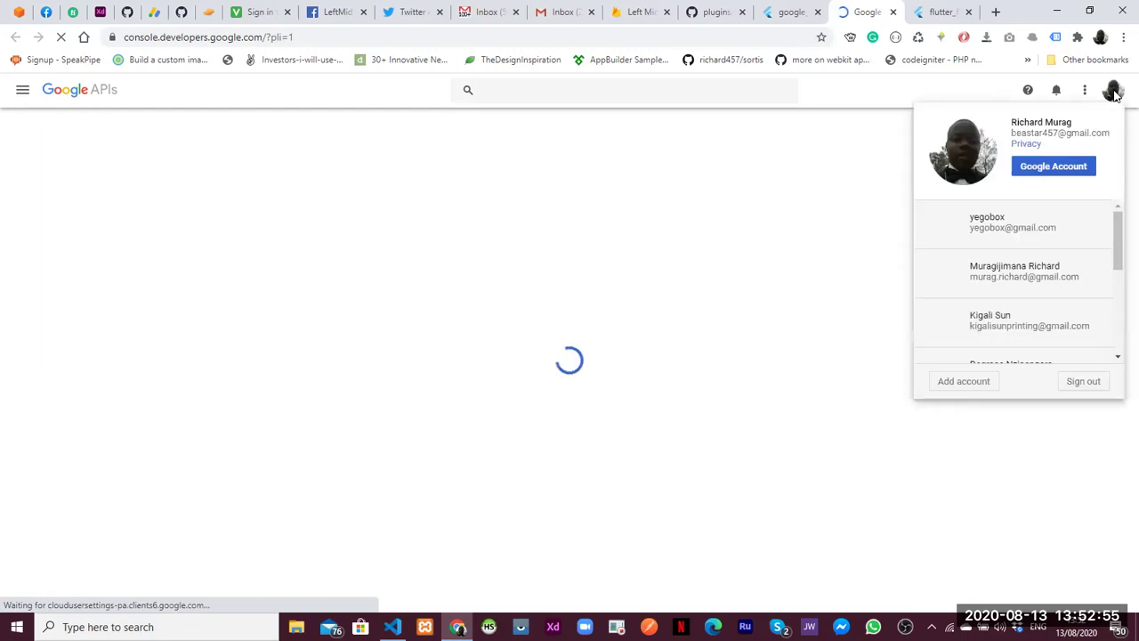
click(1007, 226)
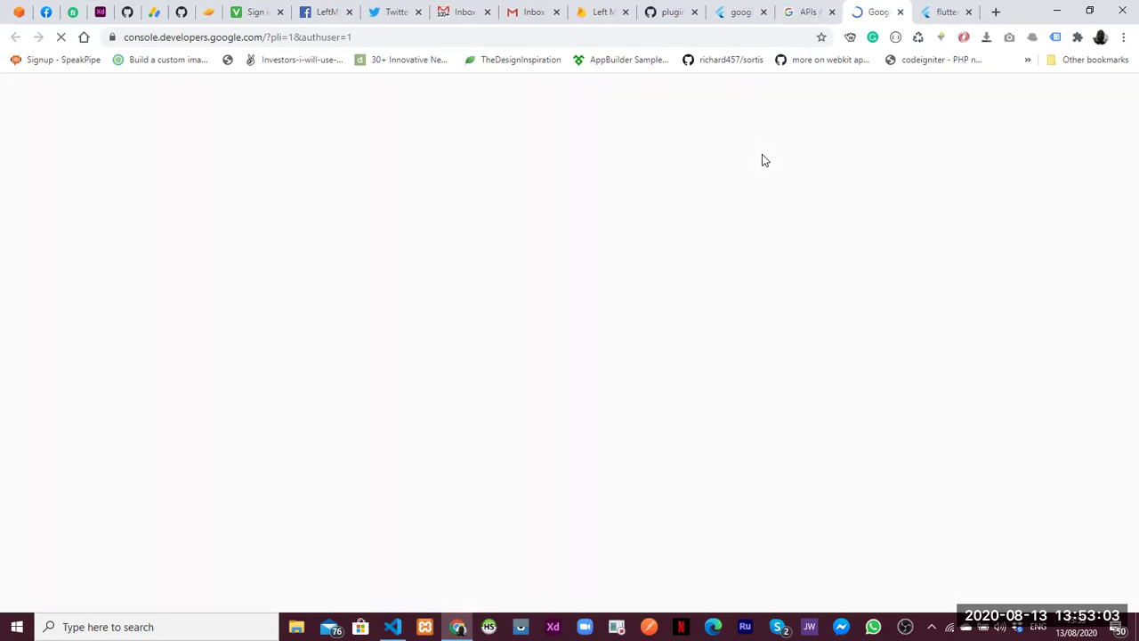
Close the extra APIs & Services tab and return to the google_sign_in page
click(791, 20)
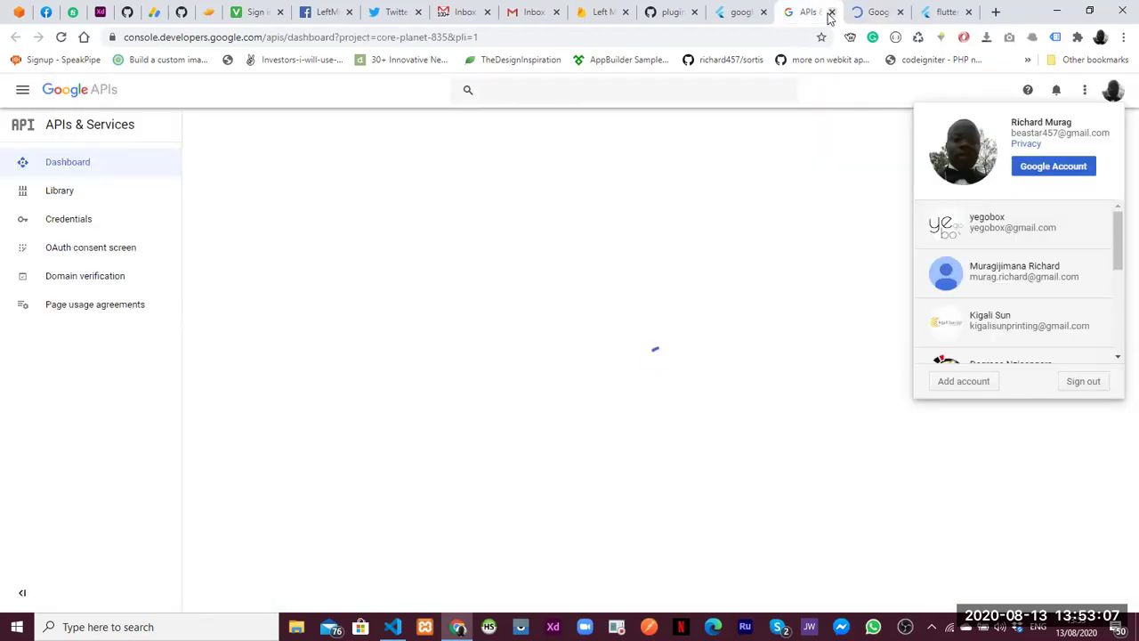
key(ctrl+w)
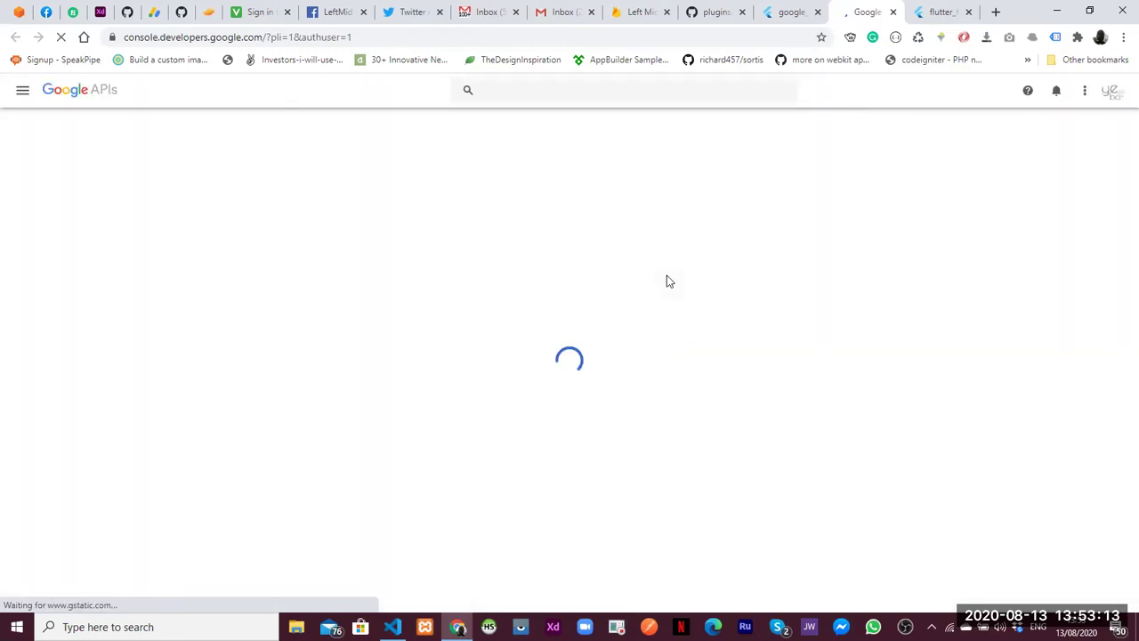
click(773, 18)
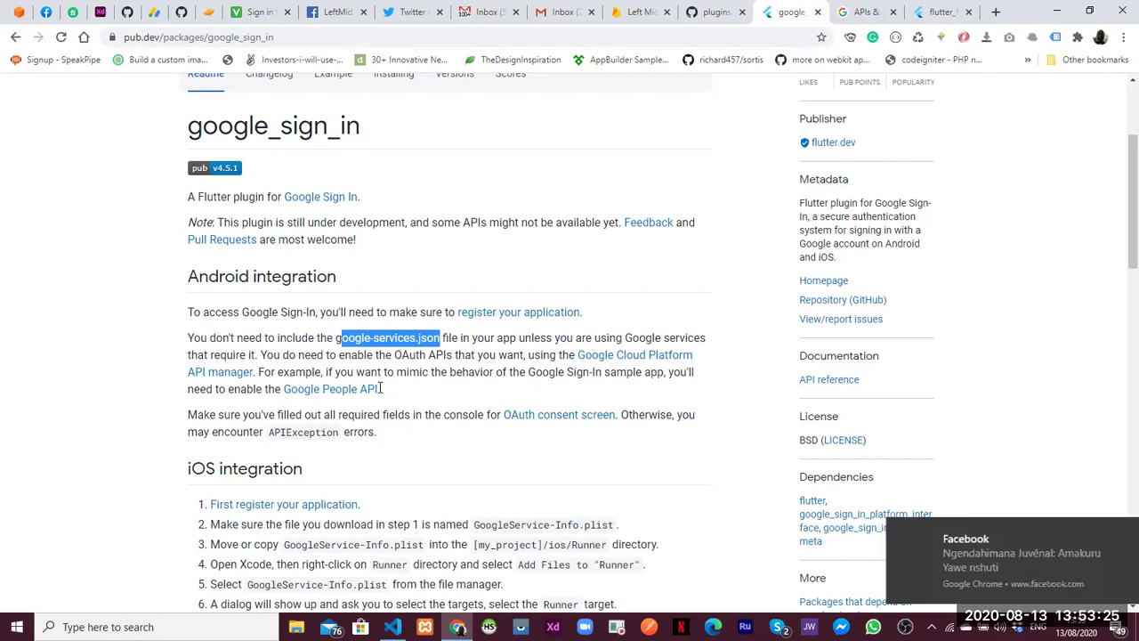
Highlight 'Google People API' in the notes, then open the console's API Library project picker
drag(378, 389, 282, 389)
key(ctrl+c)
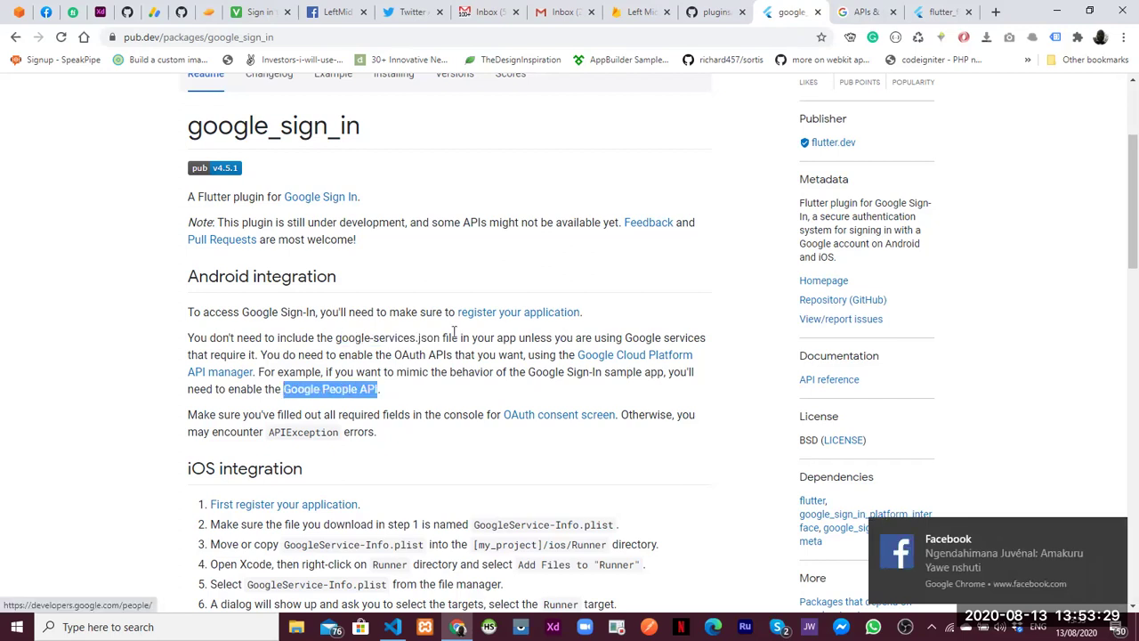
key(ctrl+Tab)
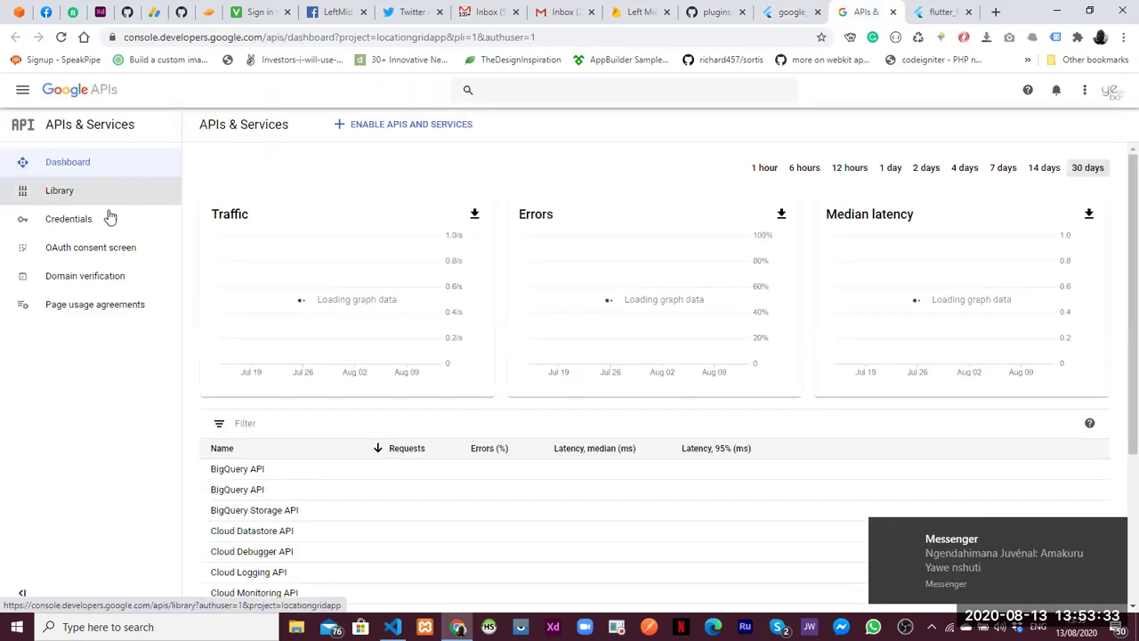
click(102, 253)
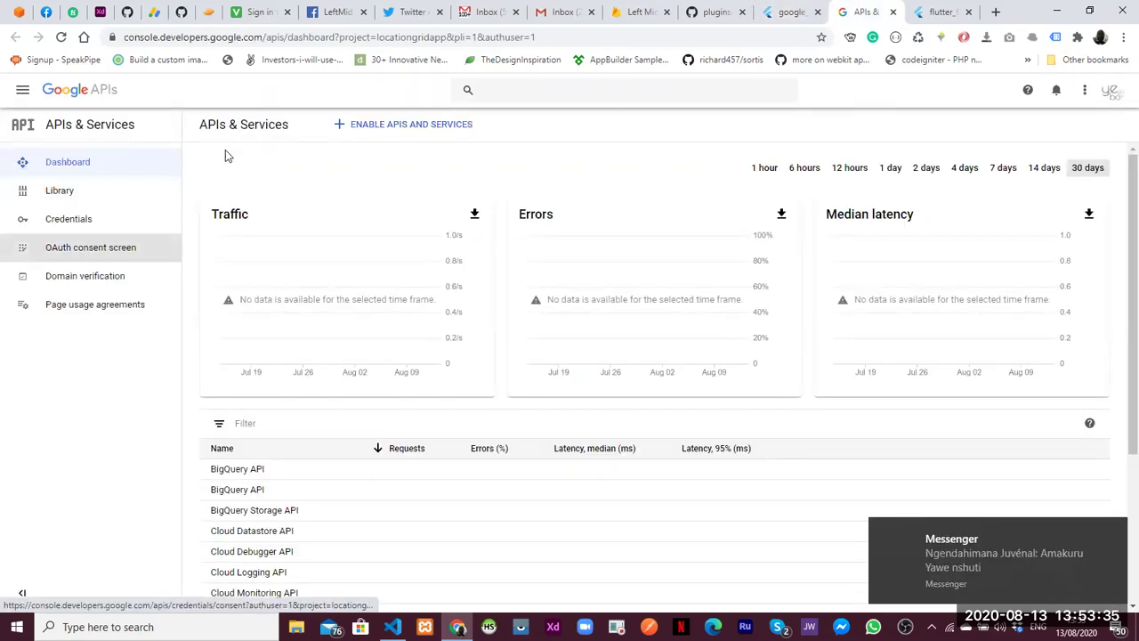
click(366, 125)
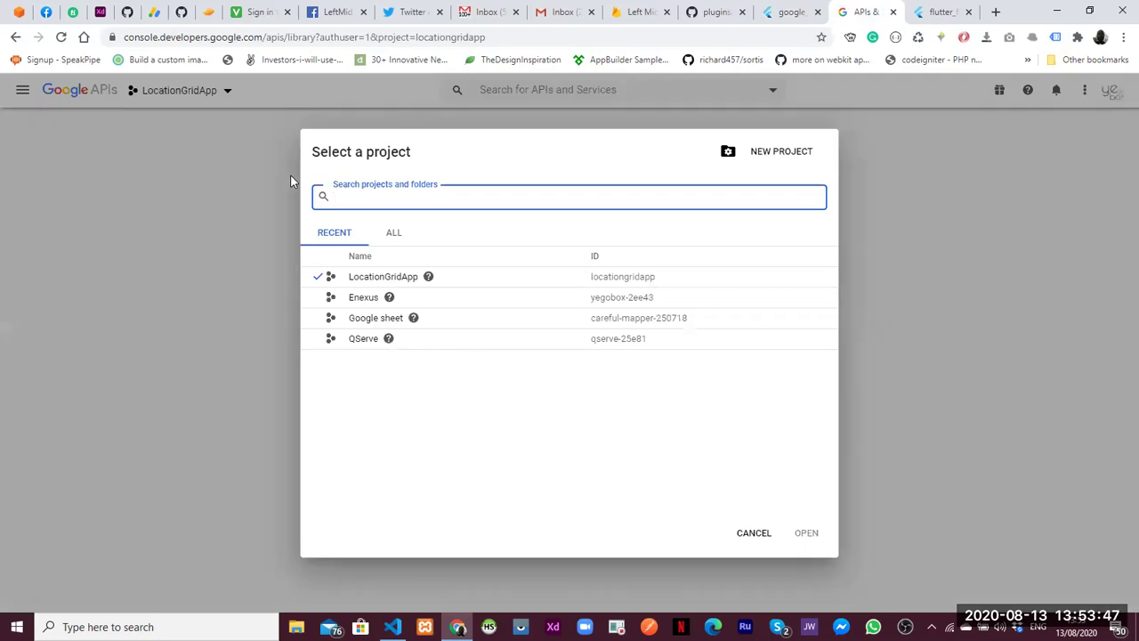
Pick Left Mid Application from all projects and search the API Library for 'Google People API'
click(395, 236)
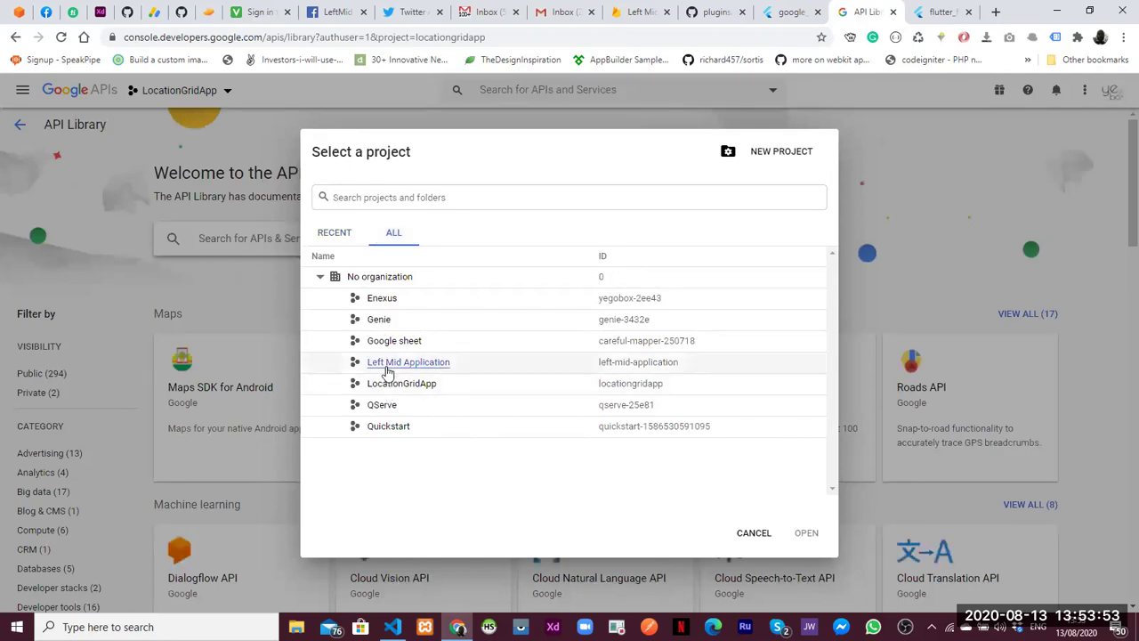
click(384, 362)
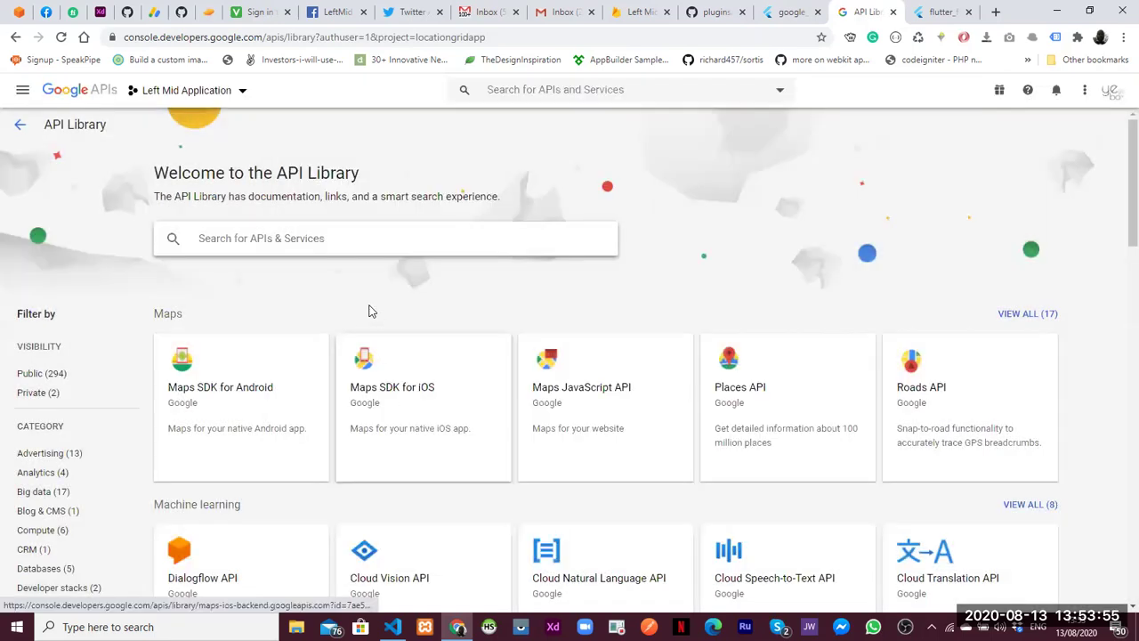
click(264, 240)
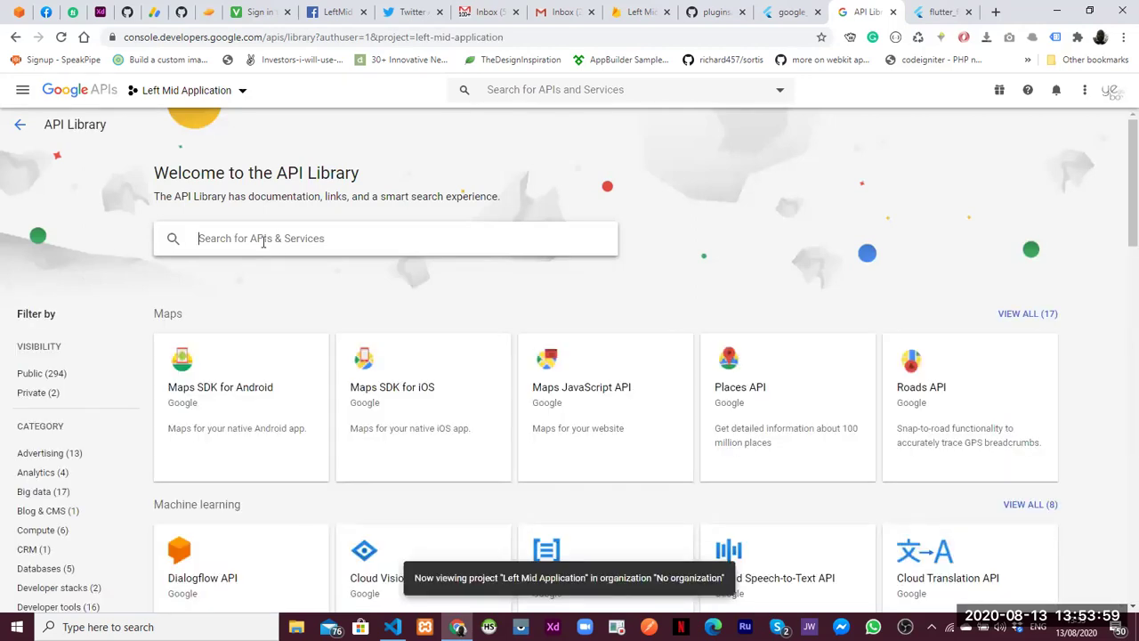
key(ctrl+v)
key(Return)
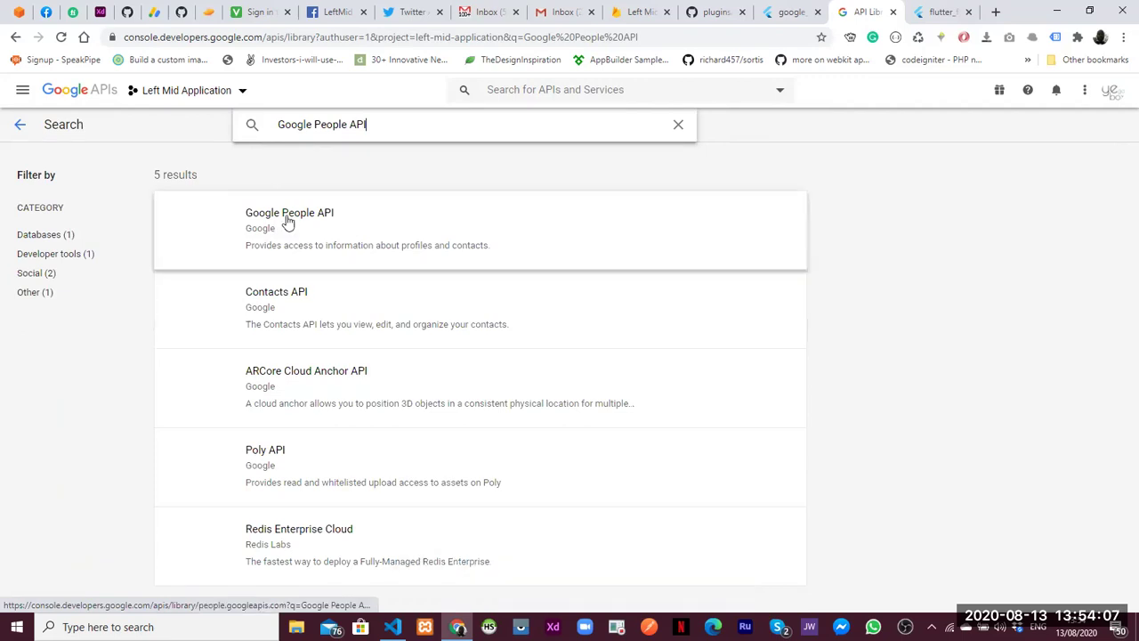
Open the Google People API result, enable it, and return to the pub.dev google_sign_in tab
click(474, 223)
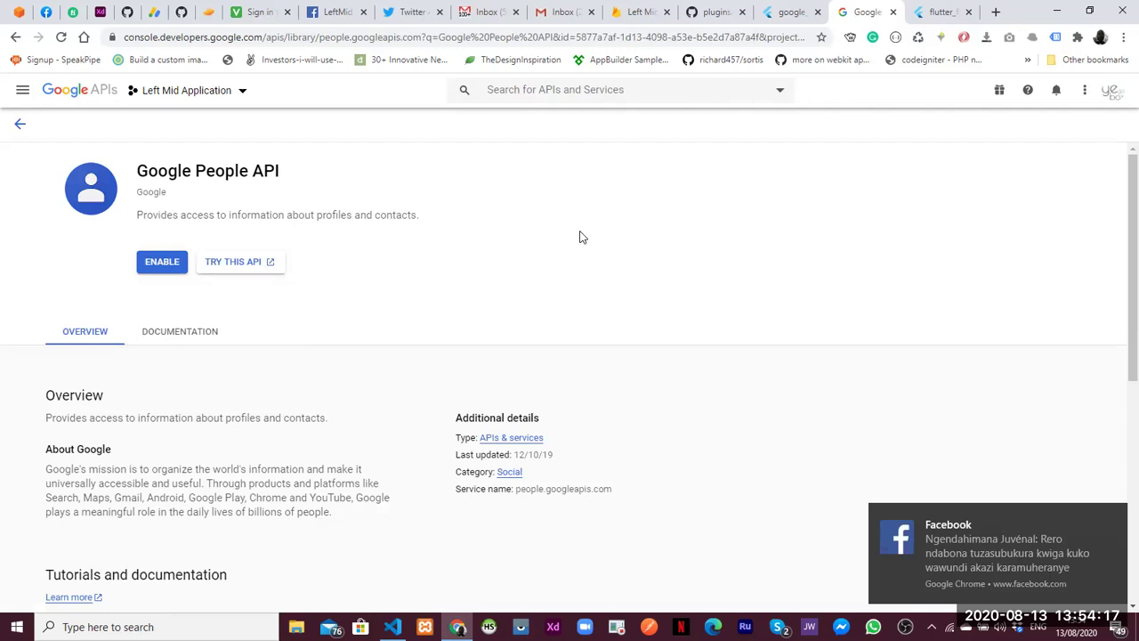
click(161, 263)
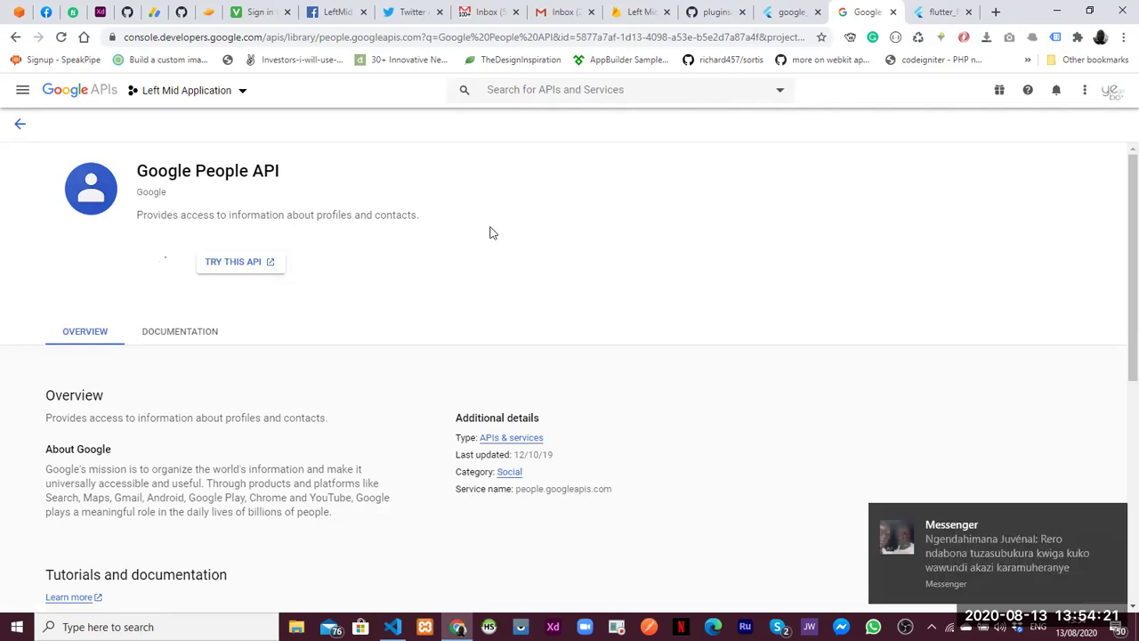
click(783, 14)
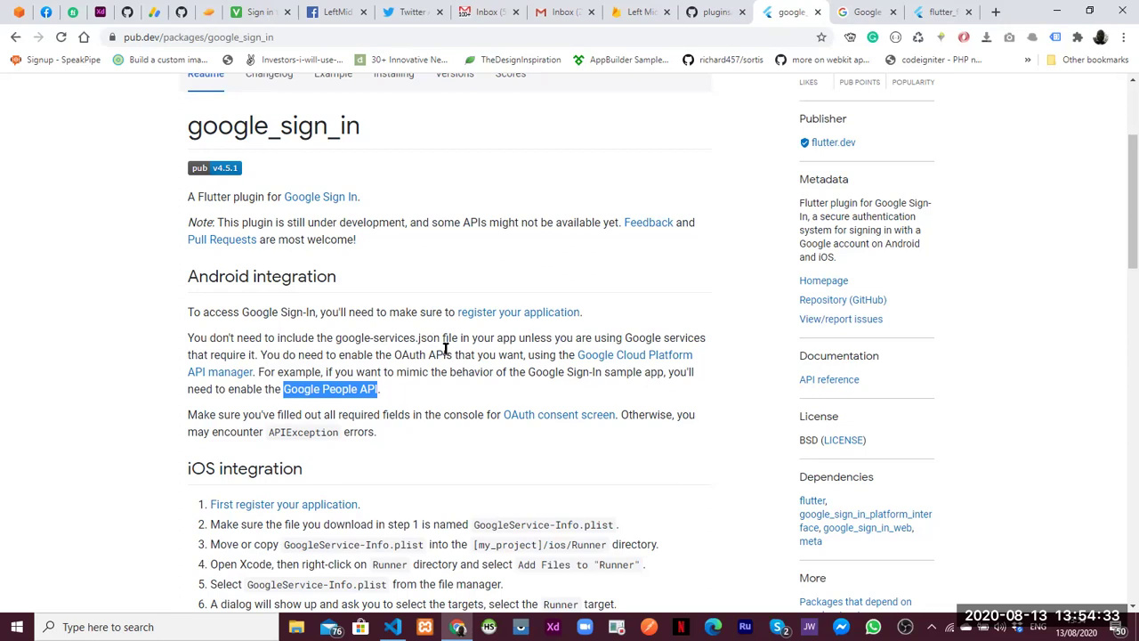
Highlight 'OAuth APIs' in the Android integration paragraph, then return to the People API overview
click(392, 354)
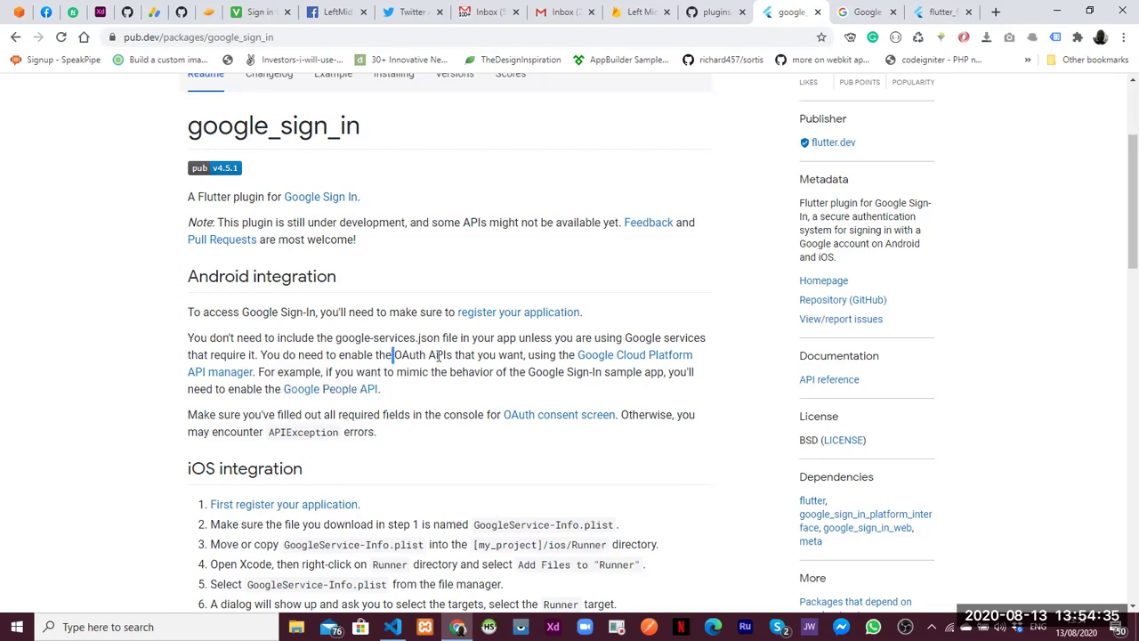
shift+click(453, 354)
key(ctrl+c)
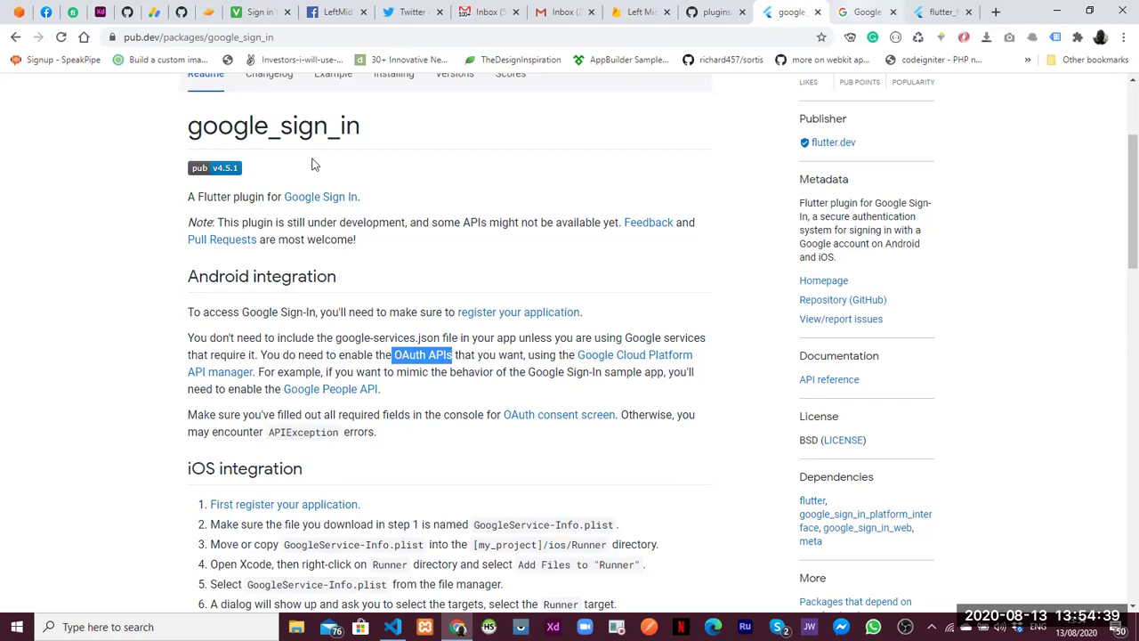
key(ctrl+Tab)
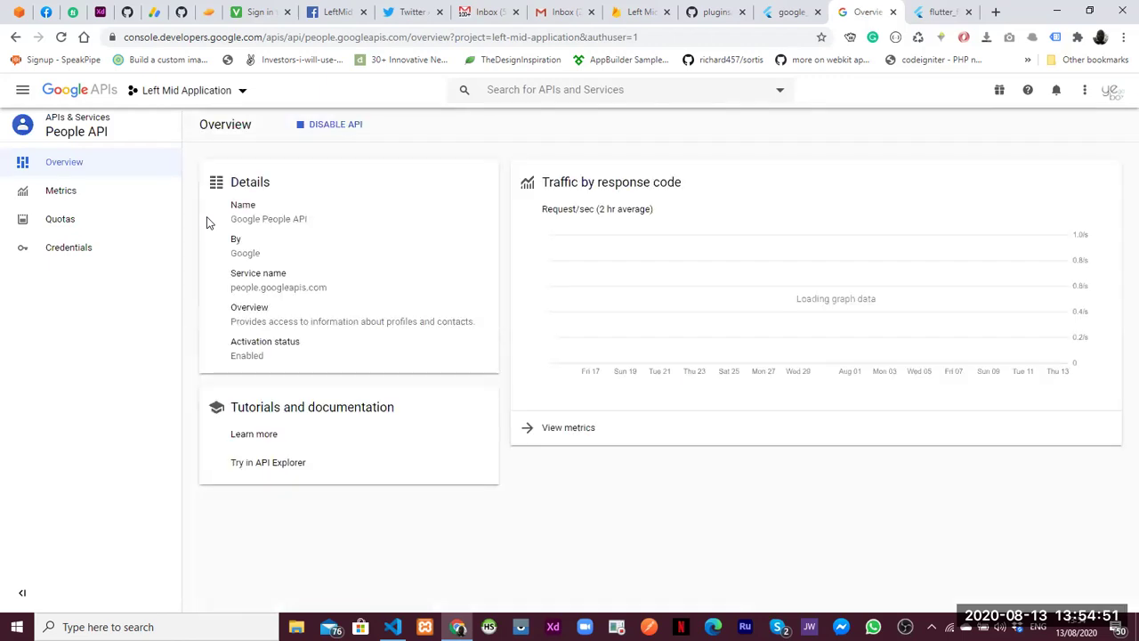
Search the console for OAuth and look over the OAuth consent screen down to the token grant rate
click(503, 90)
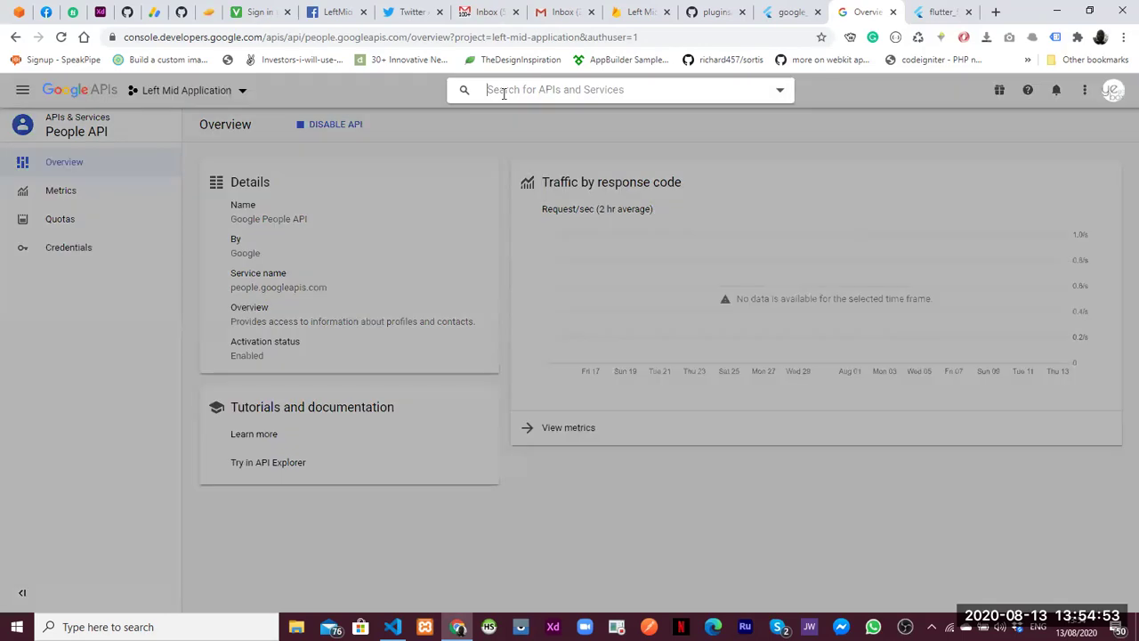
key(ctrl+v)
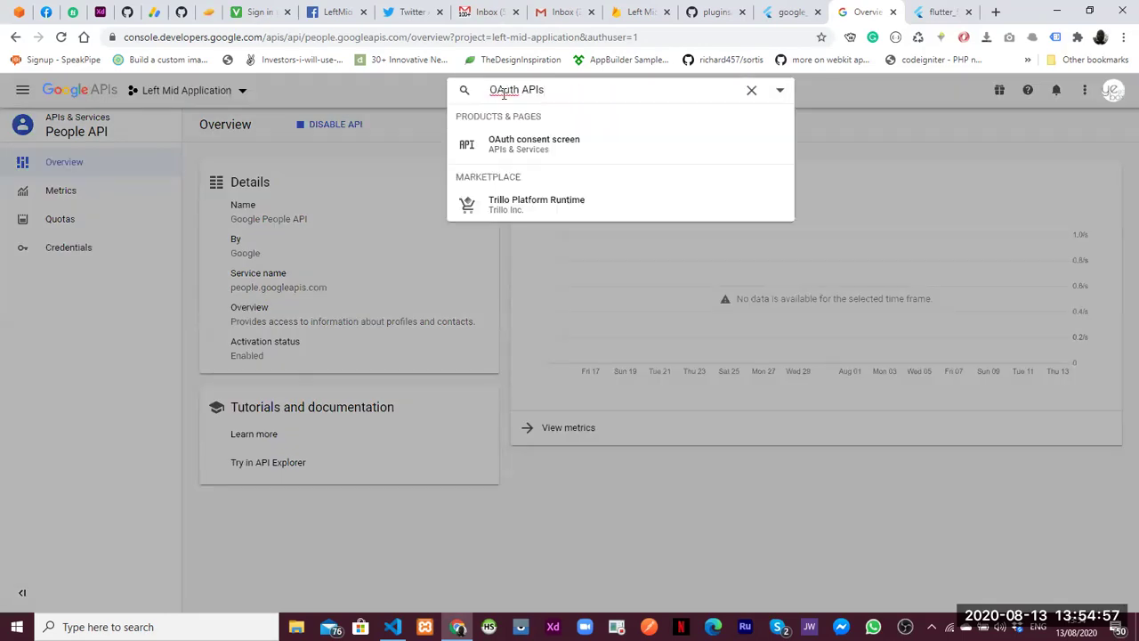
click(518, 156)
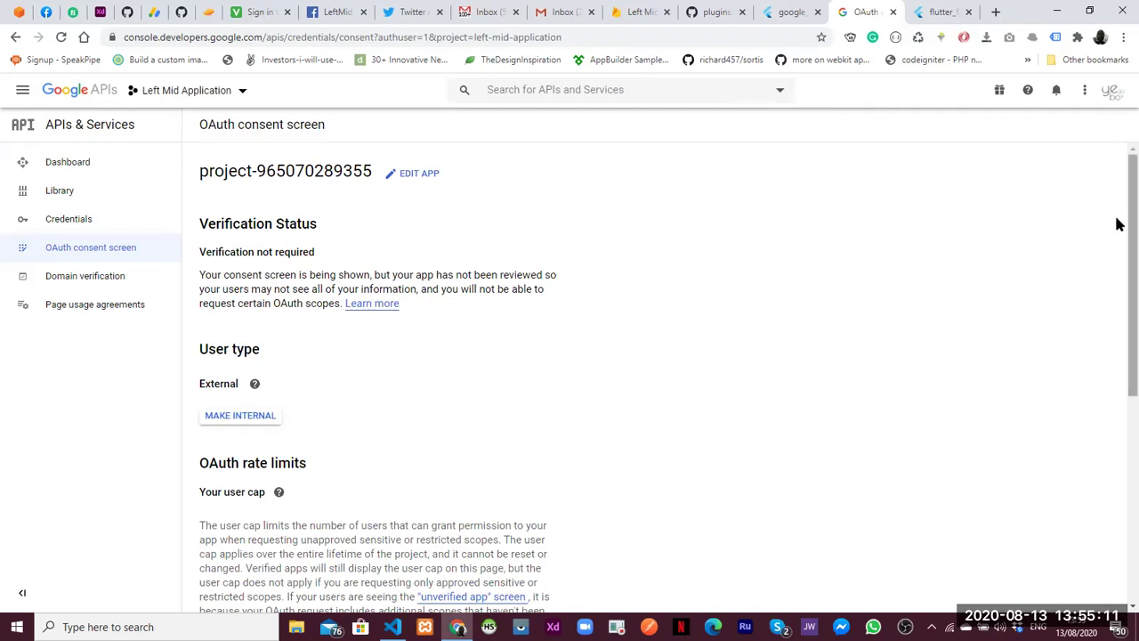
scroll(1087, 418, down, 2)
scroll(1077, 525, down, 3)
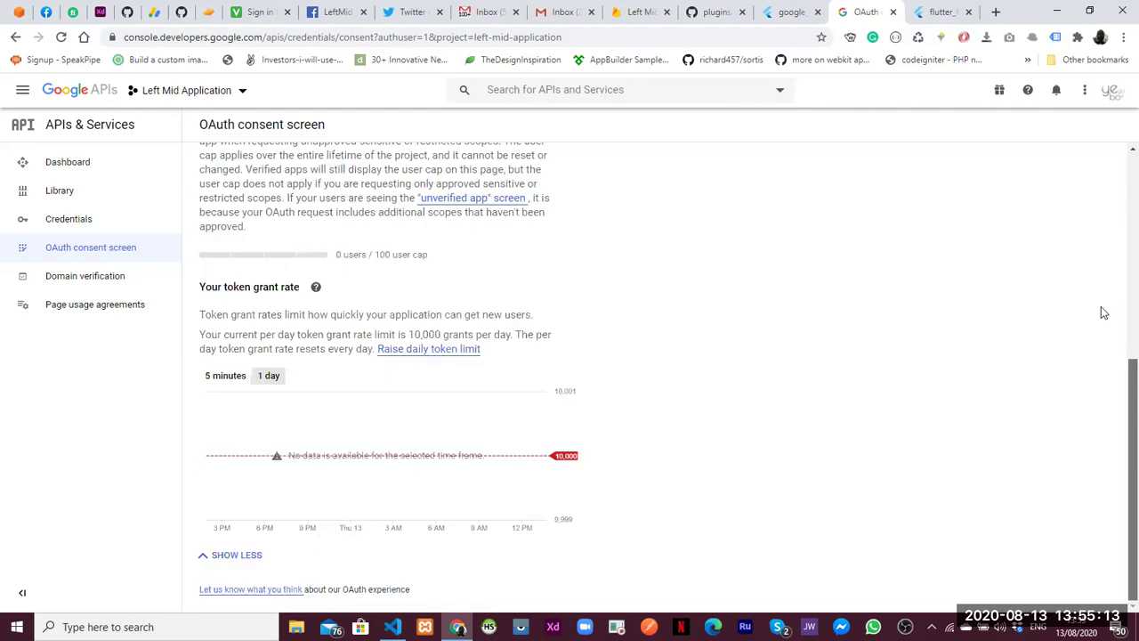
scroll(1116, 186, up, 5)
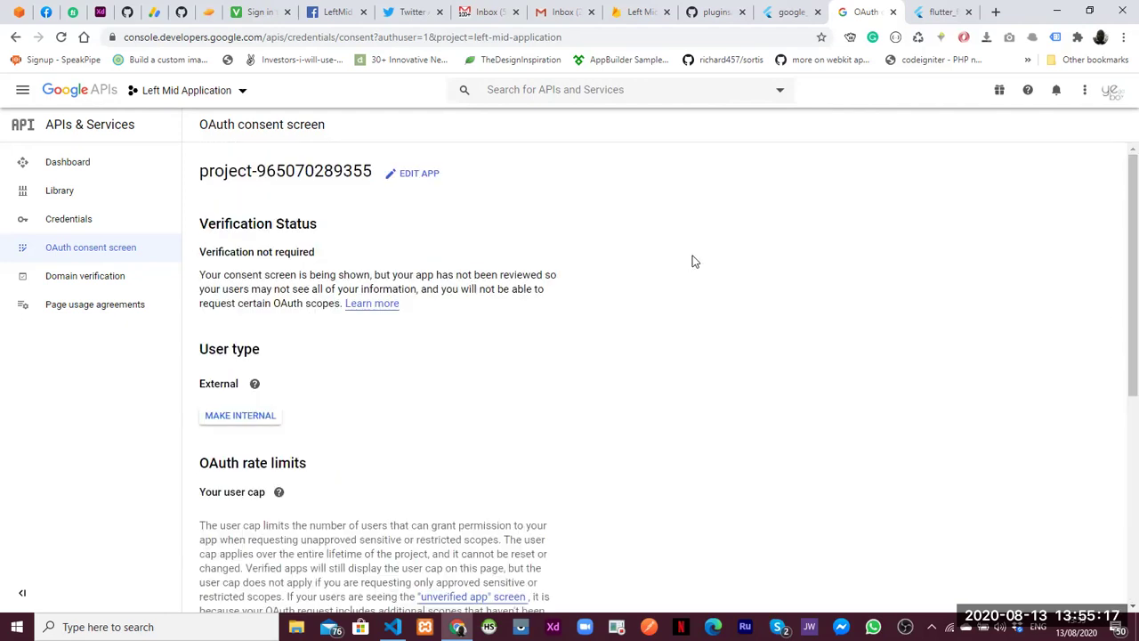
Read the google_sign_in Android and iOS notes down to Usage, then return to draft_sign_in.dart
click(787, 13)
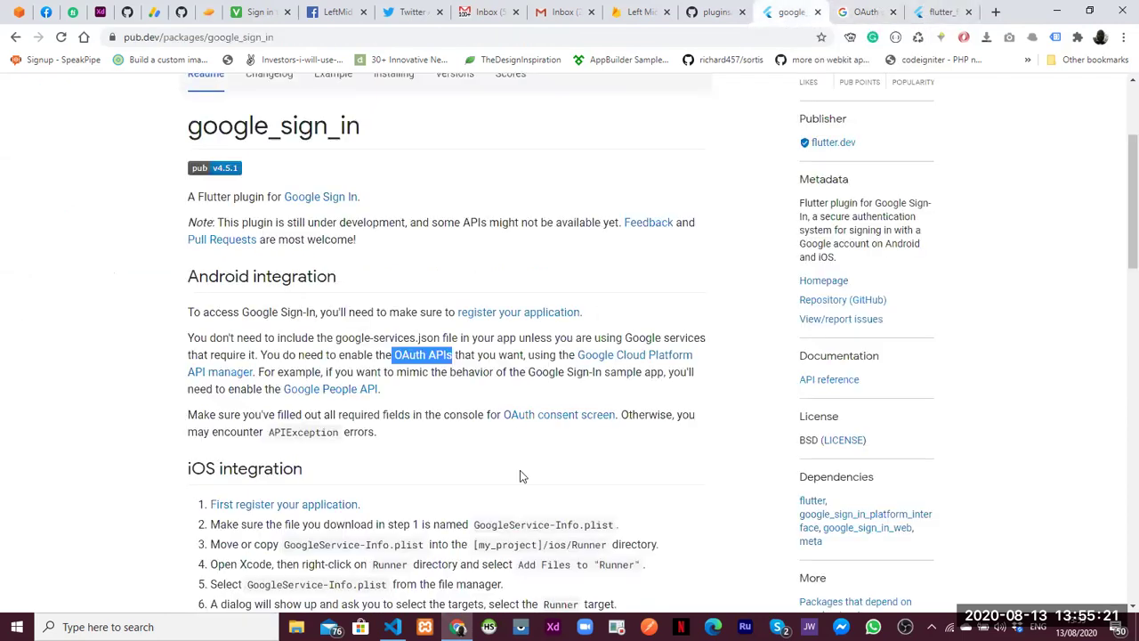
scroll(1118, 293, down, 2)
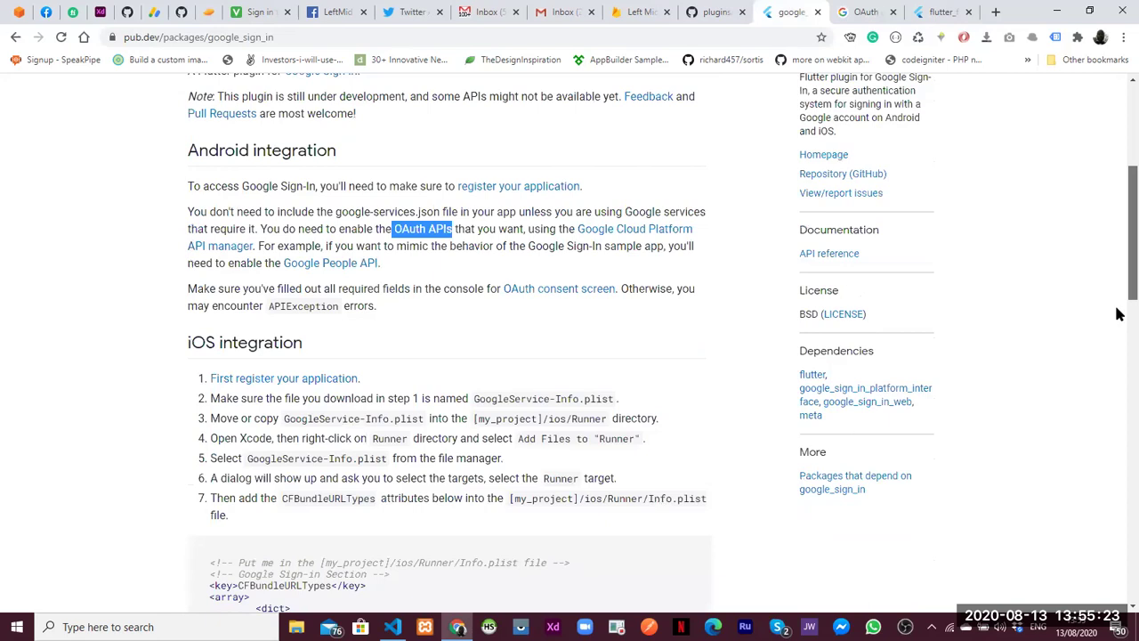
scroll(1118, 343, down, 4)
scroll(1118, 383, down, 5)
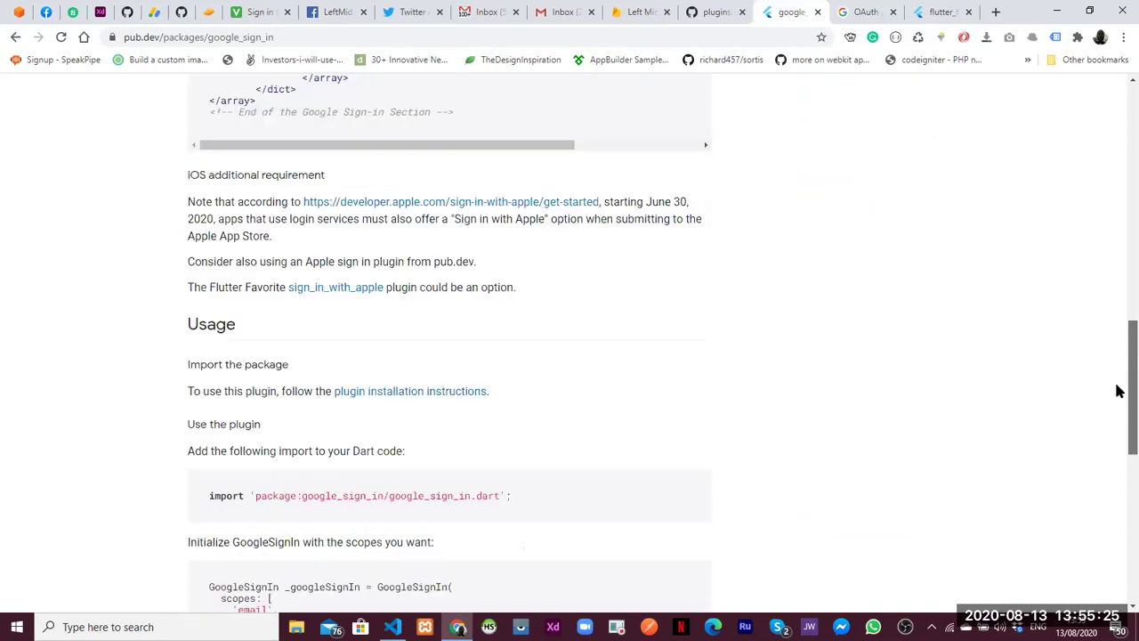
scroll(1118, 393, down, 1)
key(alt+Tab)
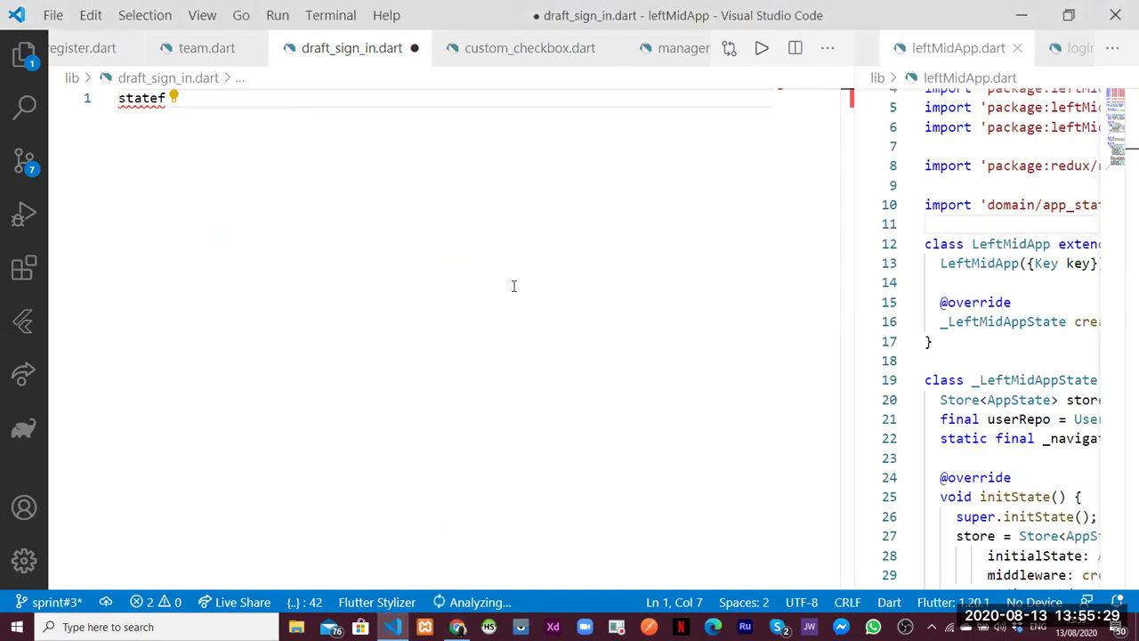
Dismiss the Docker and YAML extension warnings in the notifications panel
click(463, 606)
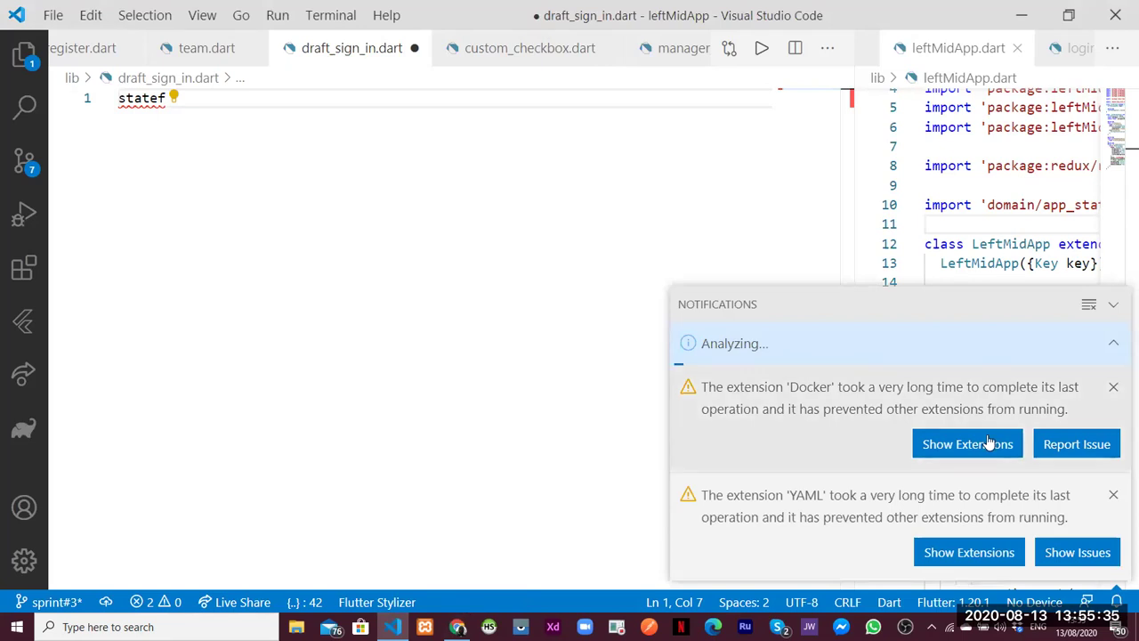
click(1114, 393)
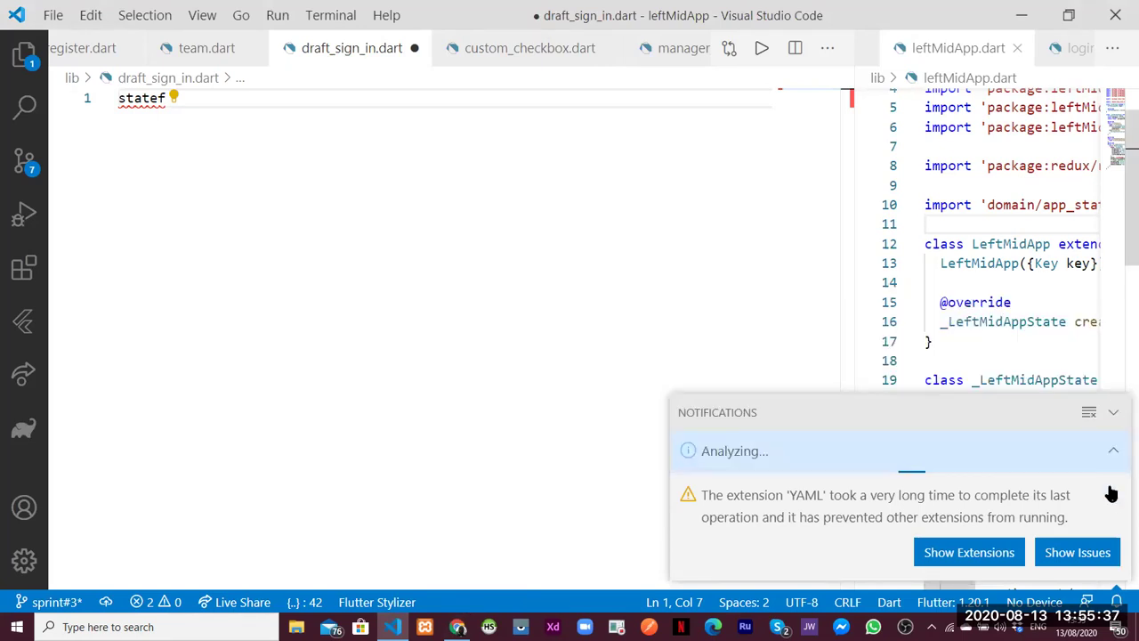
click(1113, 494)
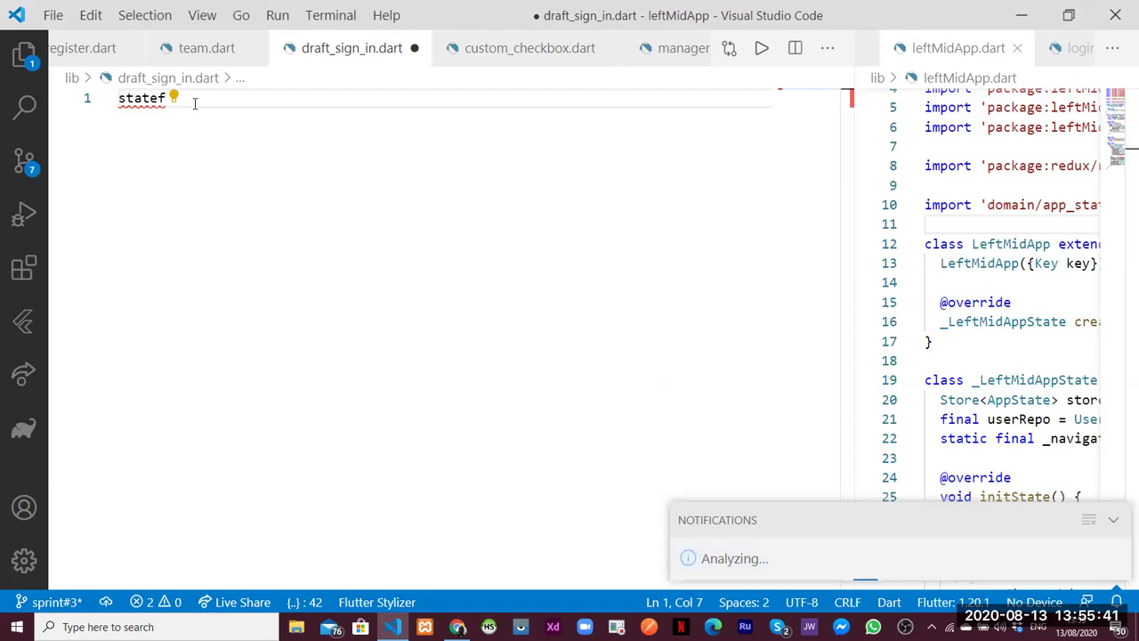
Retype 'statef' to bring back suggestions and highlight the stateful widget snippet
key(BackSpace)
key(BackSpace)
key(BackSpace)
key(BackSpace)
key(BackSpace)
text(tatef)
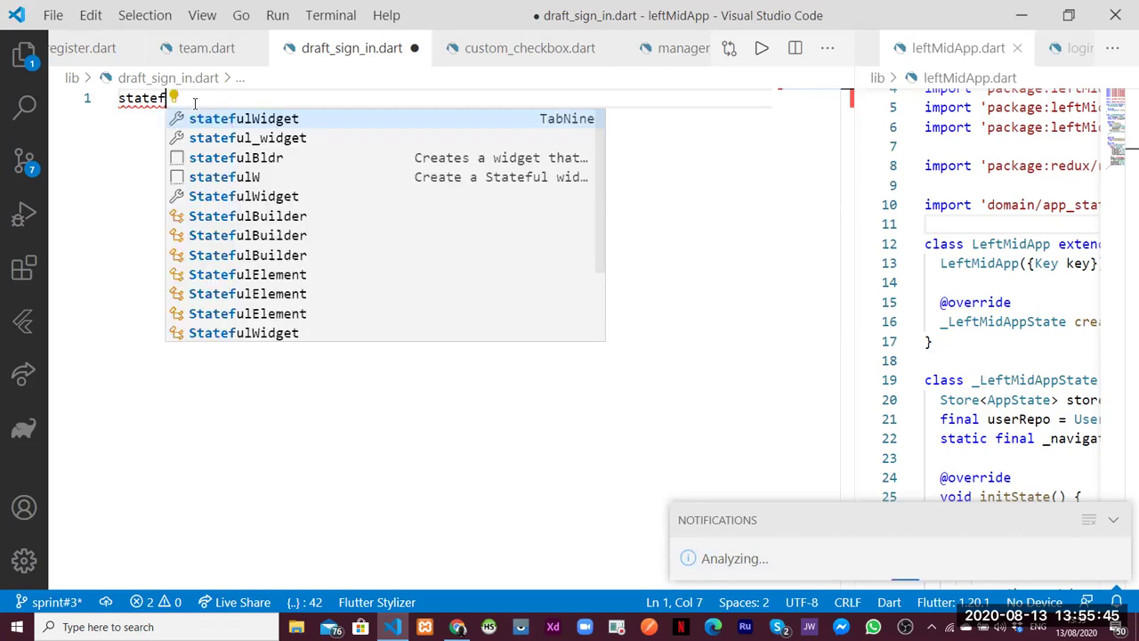
key(Down)
key(Down)
key(Down)
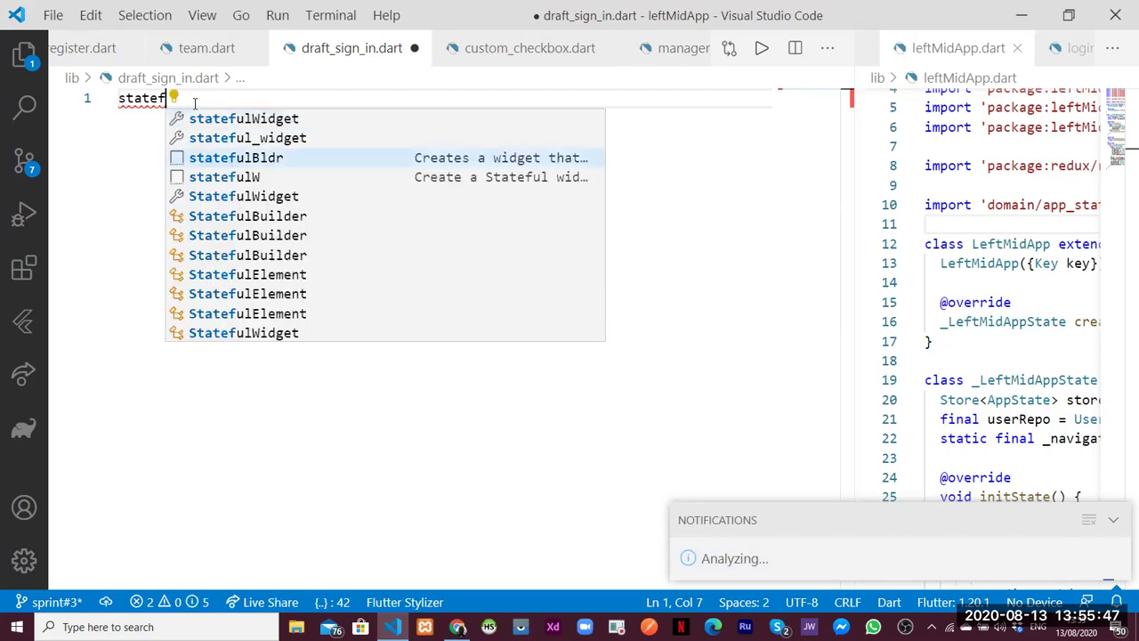
Insert the StatefulWidget template and name the class SignInExample
key(Return)
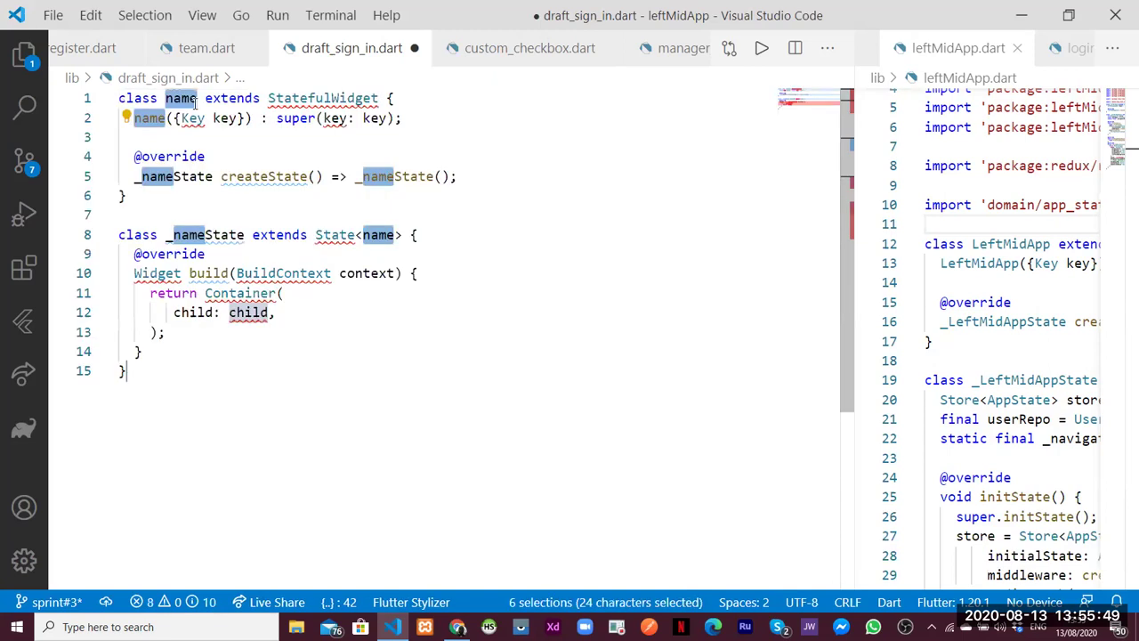
text(Sig)
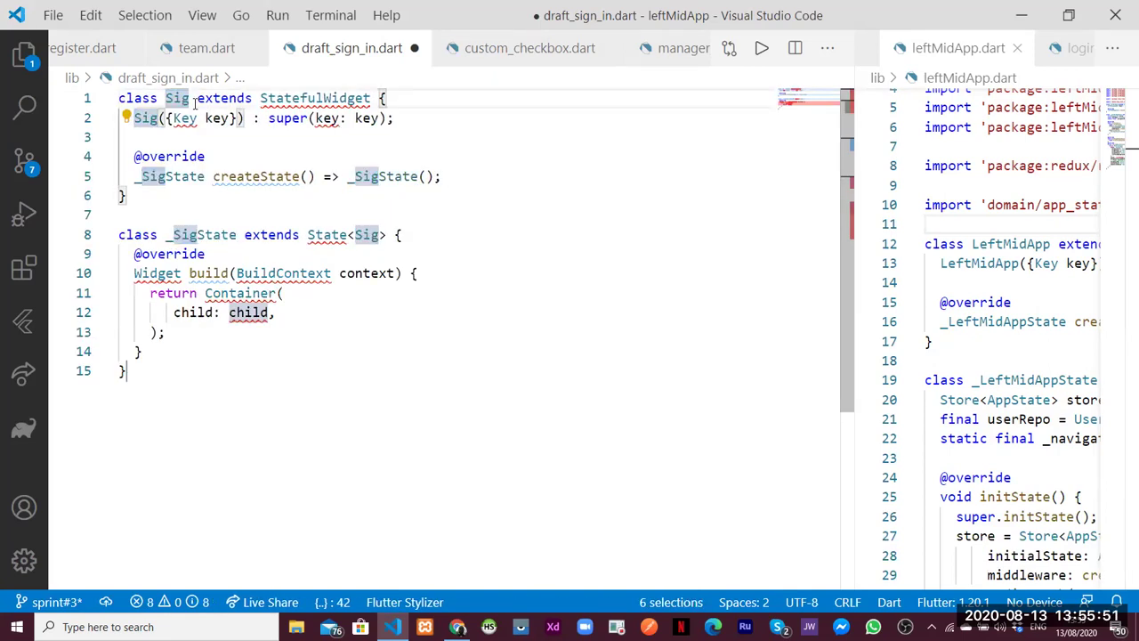
text(n)
text(InExam)
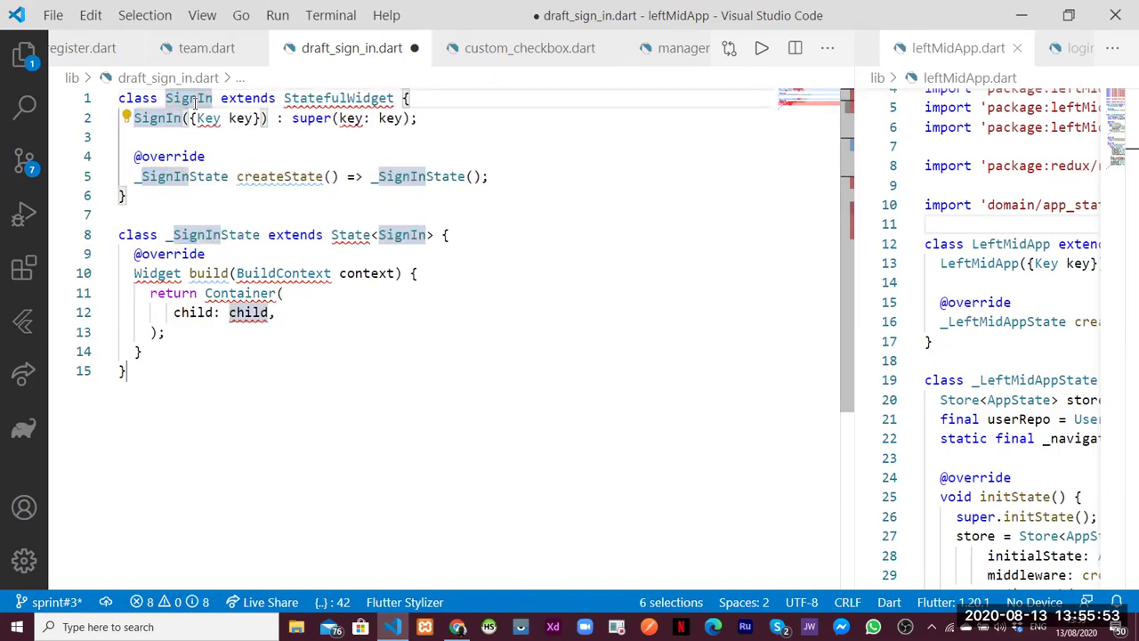
text(ple)
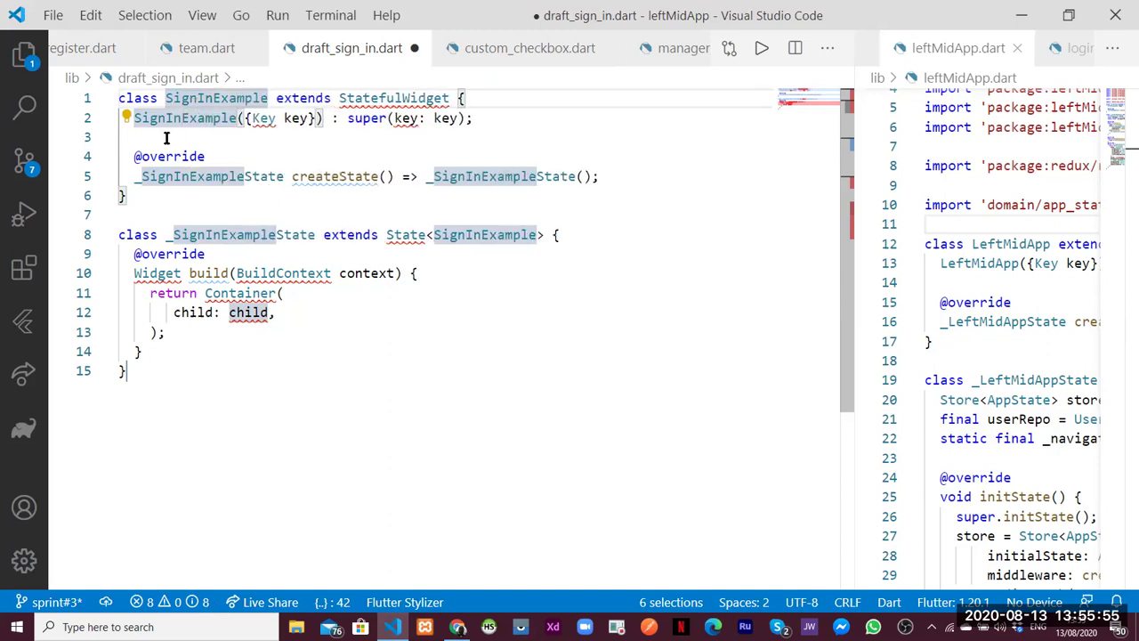
click(168, 138)
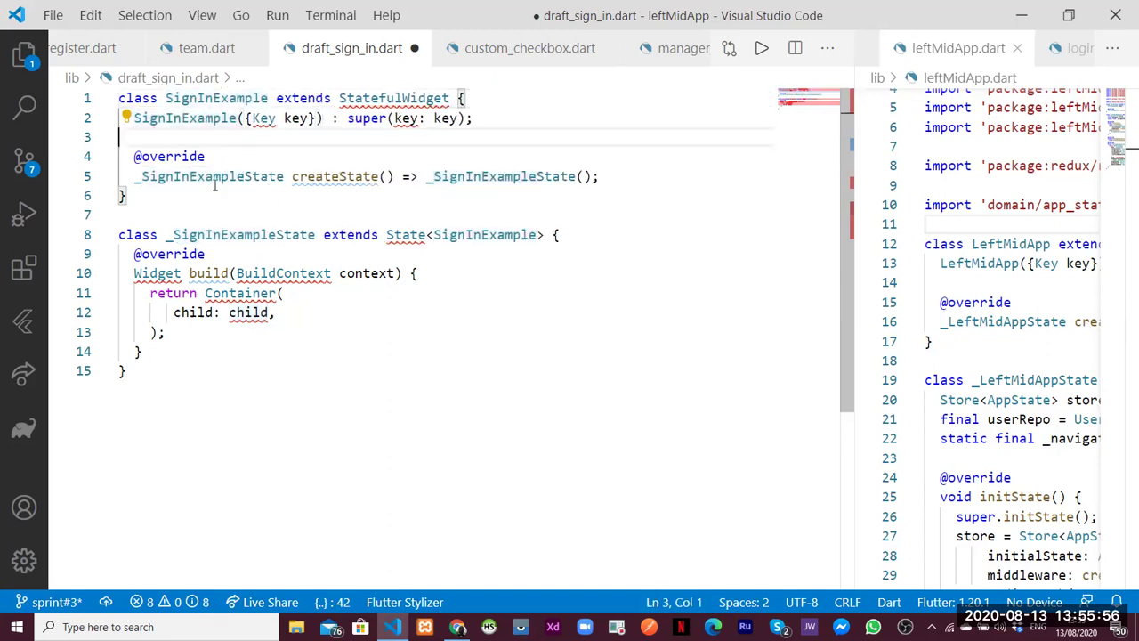
Resolve the Widget type by importing 'package:flutter/material.dart'
click(158, 273)
key(ctrl+period)
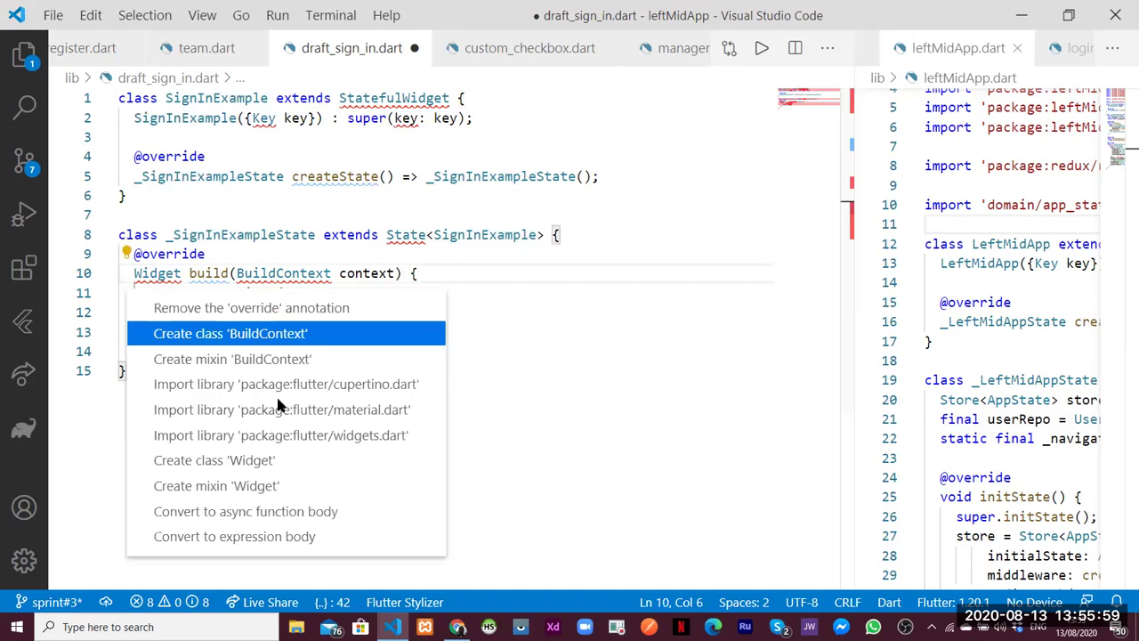
click(281, 409)
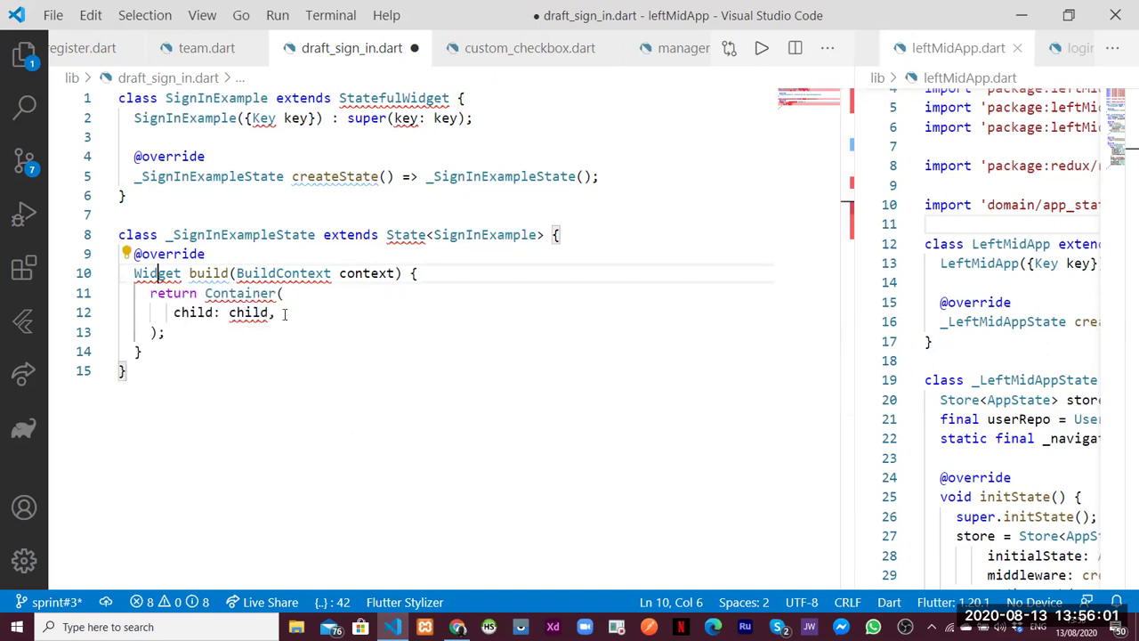
double_click(273, 352)
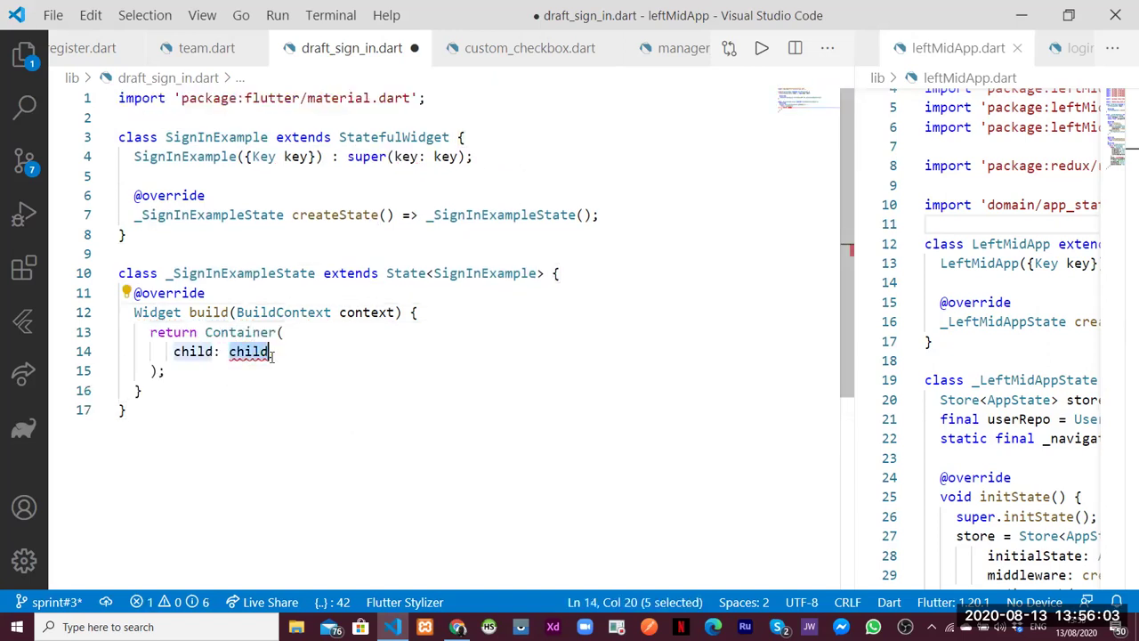
Replace Container with Center and make its child a RaisedButton with an empty onPressed: (){} callback
double_click(219, 330)
text(Center)
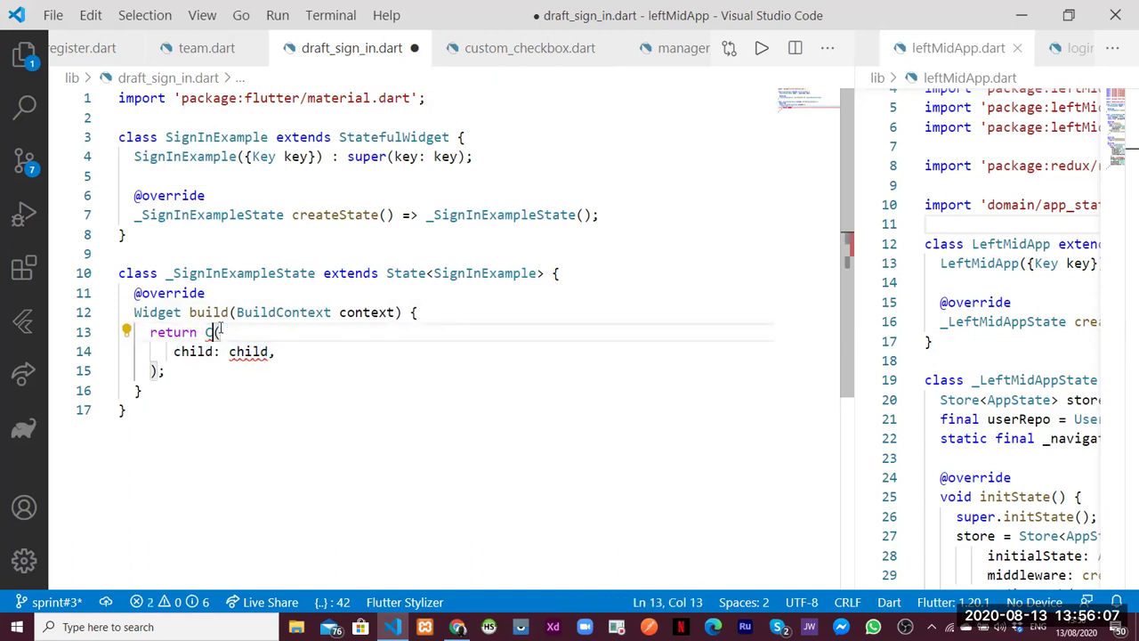
double_click(248, 351)
text(R)
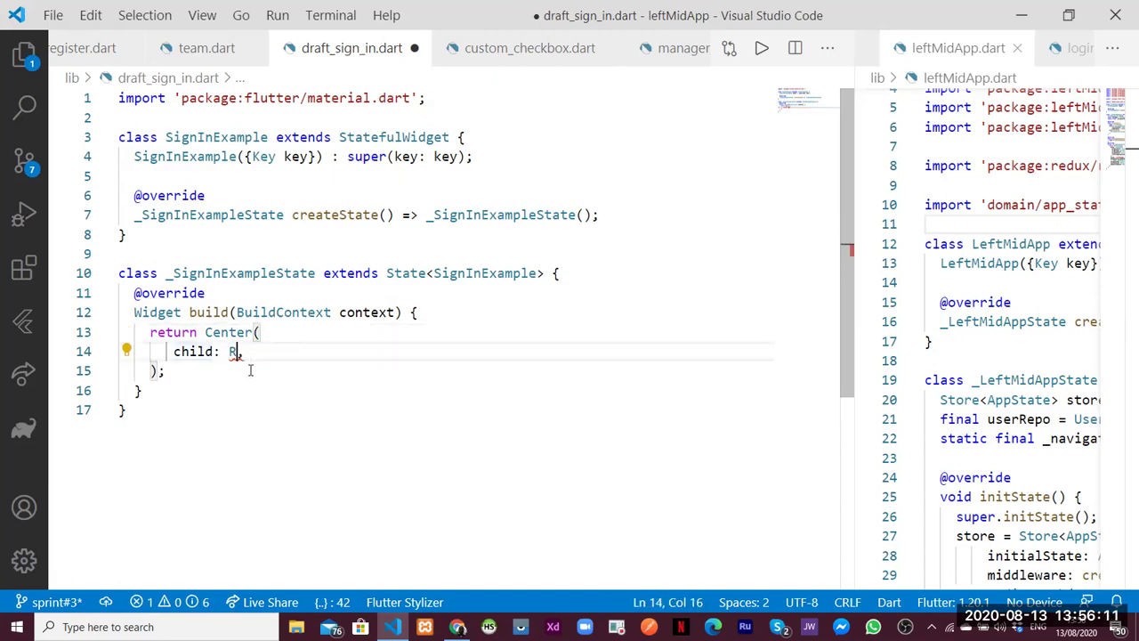
text(aise)
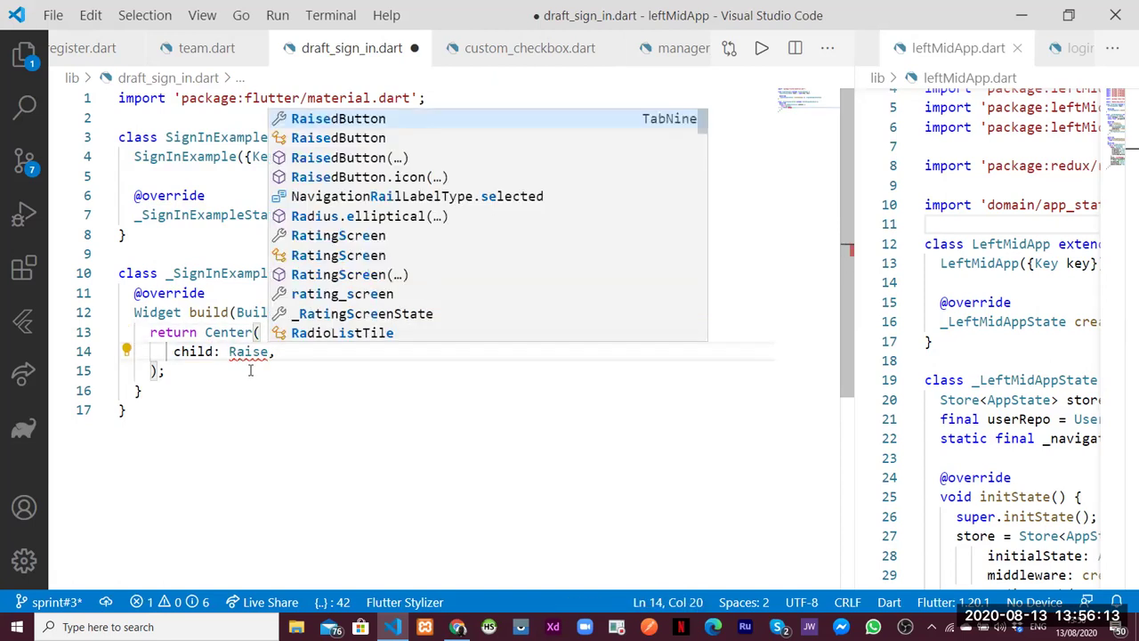
key(Return)
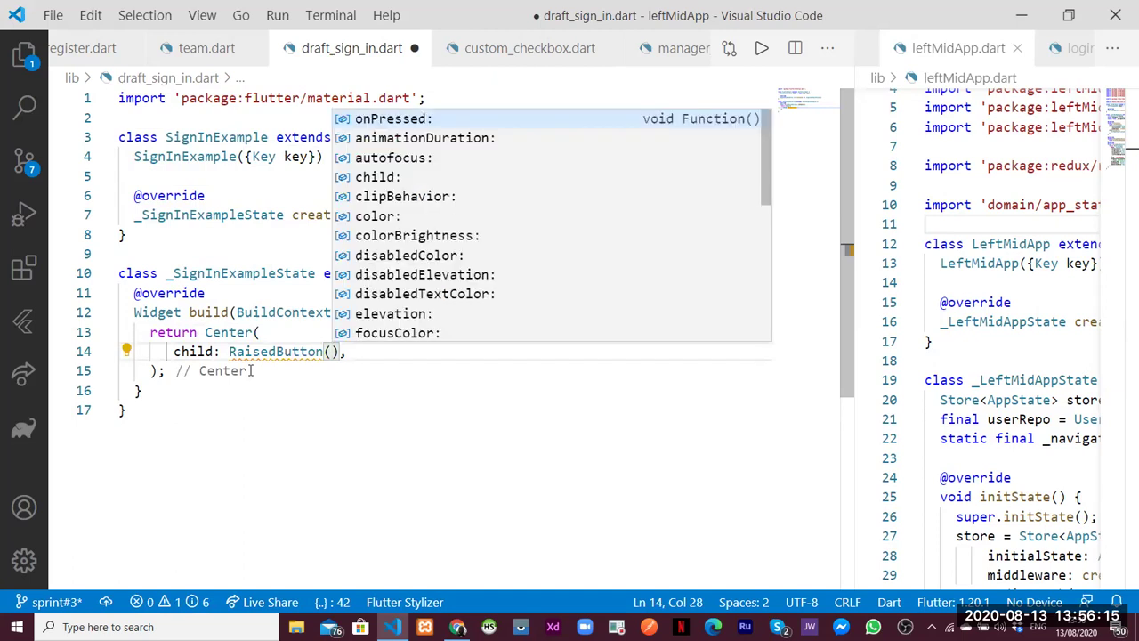
key(Return)
text(()
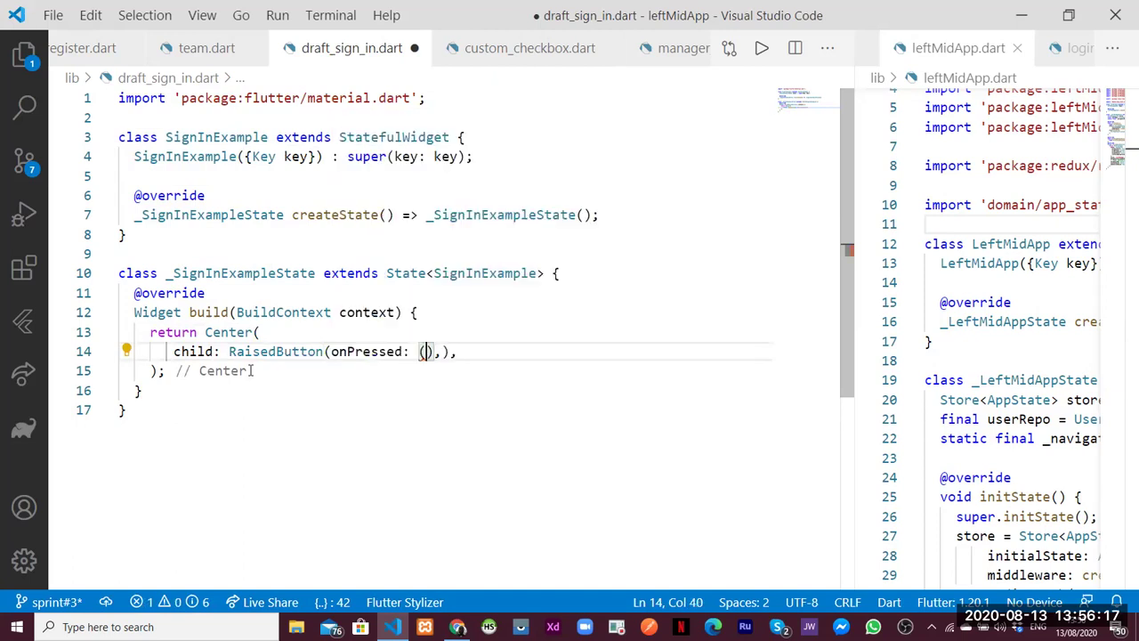
text(){)
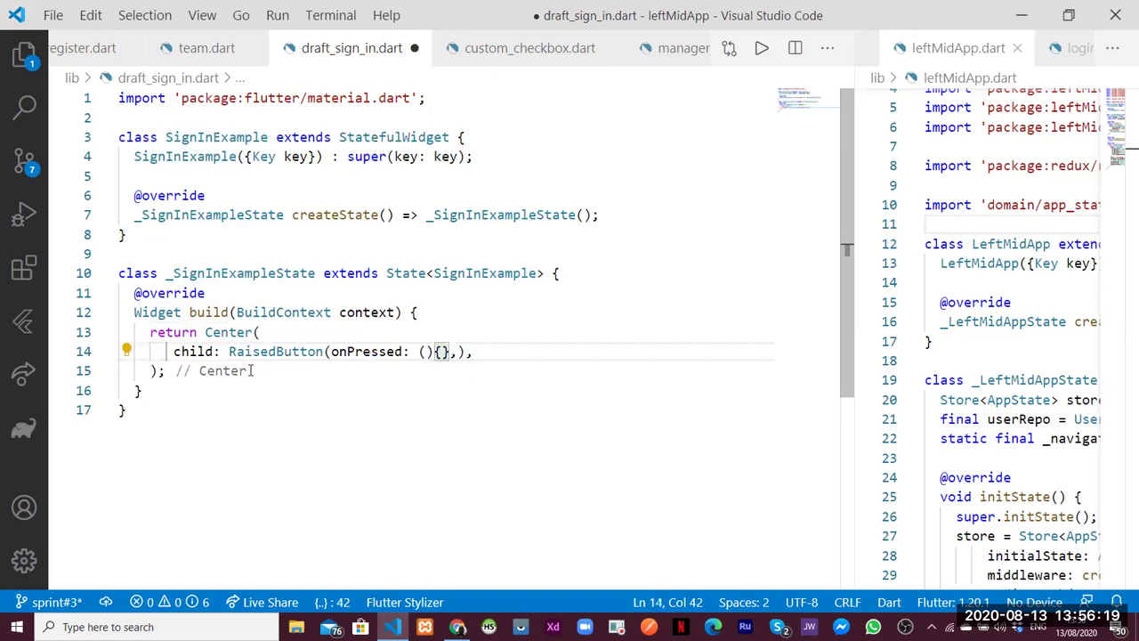
key(Return)
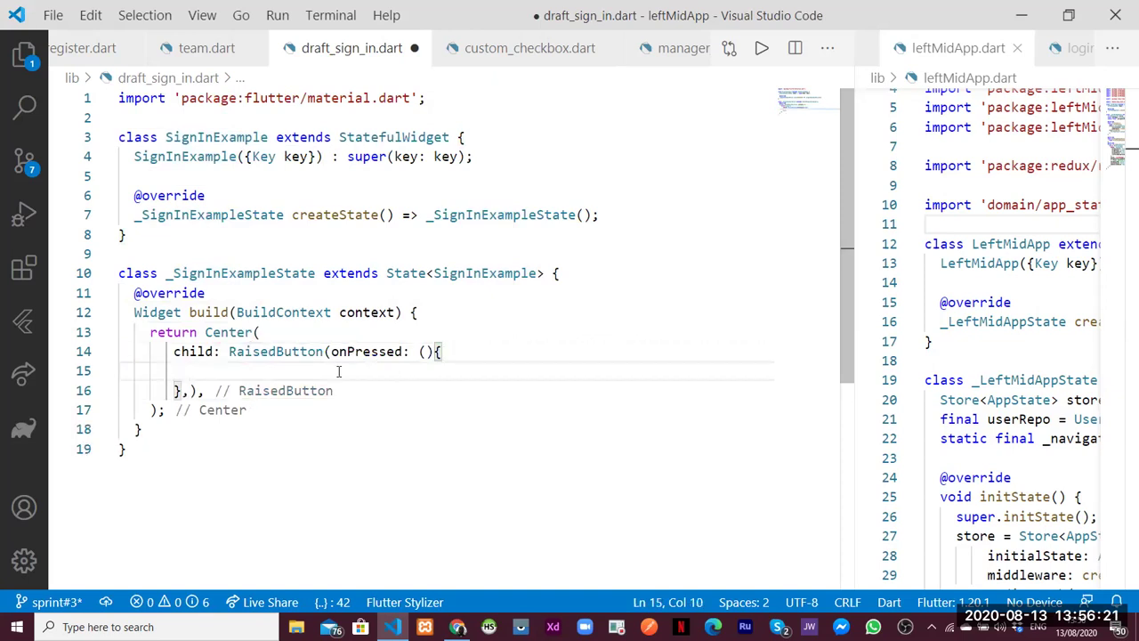